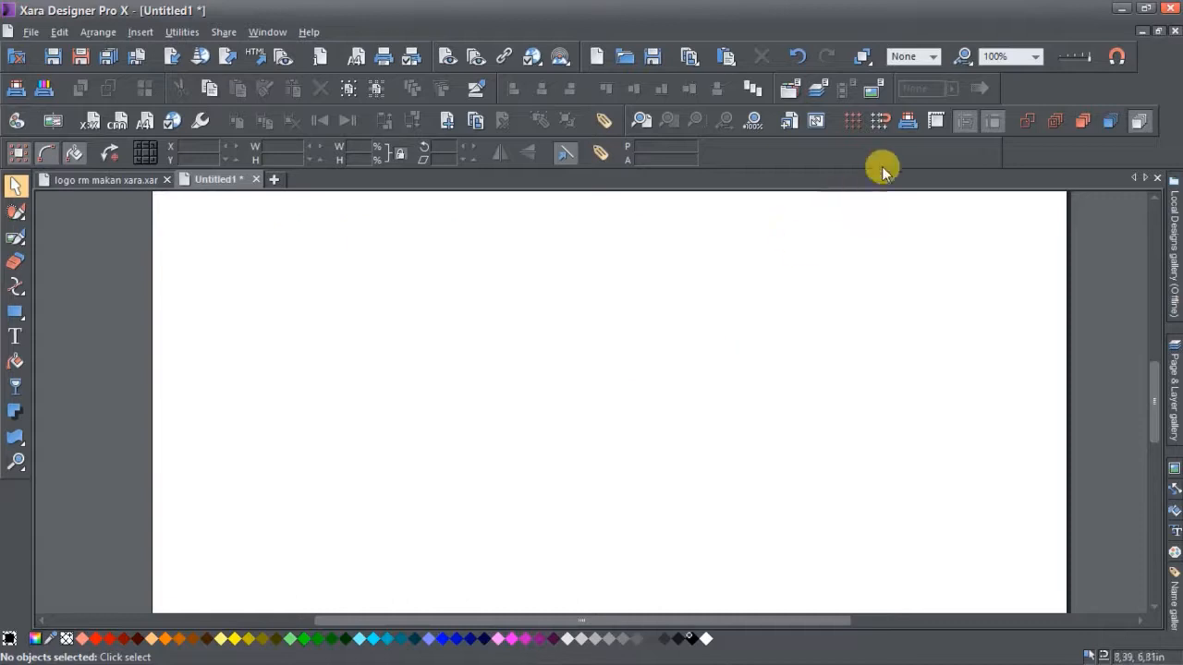
# Step: Show the Button Palette and draw a closed four-sided shape with the Pen tool, about 1.28 in wide and 2.92 in high
pyautogui.rightClick(888, 161)
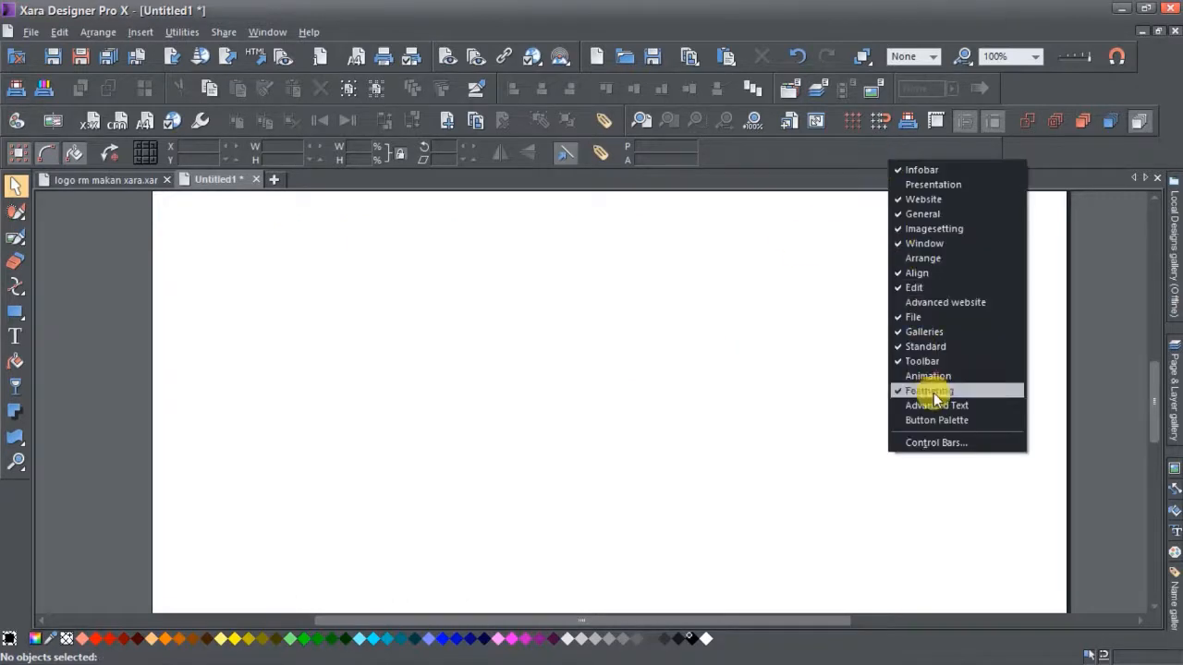
pyautogui.click(937, 420)
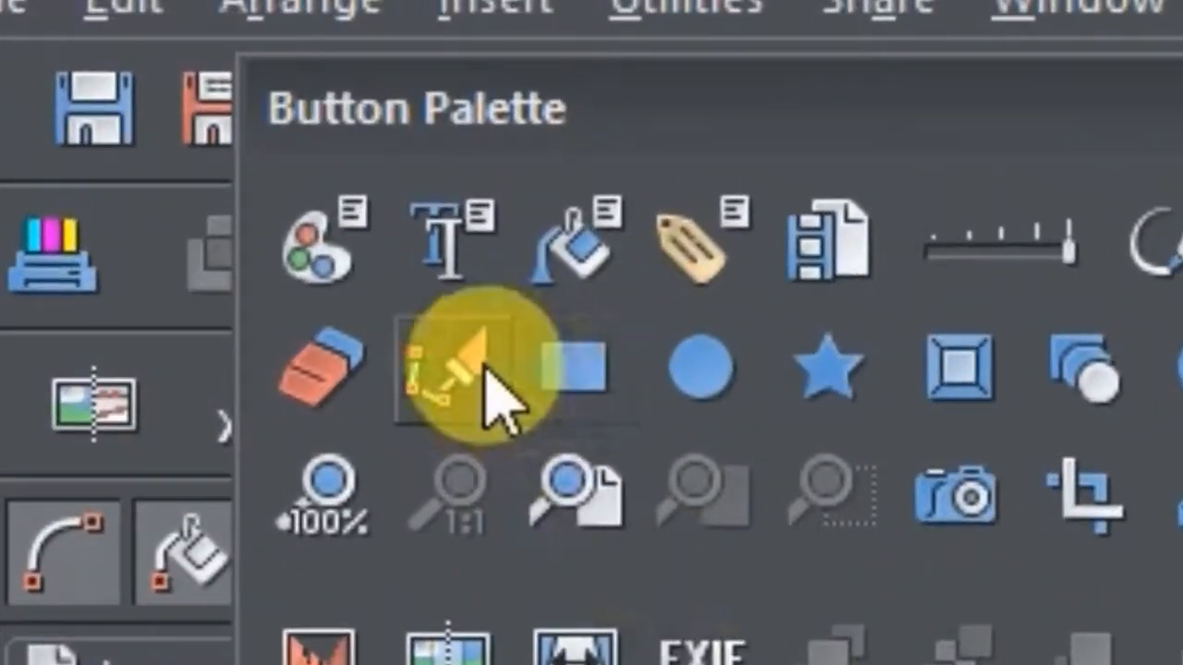
pyautogui.click(131, 112)
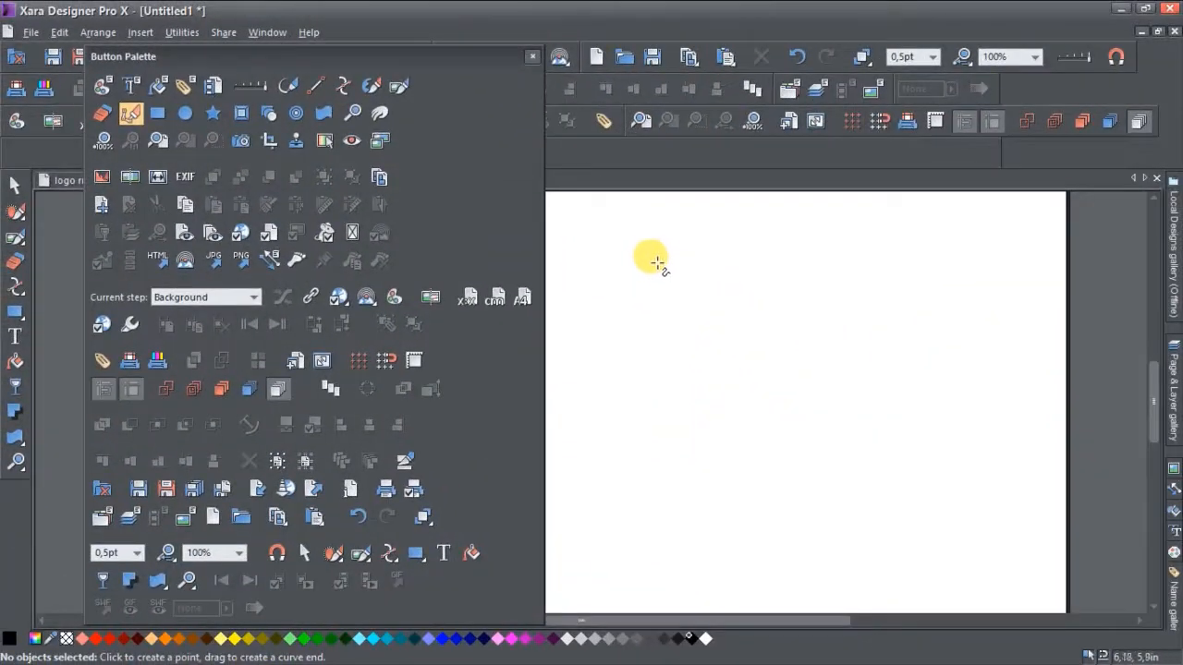
pyautogui.click(654, 257)
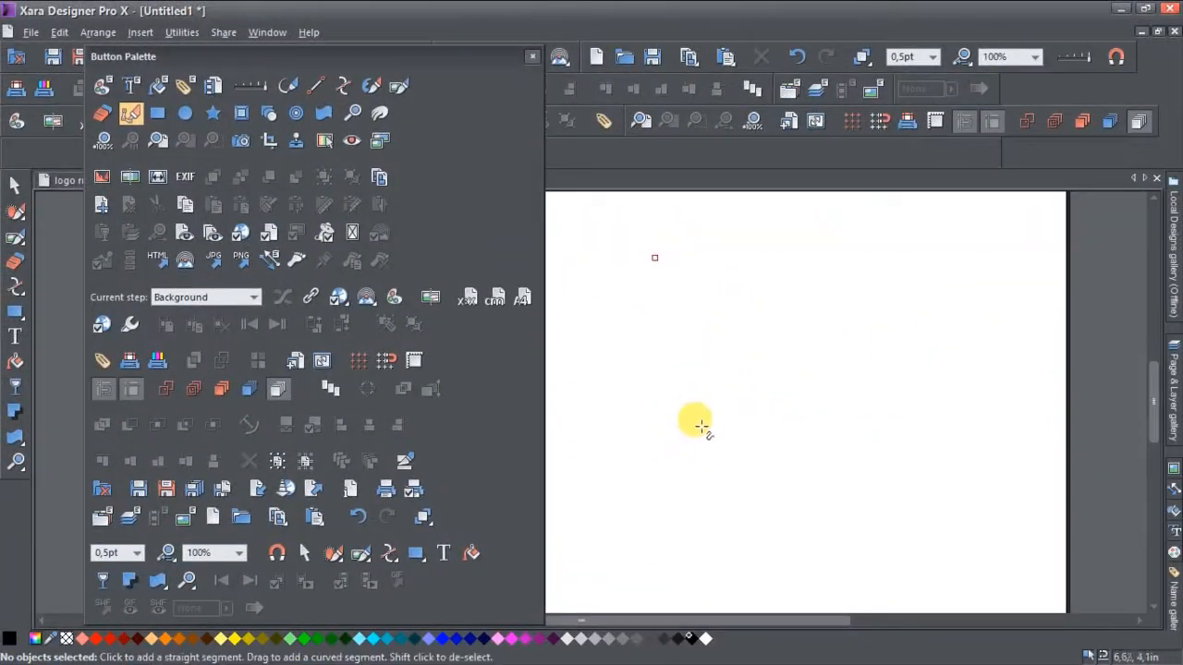
pyautogui.click(658, 495)
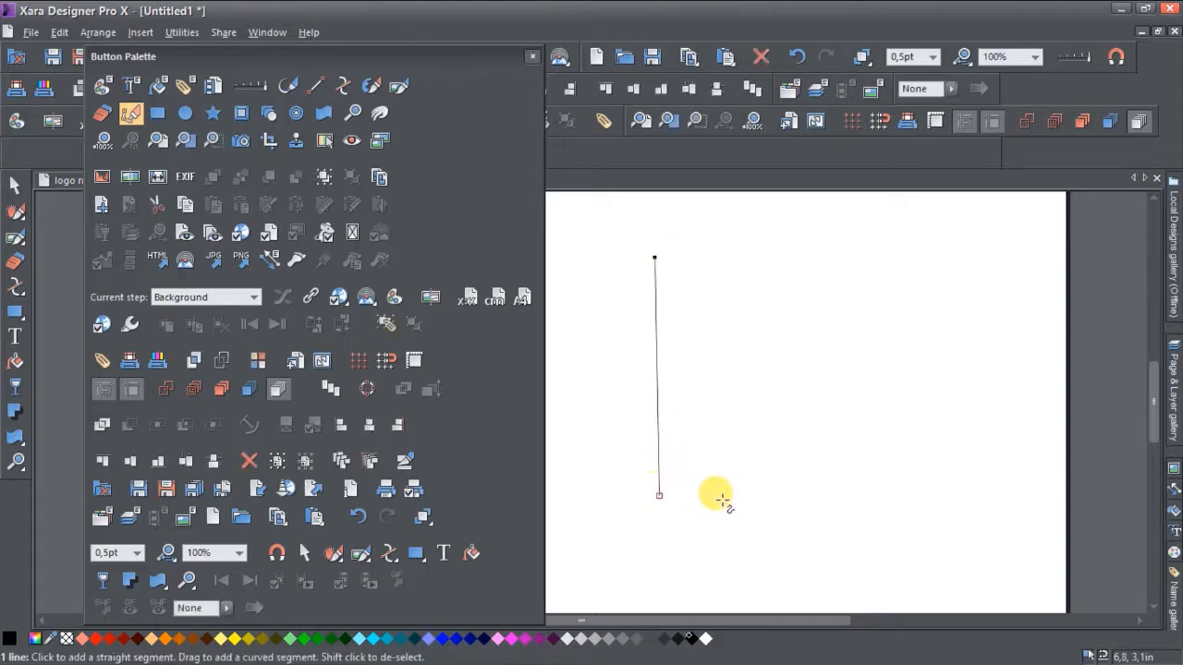
pyautogui.click(760, 496)
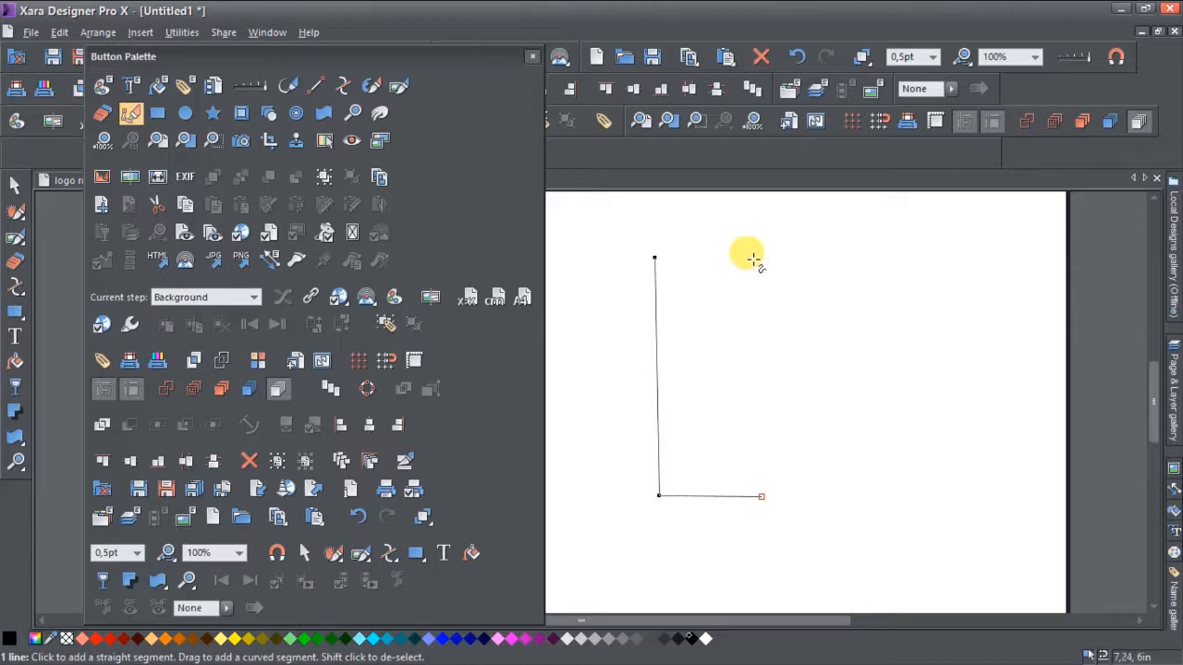
pyautogui.click(754, 254)
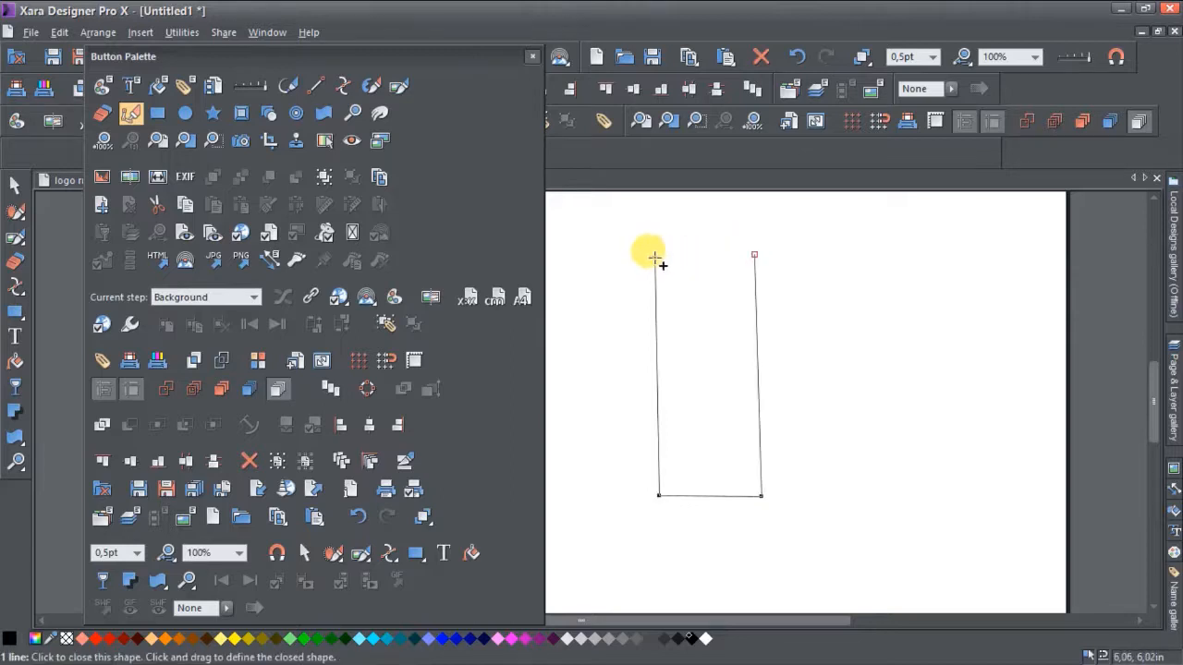
pyautogui.click(654, 257)
pyautogui.click(532, 57)
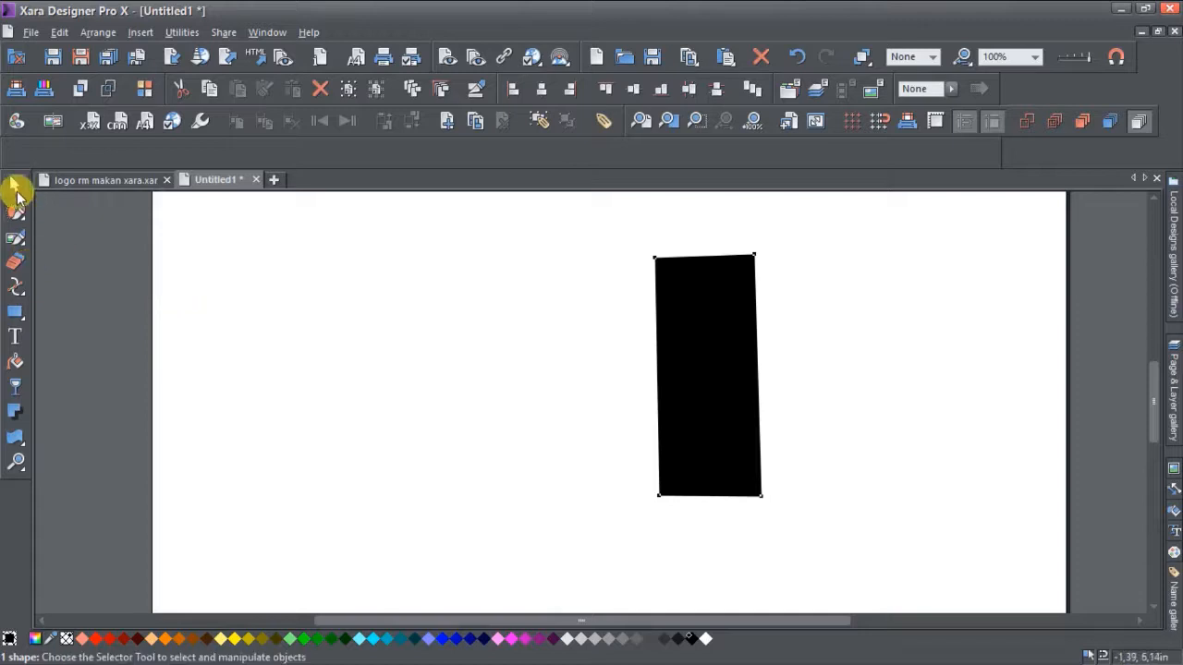
# Step: Use the Shape tool to move the lower-left point to about X 6.06, Y 3.14 in, making the left edge vertical and the bottom horizontal
pyautogui.click(15, 190)
pyautogui.click(700, 389)
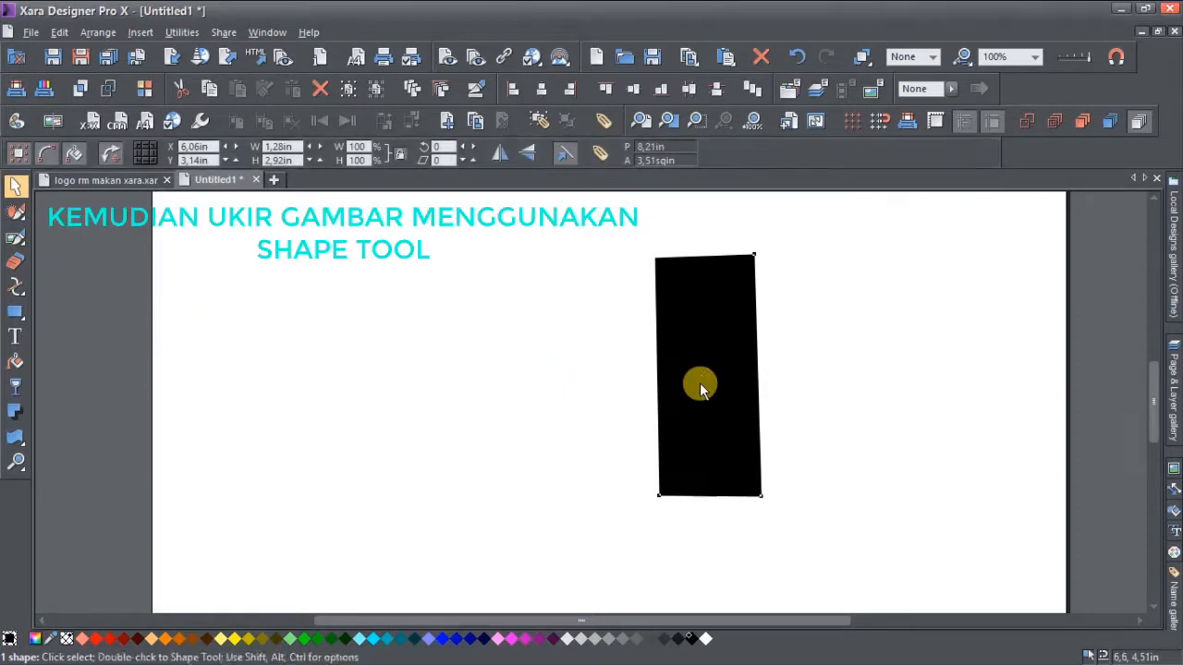
pyautogui.doubleClick(699, 388)
pyautogui.moveTo(708, 386); pyautogui.dragTo(531, 376)
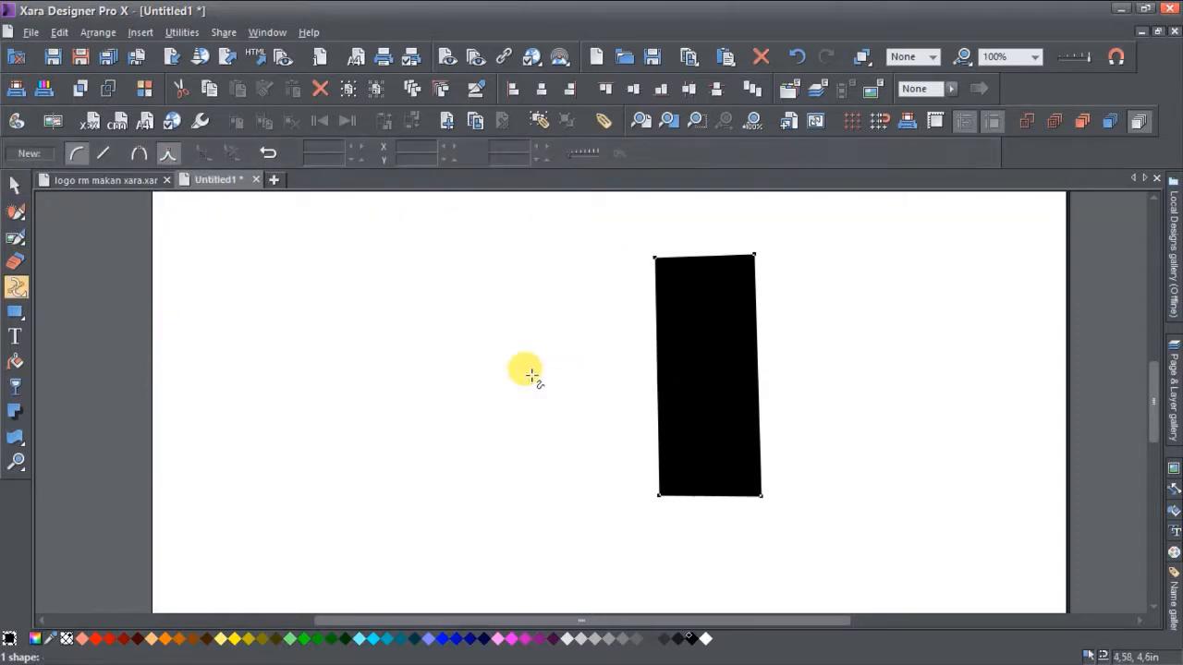
pyautogui.click(654, 496)
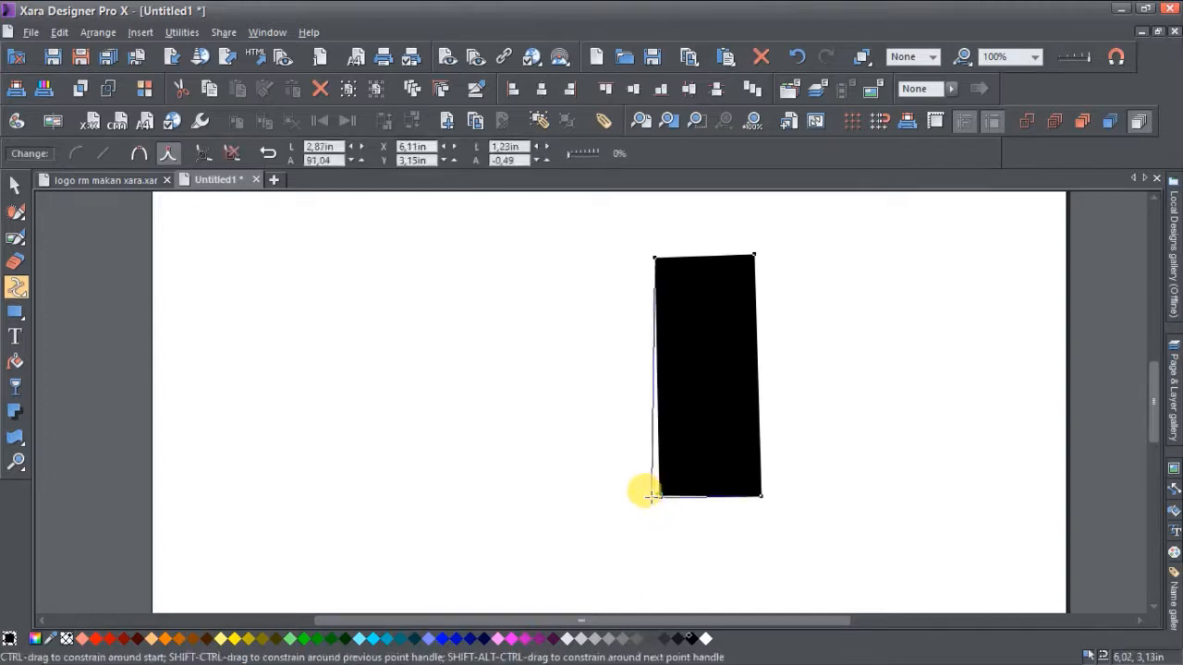
pyautogui.moveTo(649, 496)
pyautogui.mouseDown()
pyautogui.moveTo(677, 494)
pyautogui.moveTo(652, 496)
pyautogui.mouseUp()
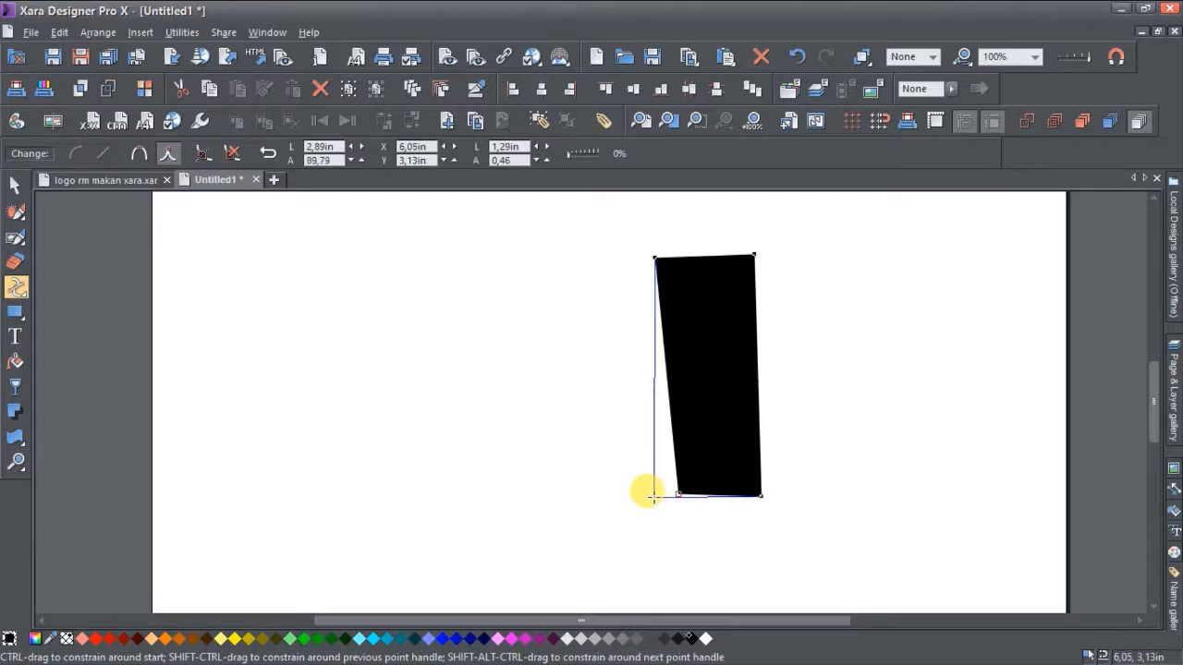
pyautogui.moveTo(653, 496); pyautogui.dragTo(650, 498)
pyautogui.moveTo(652, 497); pyautogui.dragTo(654, 497)
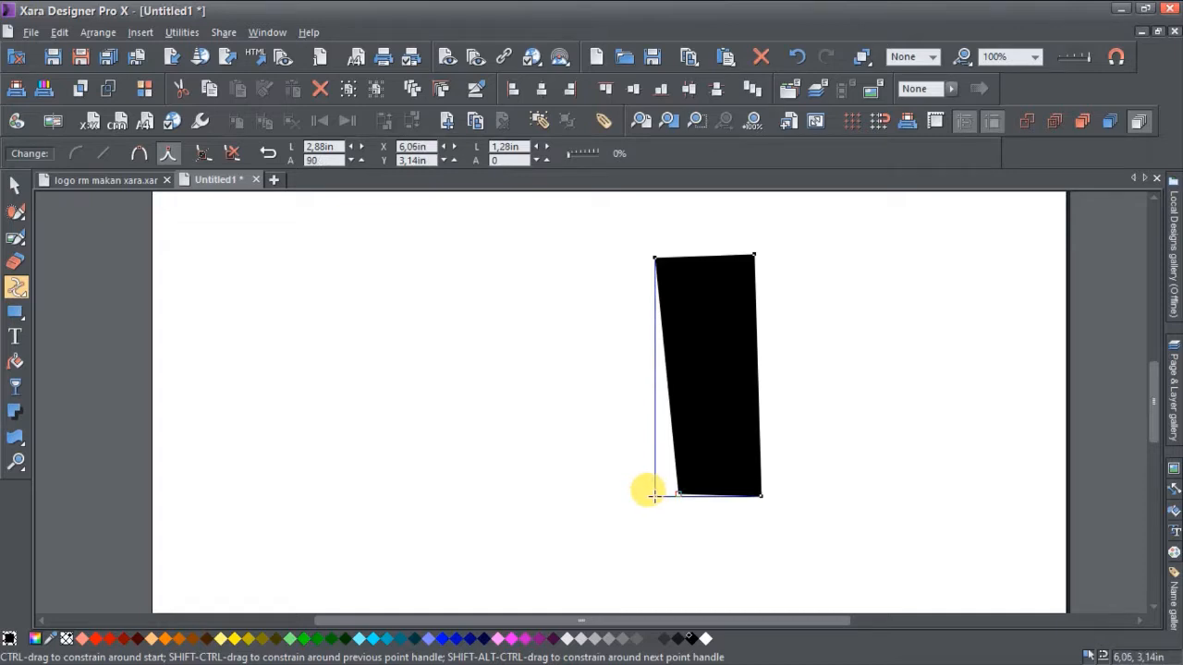
pyautogui.moveTo(652, 497); pyautogui.dragTo(653, 497)
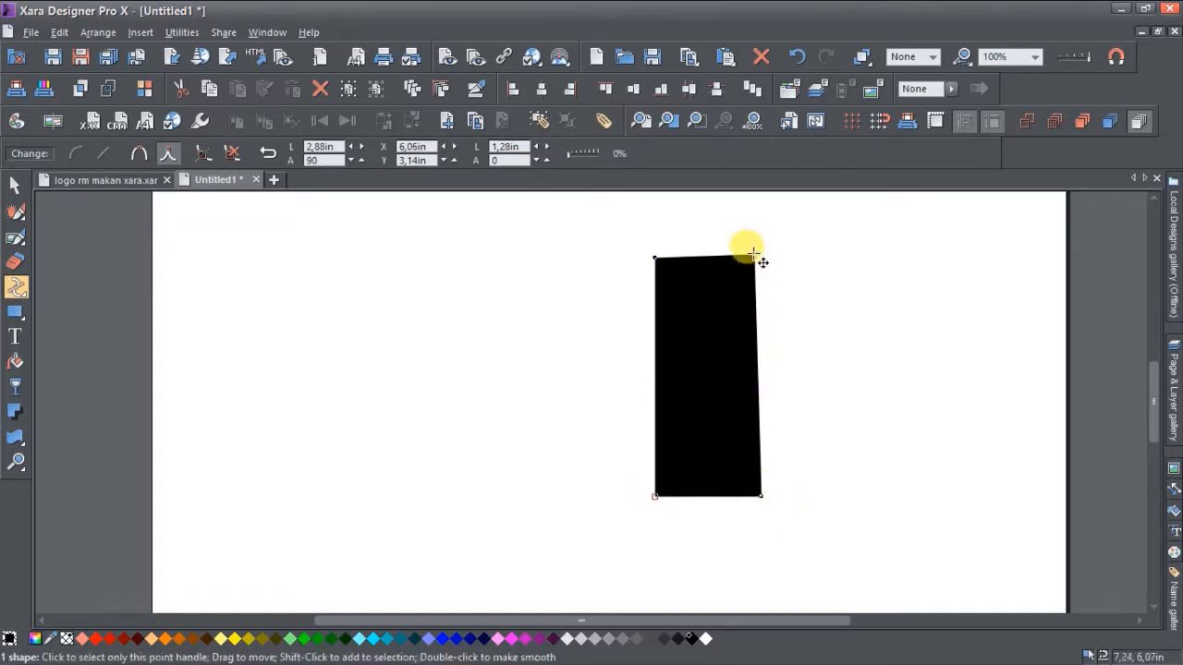
# Step: Square the shape's right side by aligning its upper and lower corner points at about X 7.34 in
pyautogui.moveTo(755, 257); pyautogui.dragTo(756, 259)
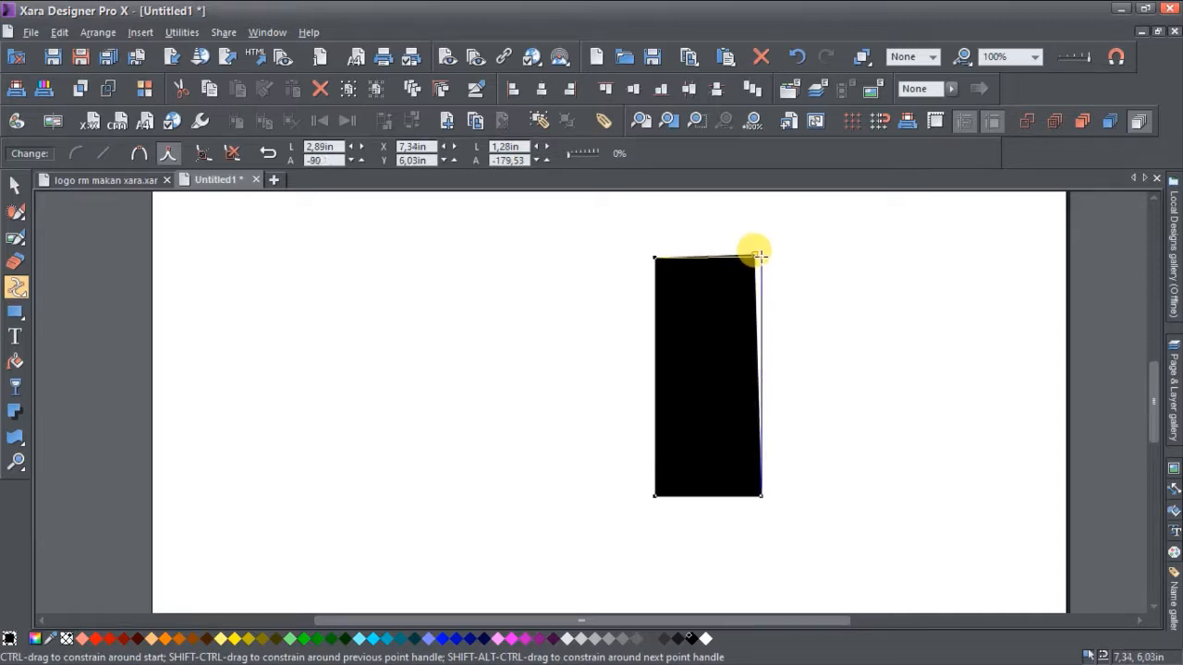
pyautogui.moveTo(758, 256); pyautogui.dragTo(761, 258)
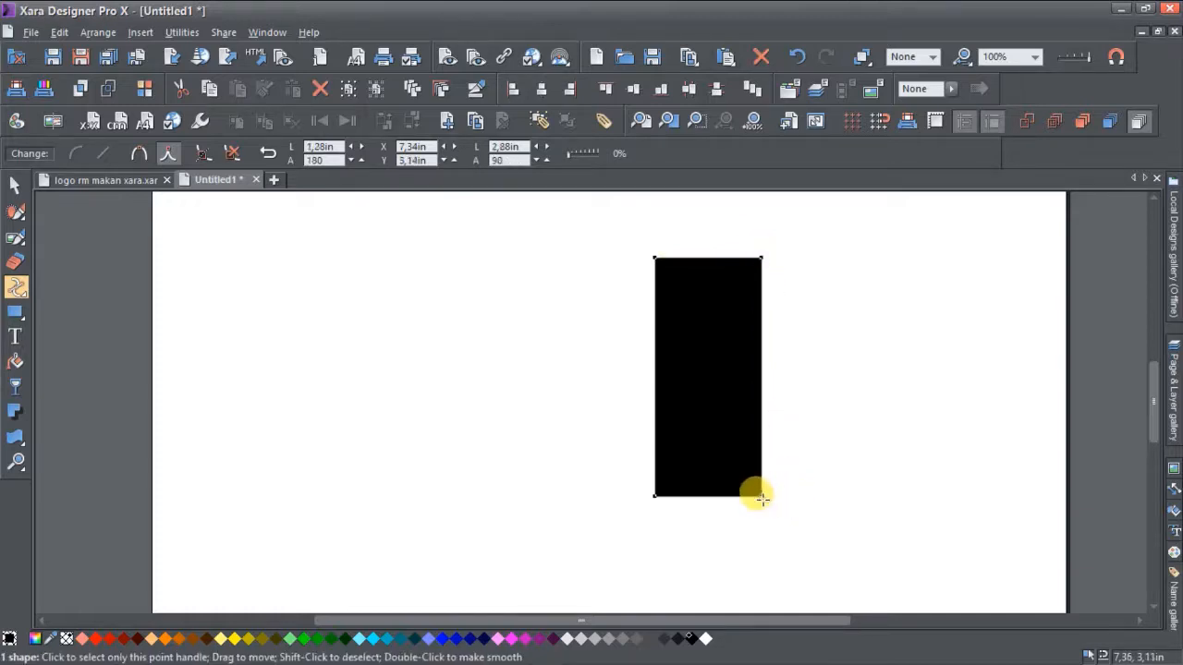
pyautogui.moveTo(760, 497)
pyautogui.mouseDown()
pyautogui.moveTo(758, 511)
pyautogui.moveTo(760, 459)
pyautogui.moveTo(757, 485)
pyautogui.mouseUp()
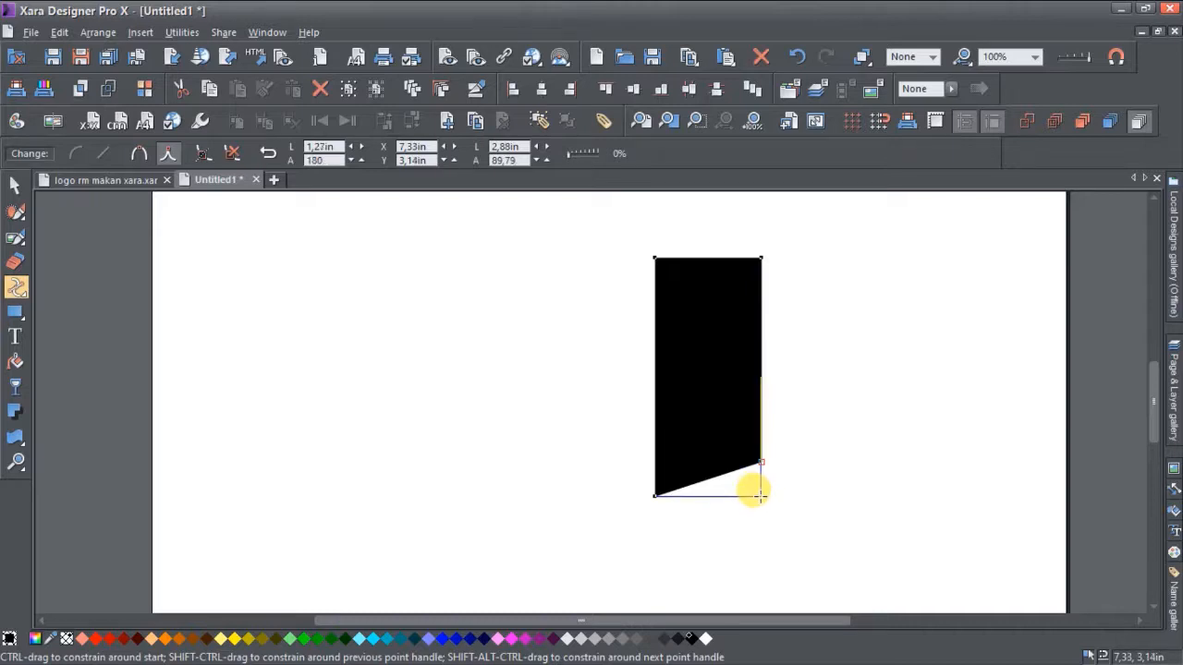
pyautogui.moveTo(758, 493); pyautogui.dragTo(761, 496)
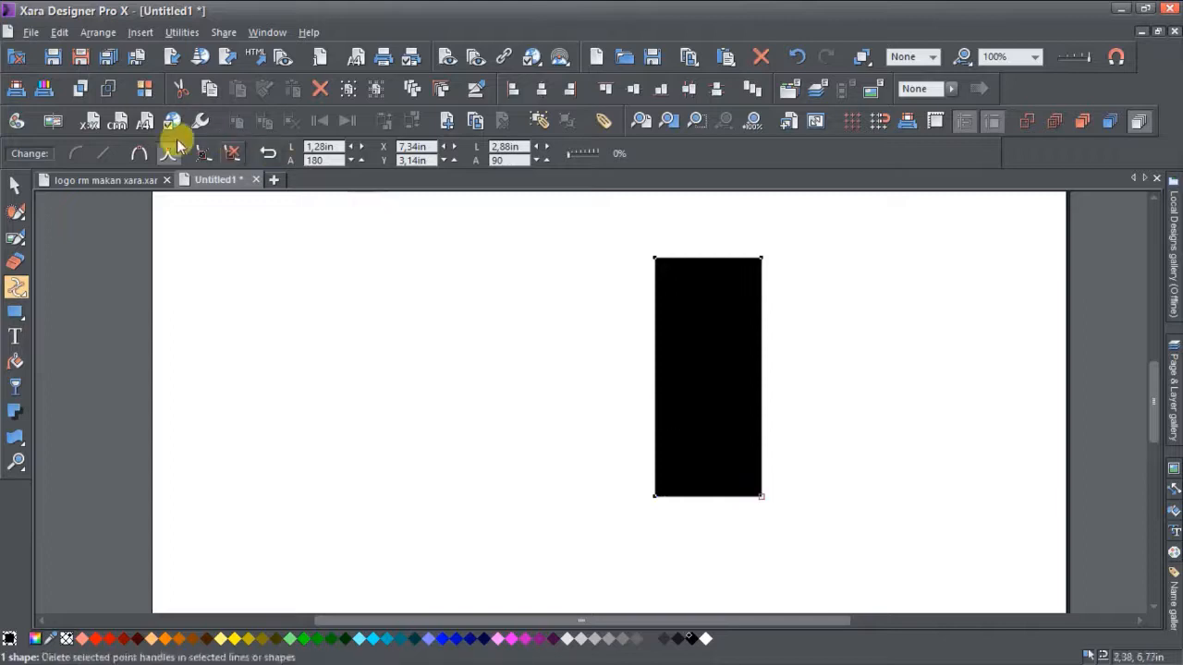
# Step: Reshape the black rectangle into a tall narrow bar about 0.46 in wide and 3.35 in high, near the page's middle
pyautogui.click(19, 186)
pyautogui.click(681, 351)
pyautogui.moveTo(681, 351); pyautogui.dragTo(632, 397)
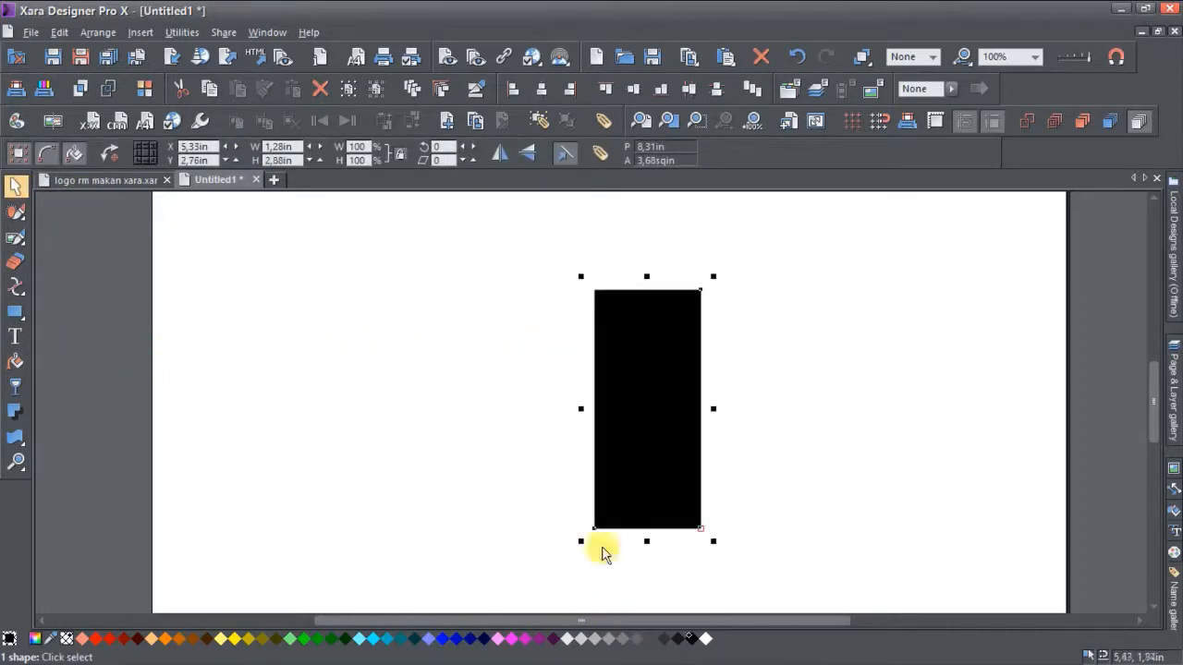
pyautogui.moveTo(578, 411); pyautogui.dragTo(620, 410)
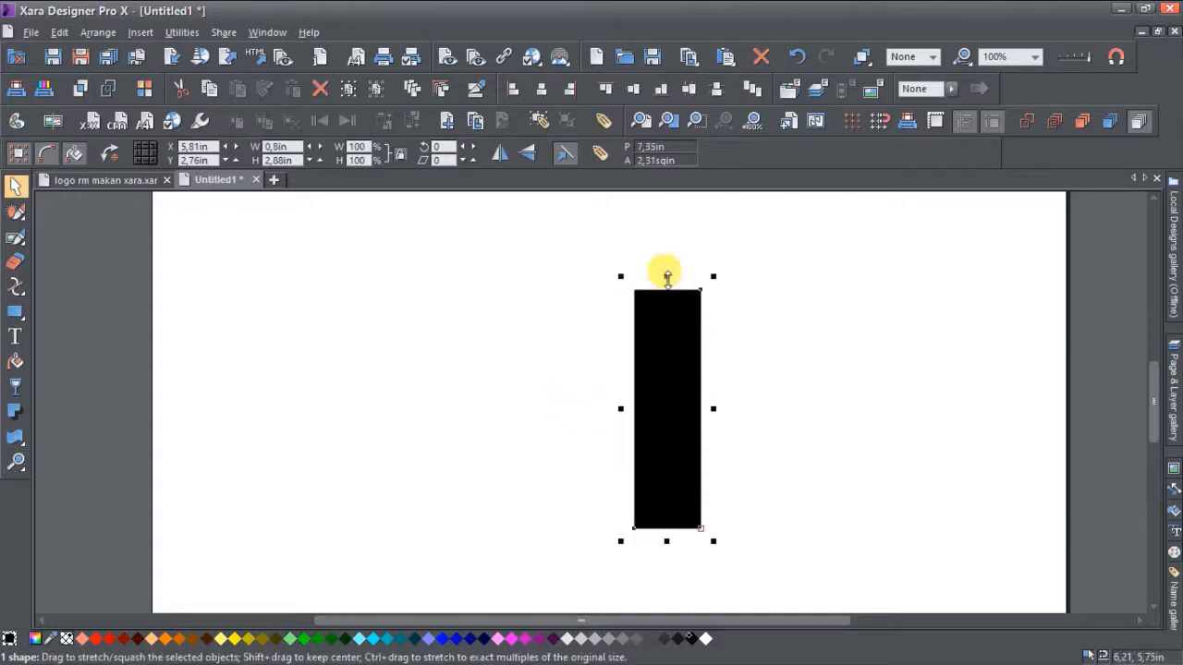
pyautogui.moveTo(663, 268); pyautogui.dragTo(667, 239)
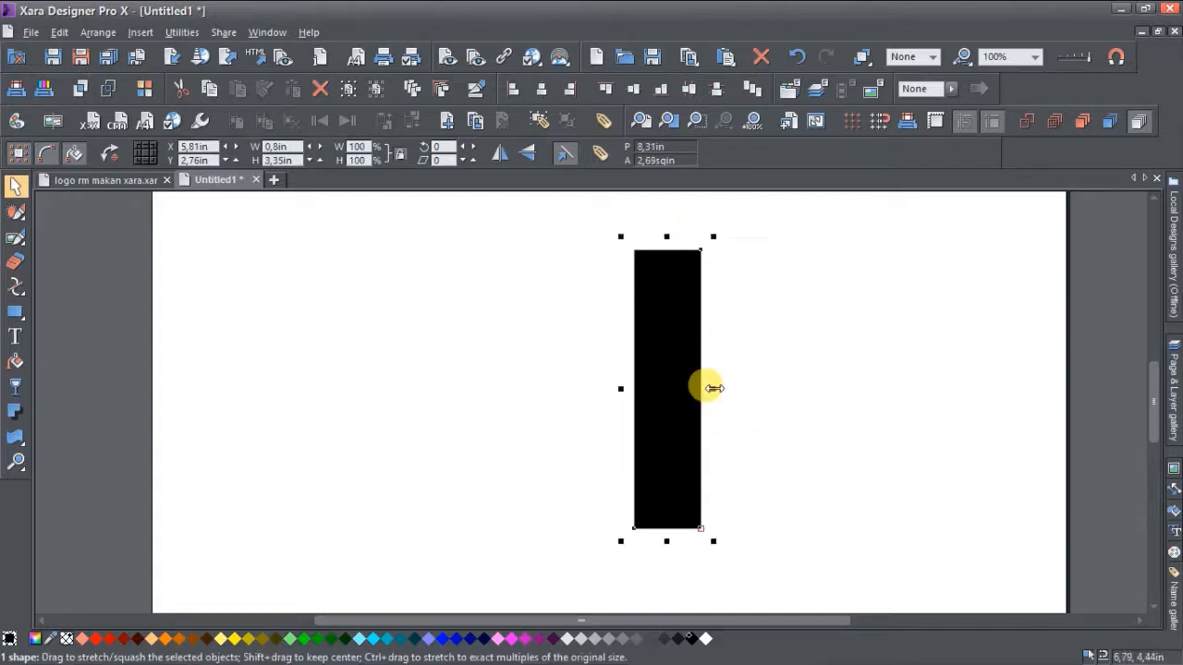
pyautogui.moveTo(713, 388); pyautogui.dragTo(627, 412)
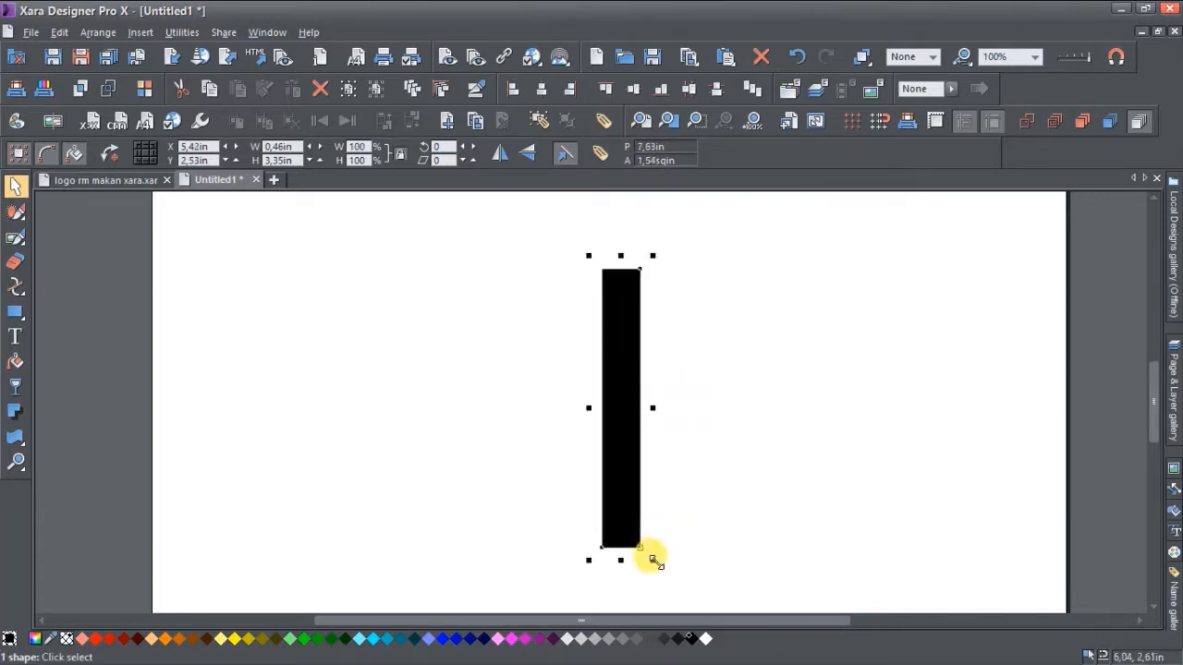
# Step: Fill the bar with light gray and give it a 2 pt outline
pyautogui.click(595, 642)
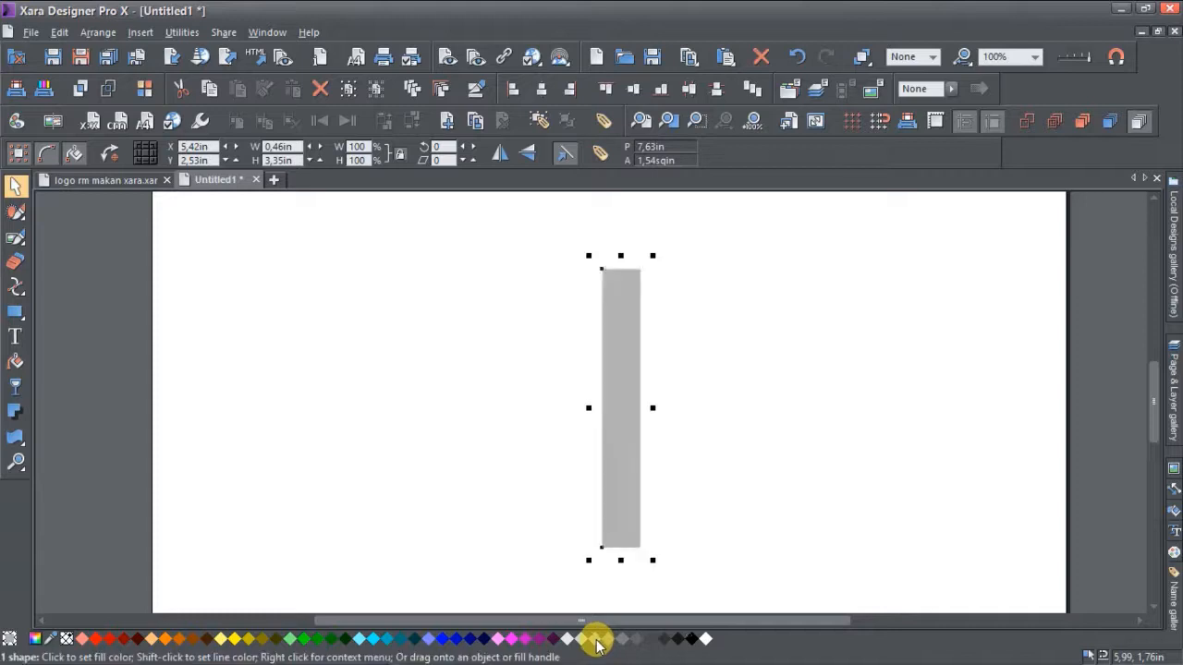
pyautogui.click(746, 395)
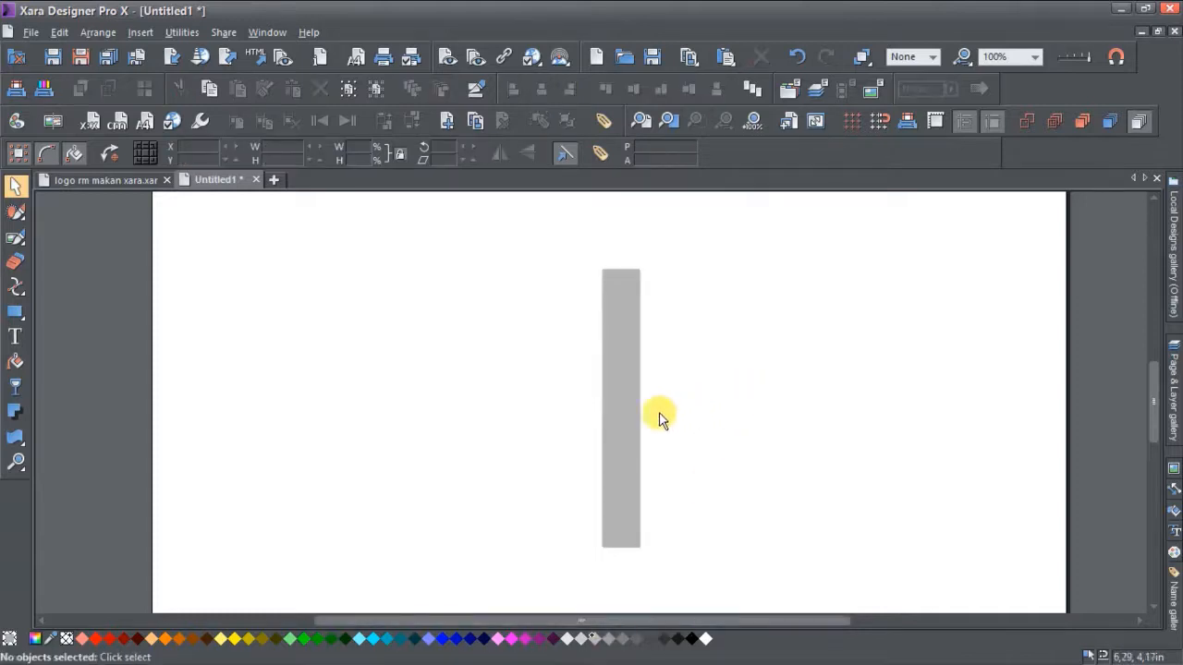
pyautogui.click(611, 421)
pyautogui.click(940, 58)
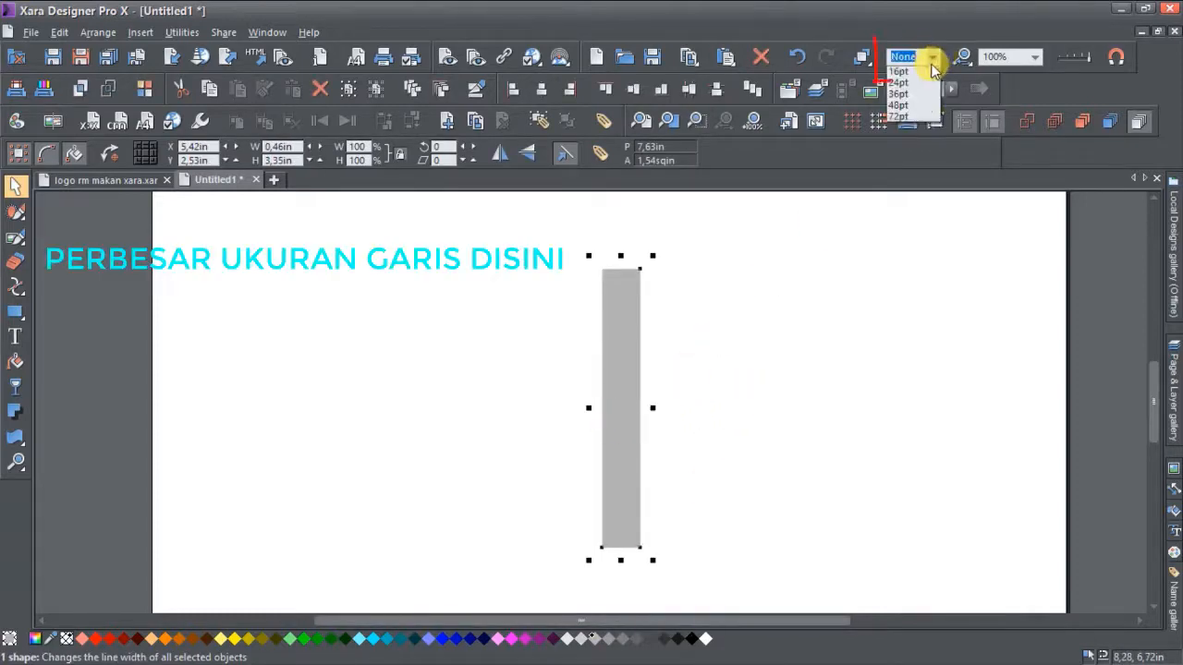
pyautogui.click(898, 118)
pyautogui.click(779, 408)
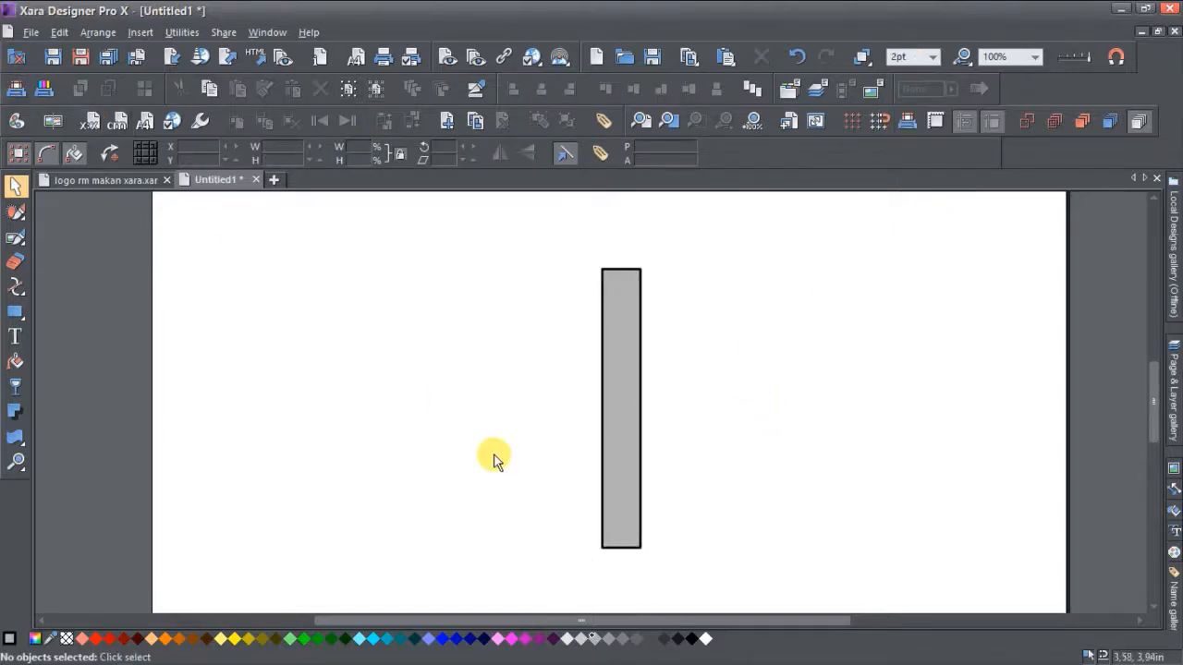
# Step: With the Shape tool, spread the bar's bottom corners to about 1 in wide and curve the left edge inward
pyautogui.click(624, 432)
pyautogui.press('F4')
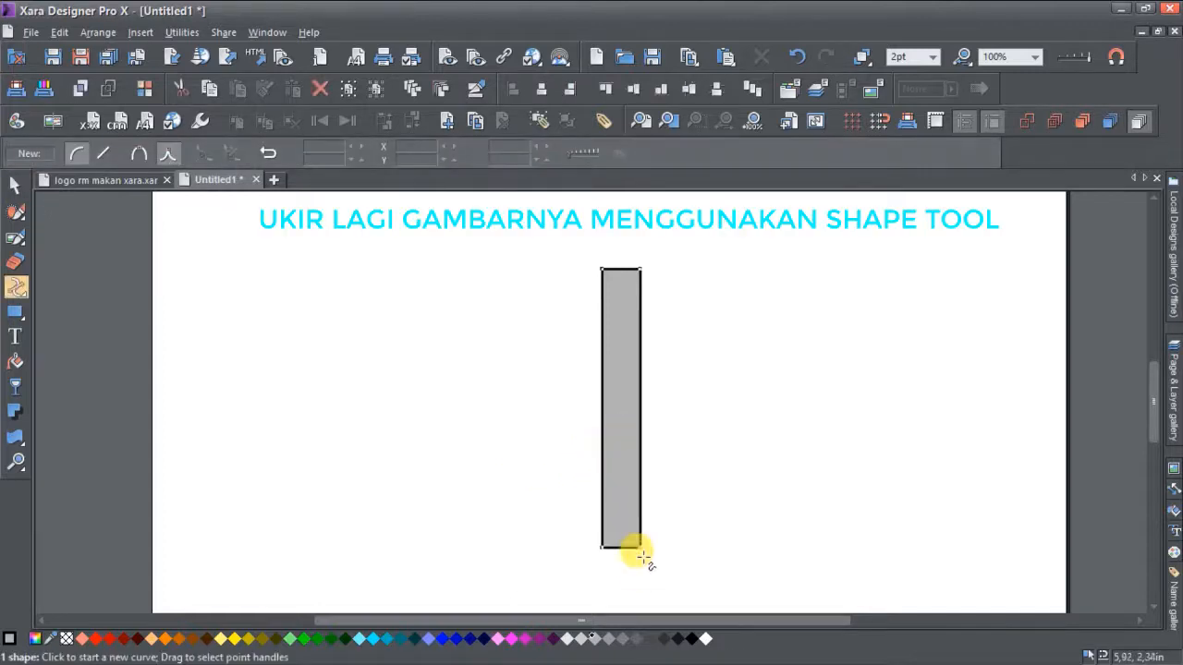
pyautogui.moveTo(650, 558); pyautogui.dragTo(576, 547)
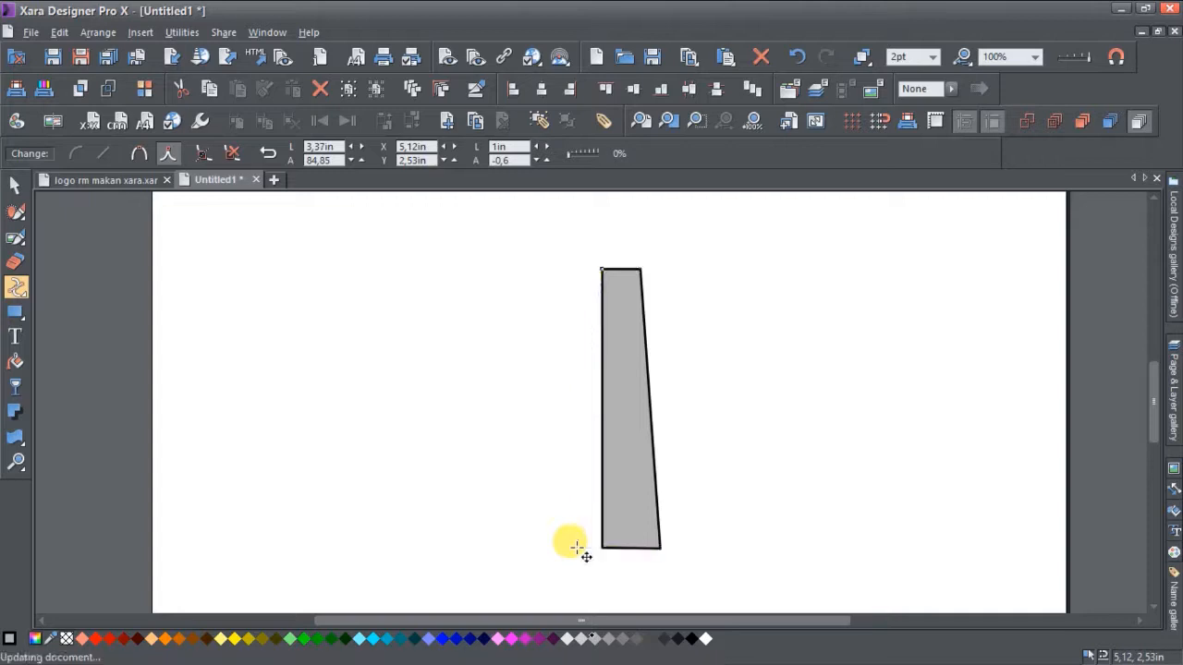
pyautogui.moveTo(577, 503); pyautogui.dragTo(616, 523)
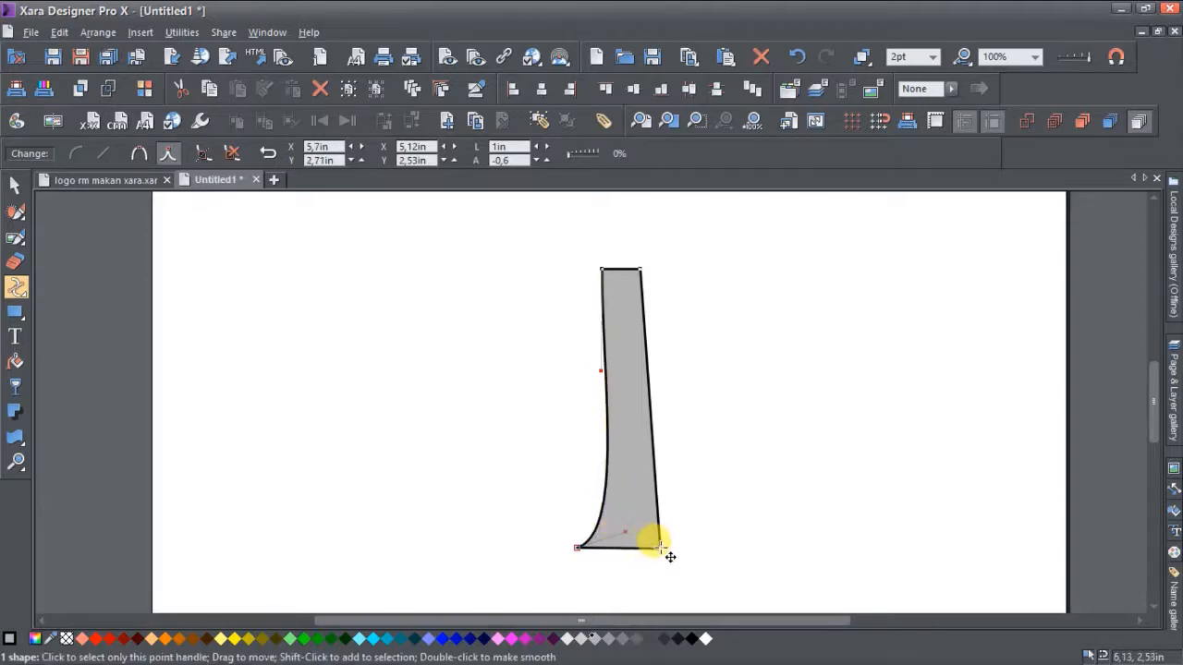
# Step: Curve the bar's right edge inward using its curve handles, and soften the left edge's curve to match
pyautogui.click(660, 548)
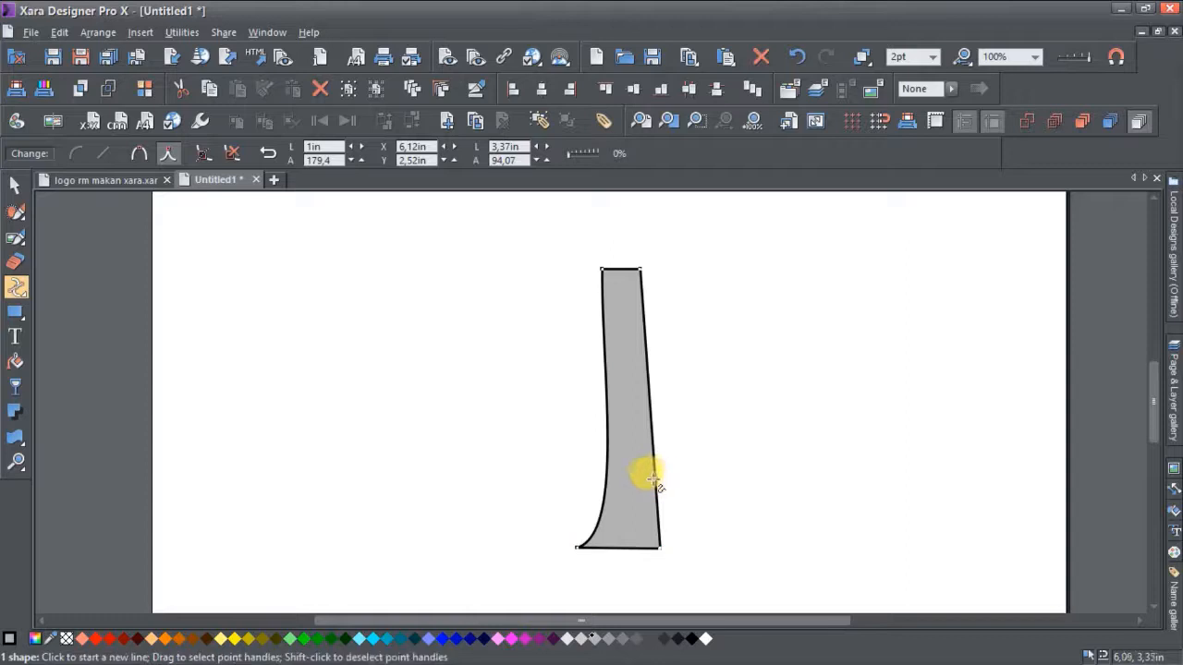
pyautogui.moveTo(653, 494); pyautogui.dragTo(656, 529)
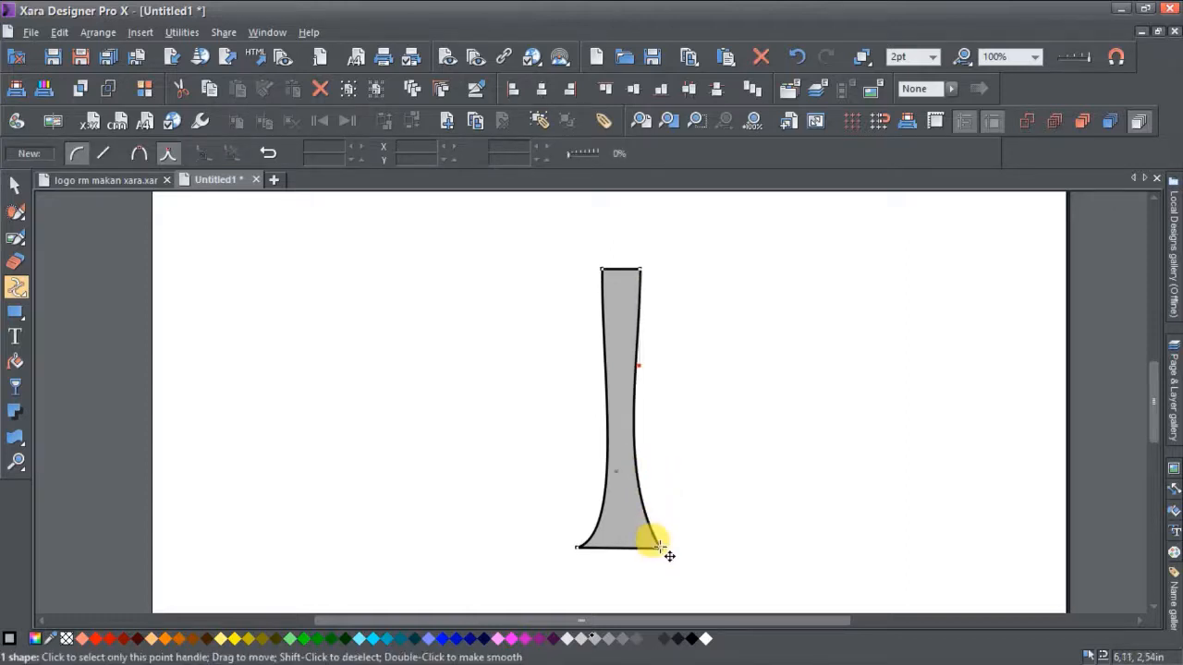
pyautogui.click(661, 549)
pyautogui.moveTo(601, 471); pyautogui.dragTo(614, 518)
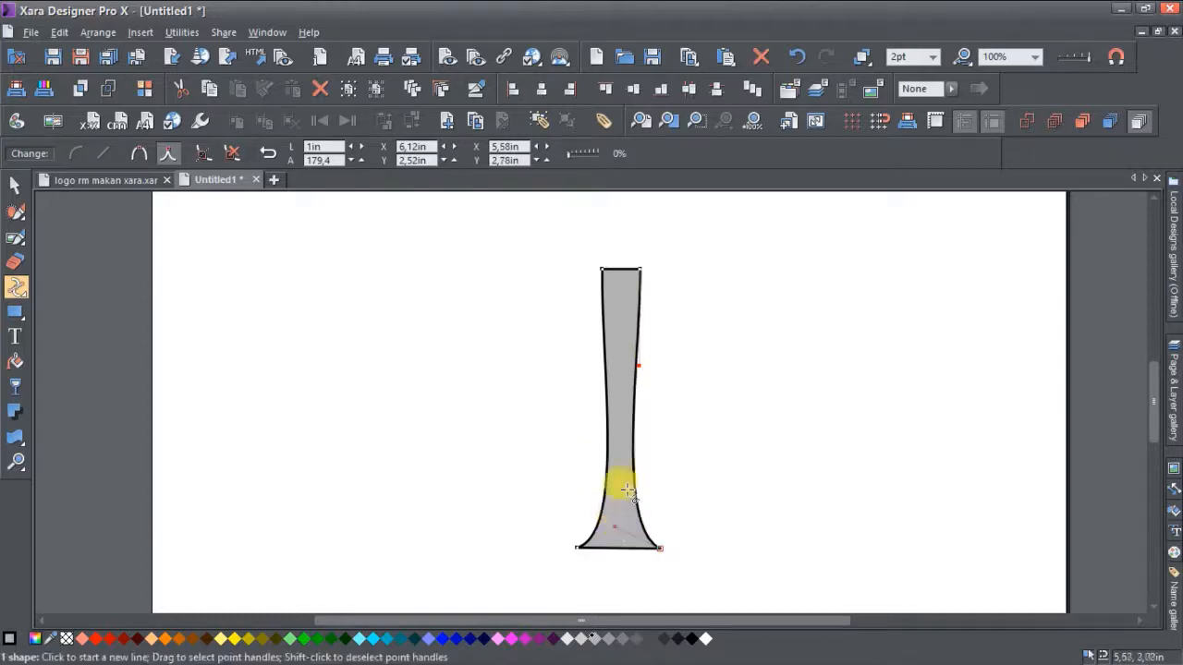
pyautogui.moveTo(640, 372)
pyautogui.mouseDown()
pyautogui.moveTo(637, 360)
pyautogui.moveTo(643, 369)
pyautogui.mouseUp()
pyautogui.moveTo(623, 536); pyautogui.dragTo(624, 535)
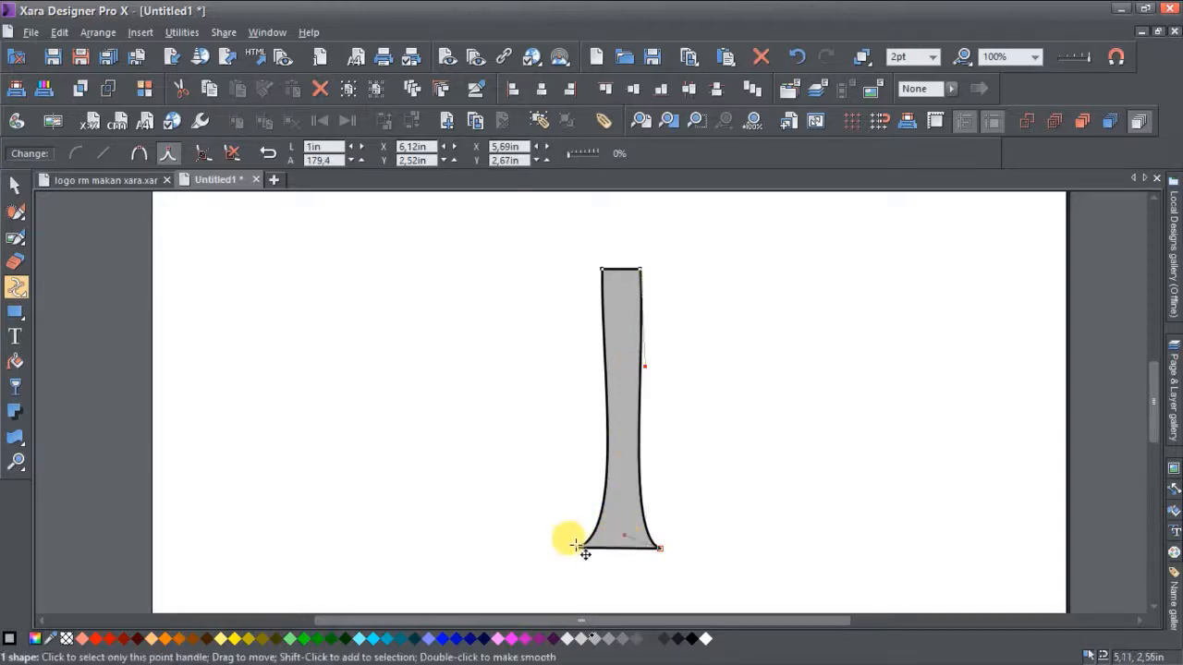
pyautogui.click(577, 548)
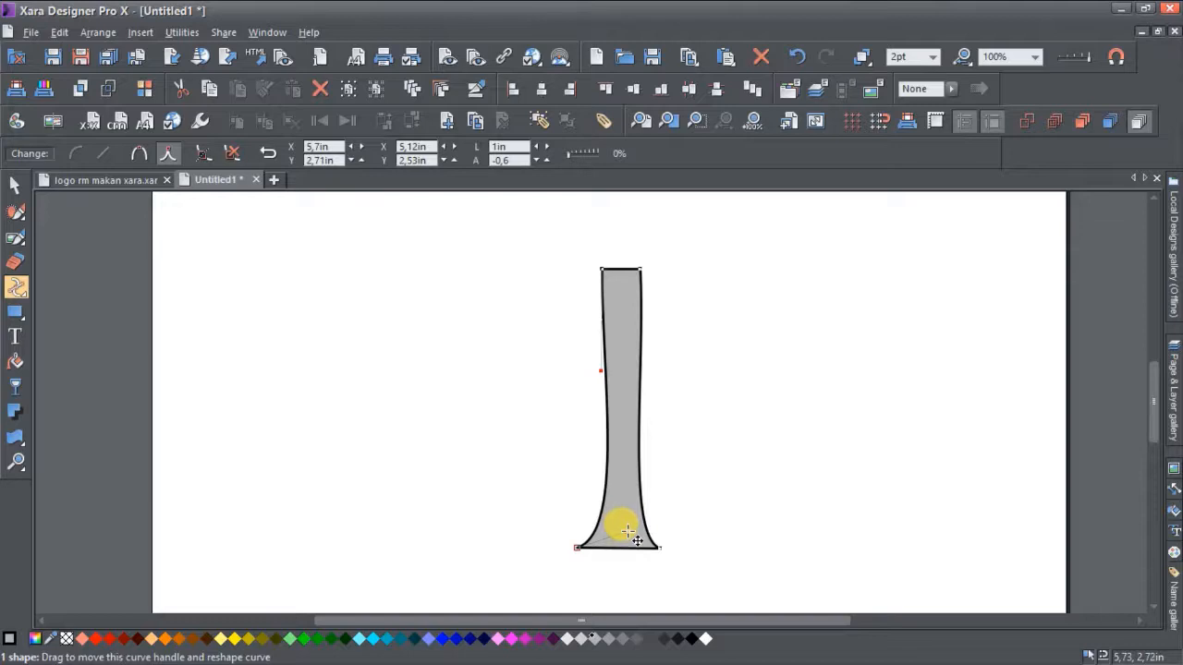
pyautogui.moveTo(628, 532); pyautogui.dragTo(603, 531)
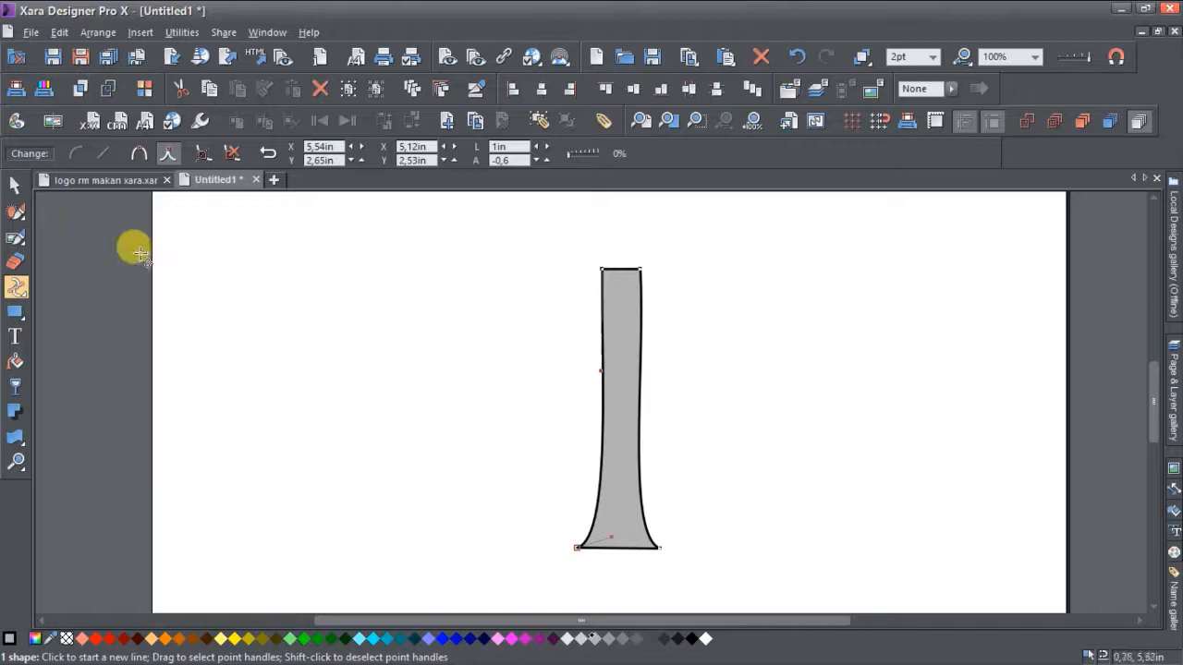
# Step: Undo the corner spreading and edge curves of the gray shape, back to the straight rectangular bar
pyautogui.click(14, 185)
pyautogui.click(435, 443)
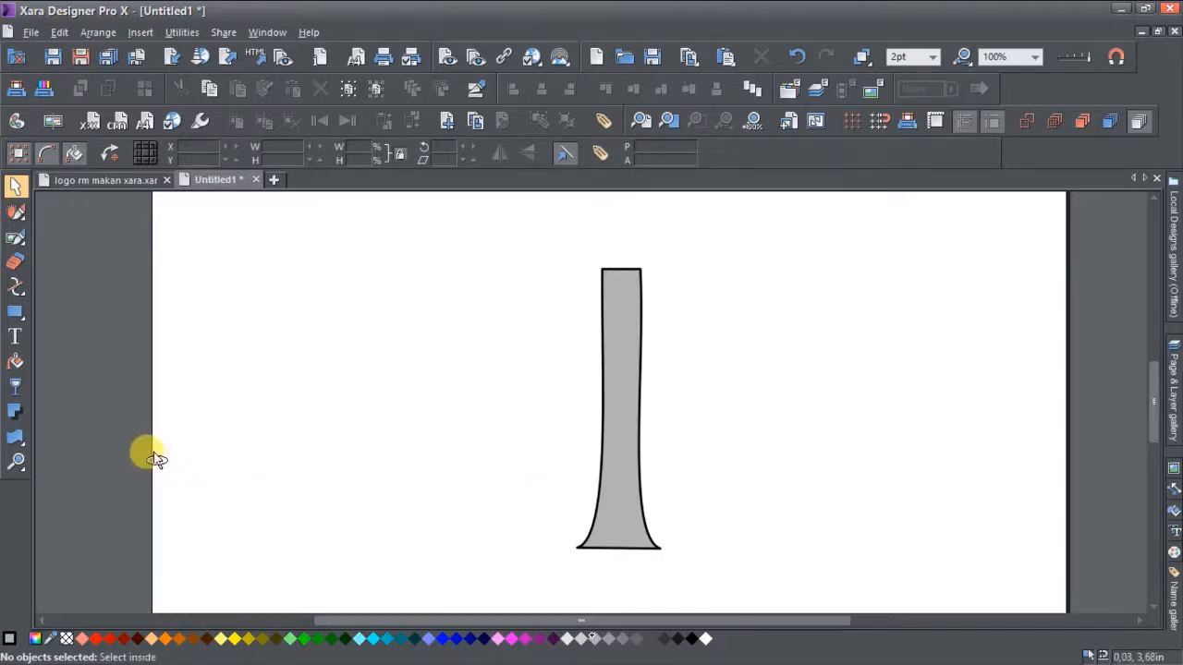
pyautogui.hotkey('ctrl', 'a')
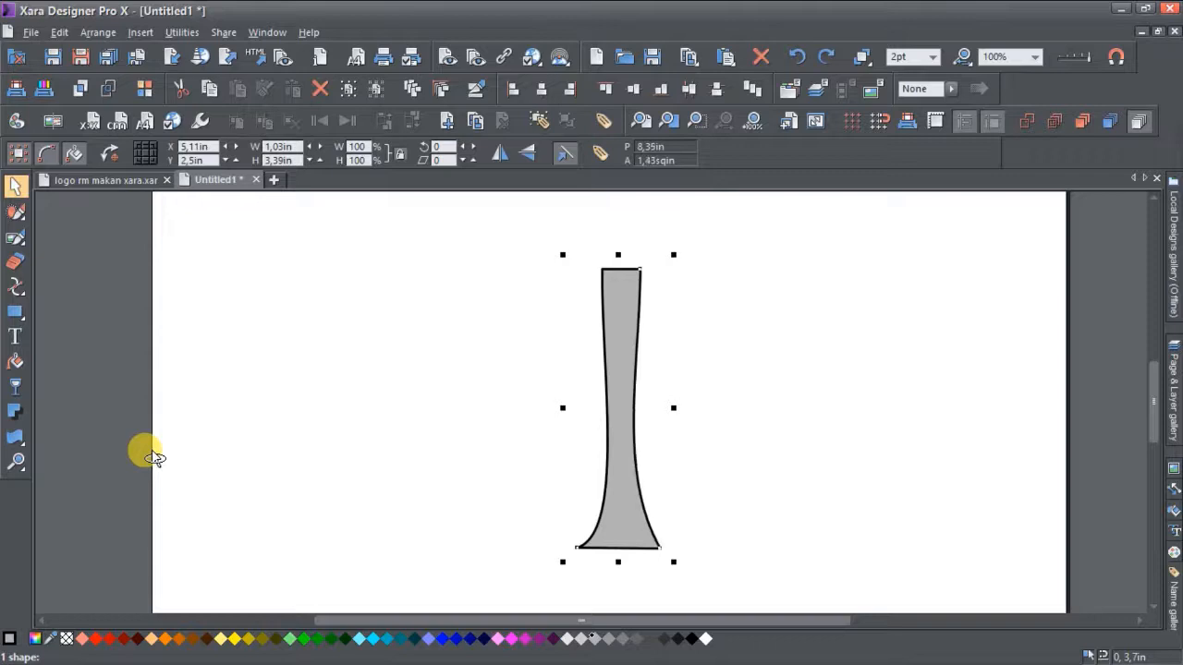
pyautogui.hotkey('ctrl', 'z')
pyautogui.hotkey('ctrl', 'z')
pyautogui.hotkey('ctrl', 'z')
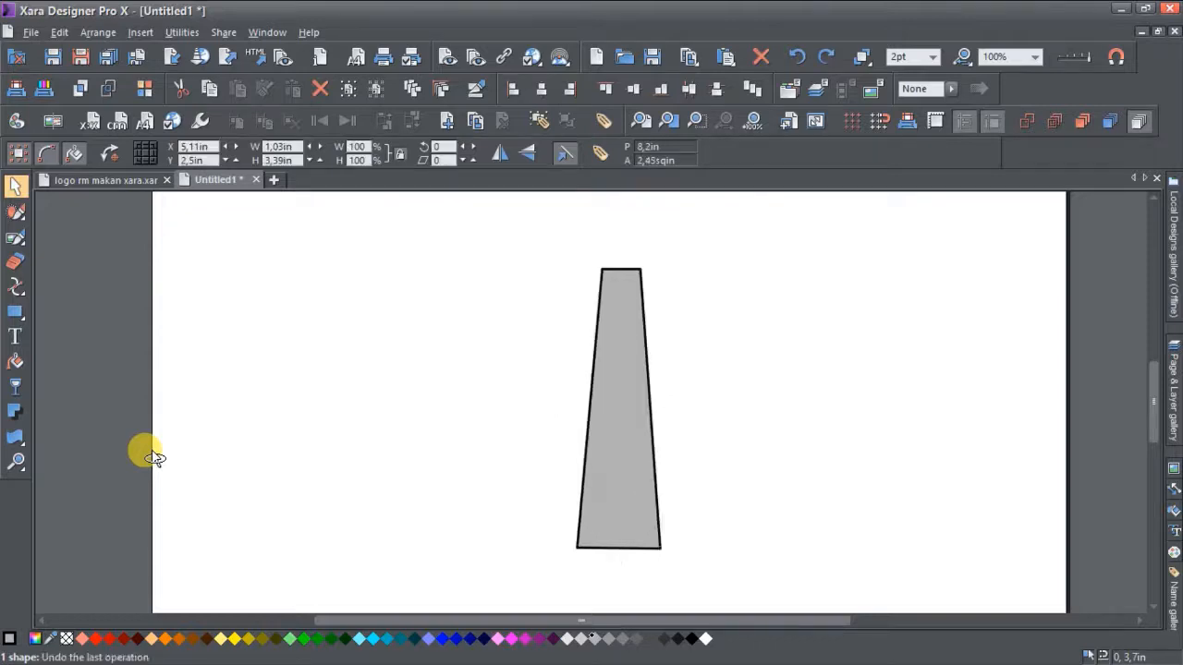
pyautogui.hotkey('ctrl', 'y')
pyautogui.hotkey('ctrl', 'z')
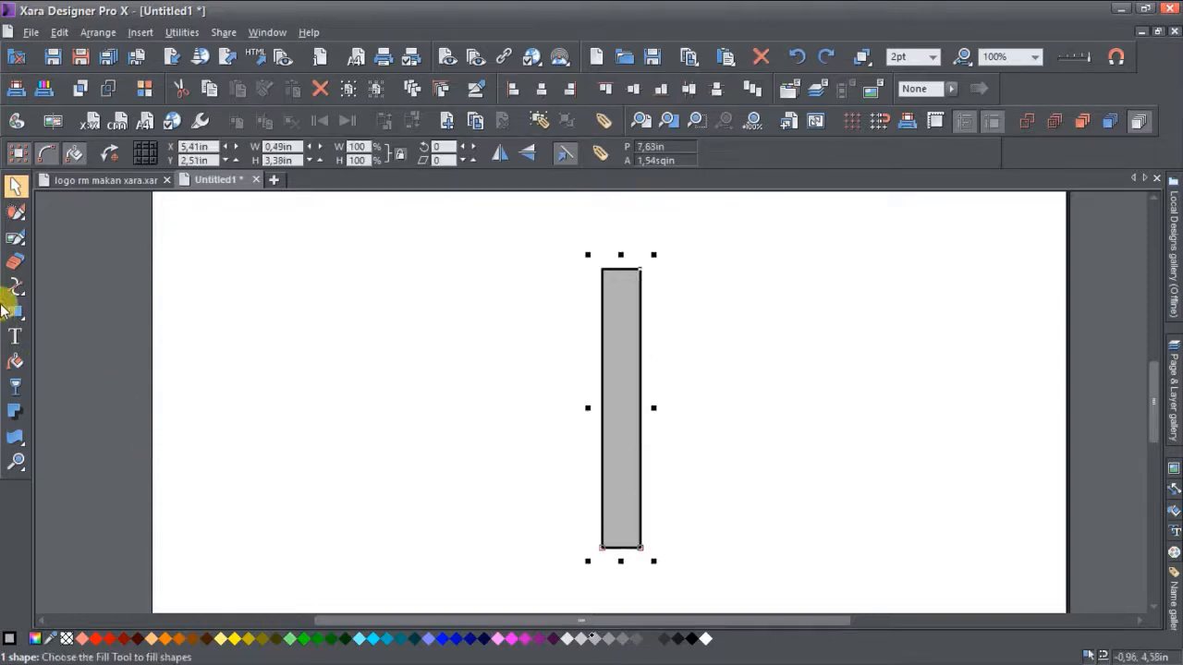
# Step: Duplicate the gray bar twice and place the copies side by side near the page's right edge
pyautogui.hotkey('ctrl', 'alt', 'd')
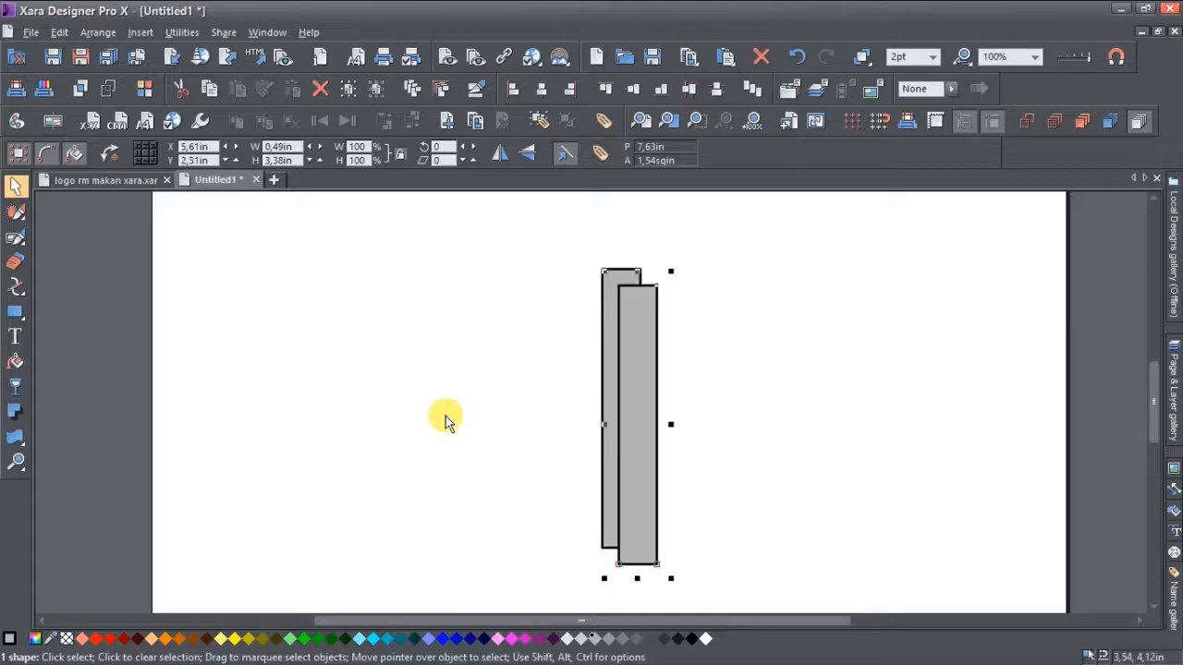
pyautogui.moveTo(643, 427); pyautogui.dragTo(1028, 430)
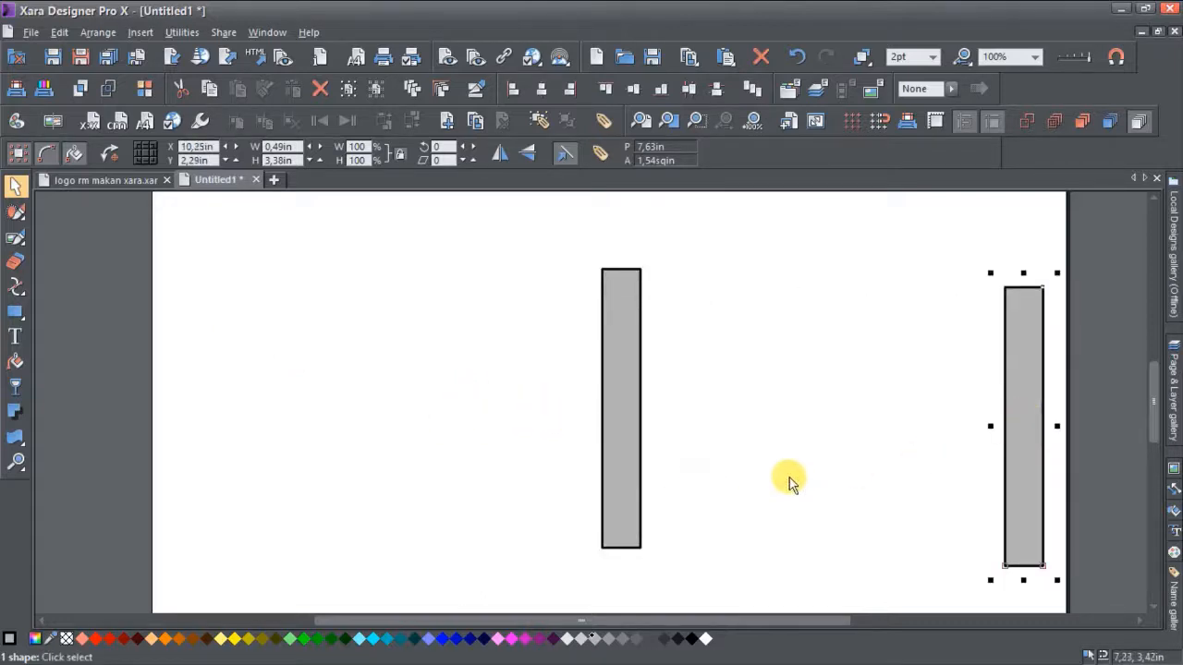
pyautogui.hotkey('ctrl', 'd')
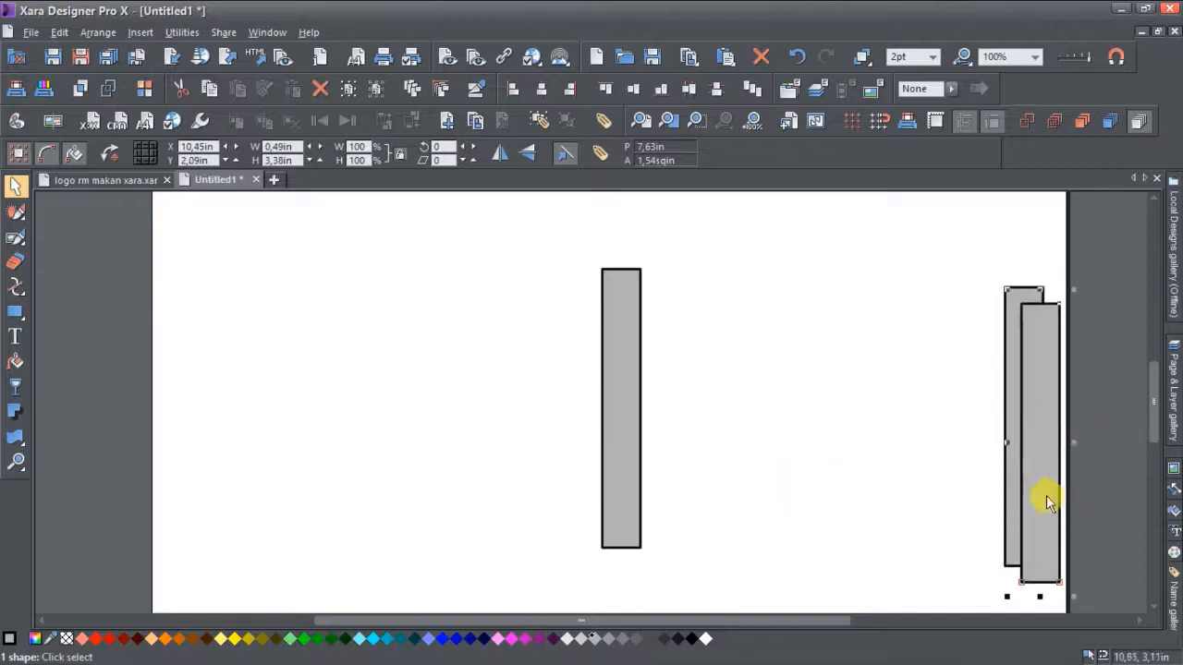
pyautogui.moveTo(1045, 496); pyautogui.dragTo(968, 480)
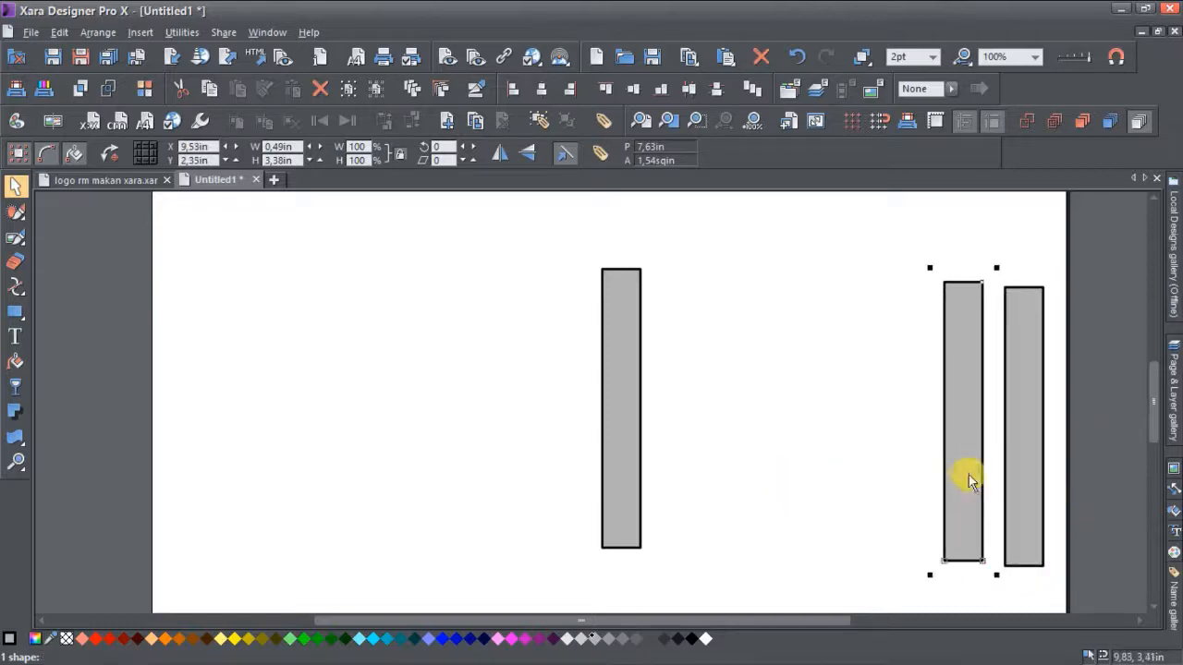
# Step: Make two more copies of the central bar and place them side by side near the page's left edge
pyautogui.click(610, 478)
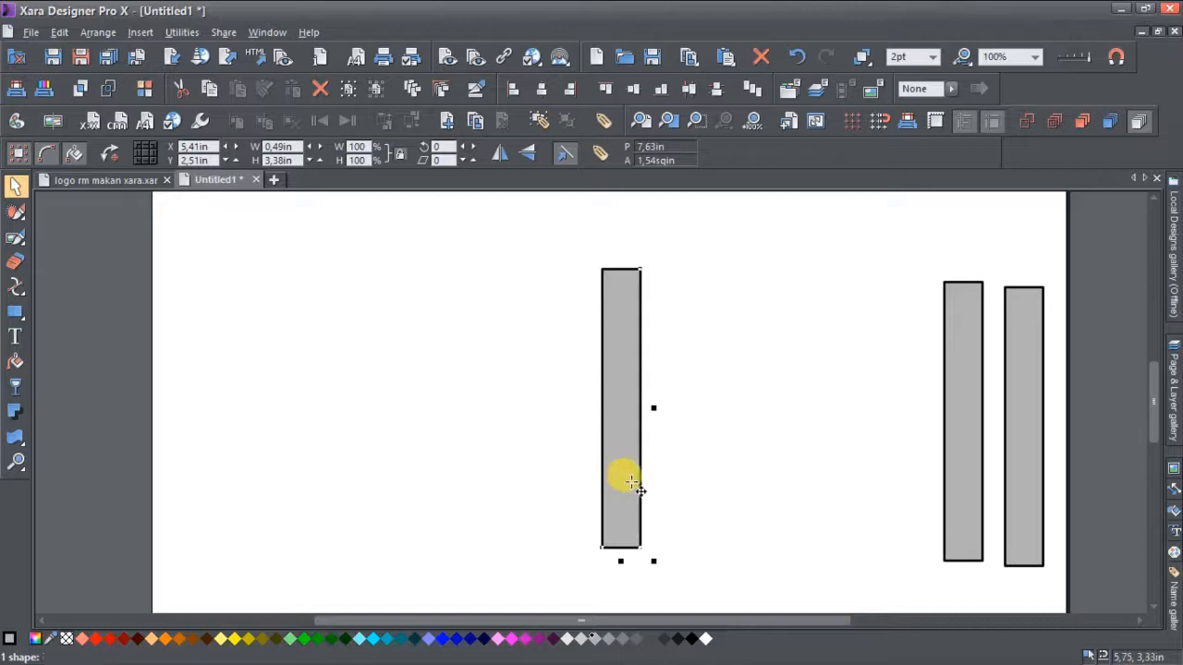
pyautogui.hotkey('ctrl', 'd')
pyautogui.moveTo(641, 488); pyautogui.dragTo(186, 482)
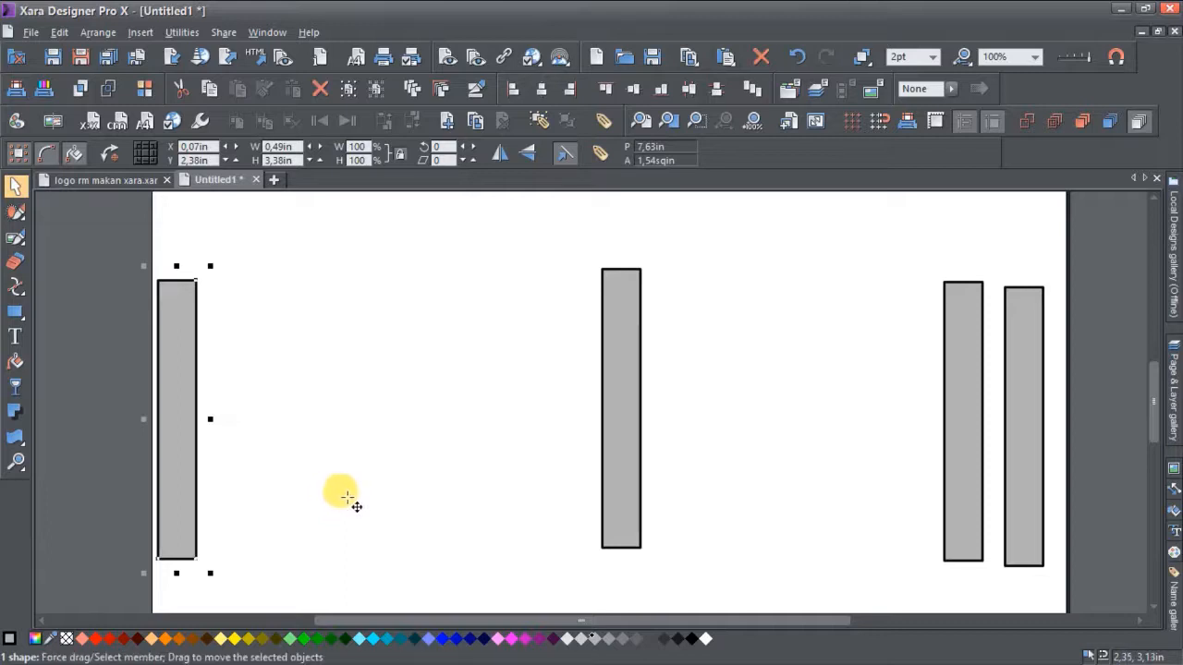
pyautogui.hotkey('ctrl', 'd')
pyautogui.moveTo(206, 488); pyautogui.dragTo(240, 468)
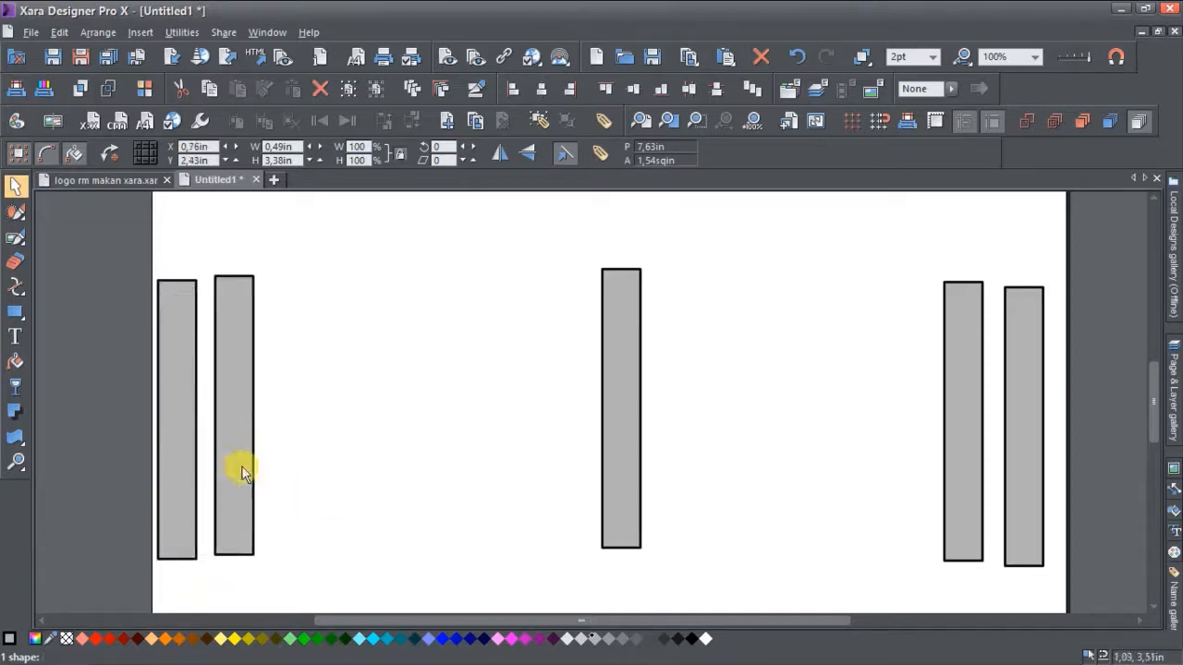
pyautogui.click(330, 508)
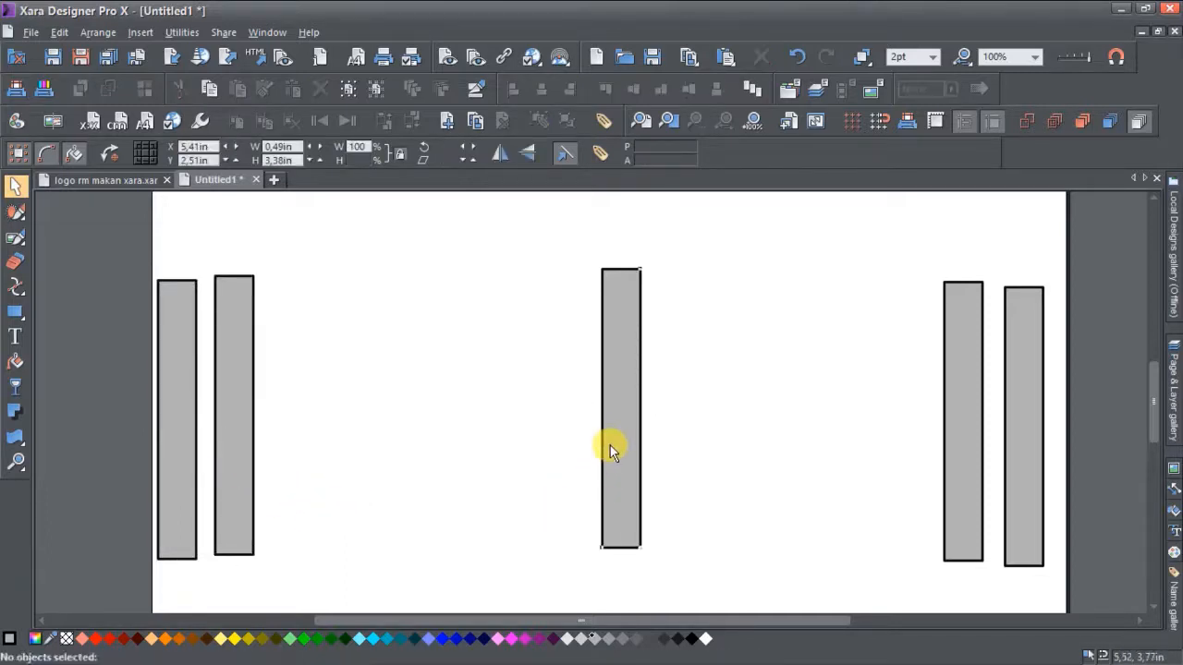
# Step: With the Shape tool, spread the central bar's bottom corners to about 0.9 in wide and curve both long edges inward
pyautogui.press('F4')
pyautogui.click(611, 547)
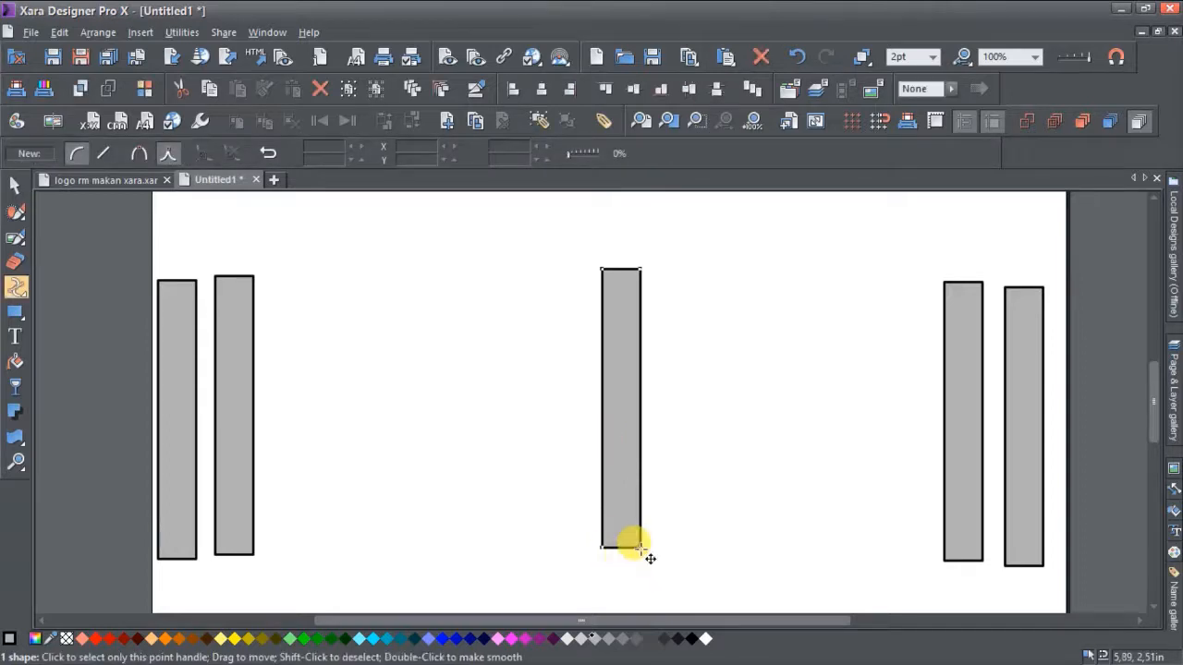
pyautogui.moveTo(641, 547); pyautogui.dragTo(657, 548)
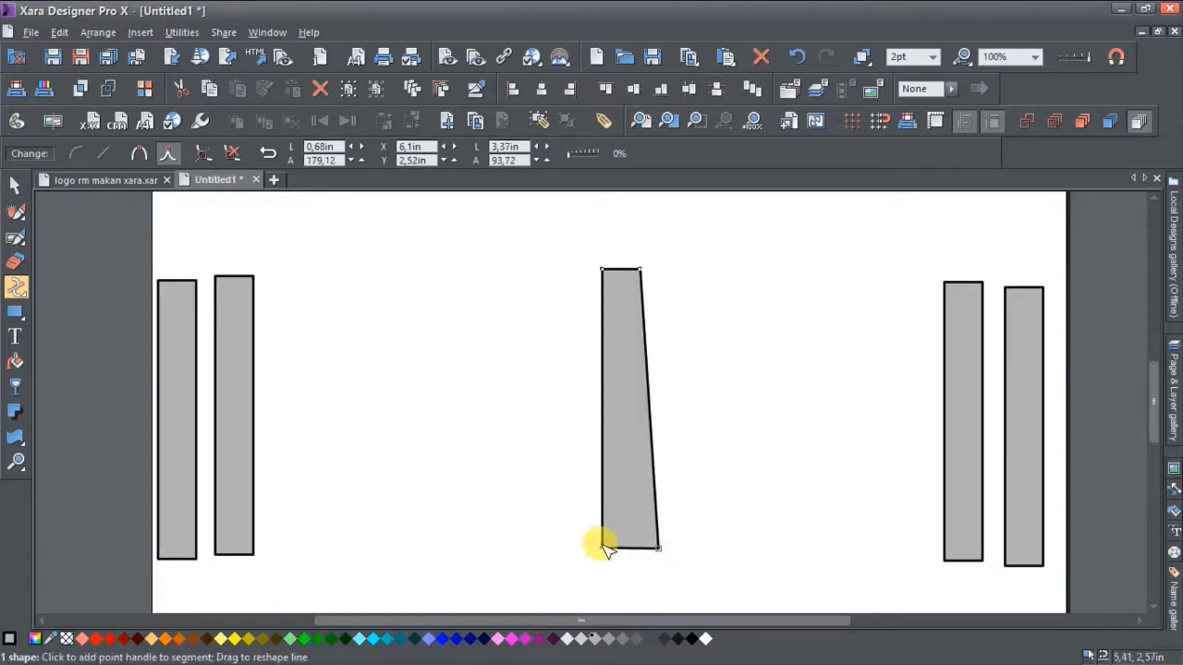
pyautogui.moveTo(604, 548); pyautogui.dragTo(582, 547)
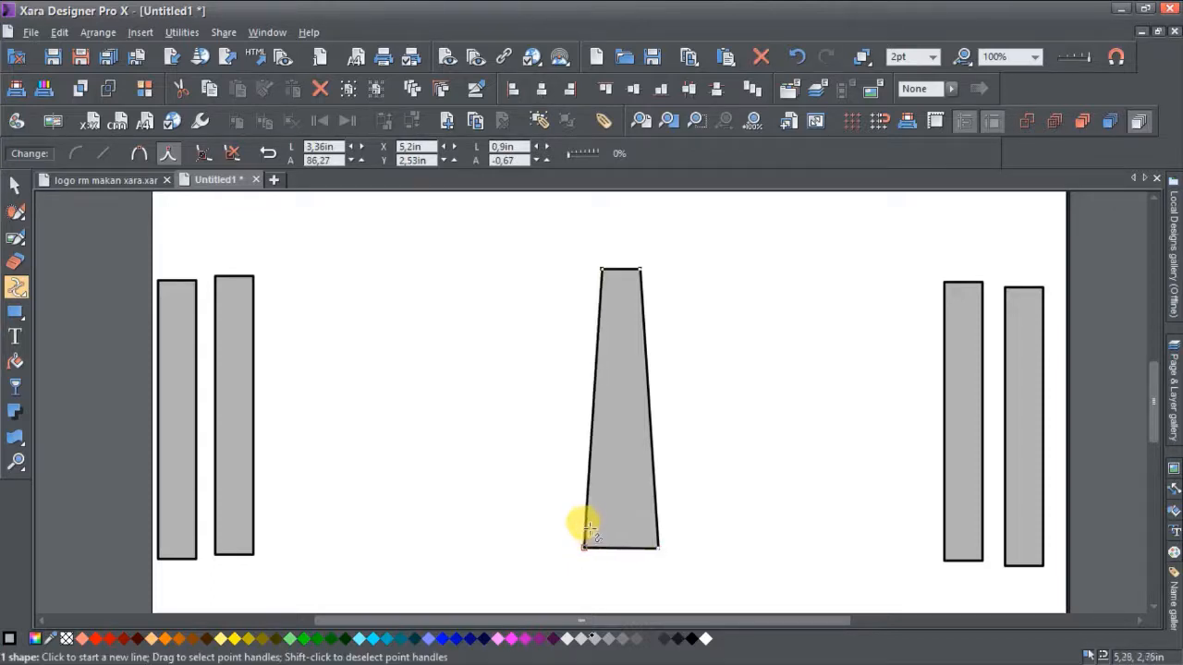
pyautogui.moveTo(587, 523); pyautogui.dragTo(596, 525)
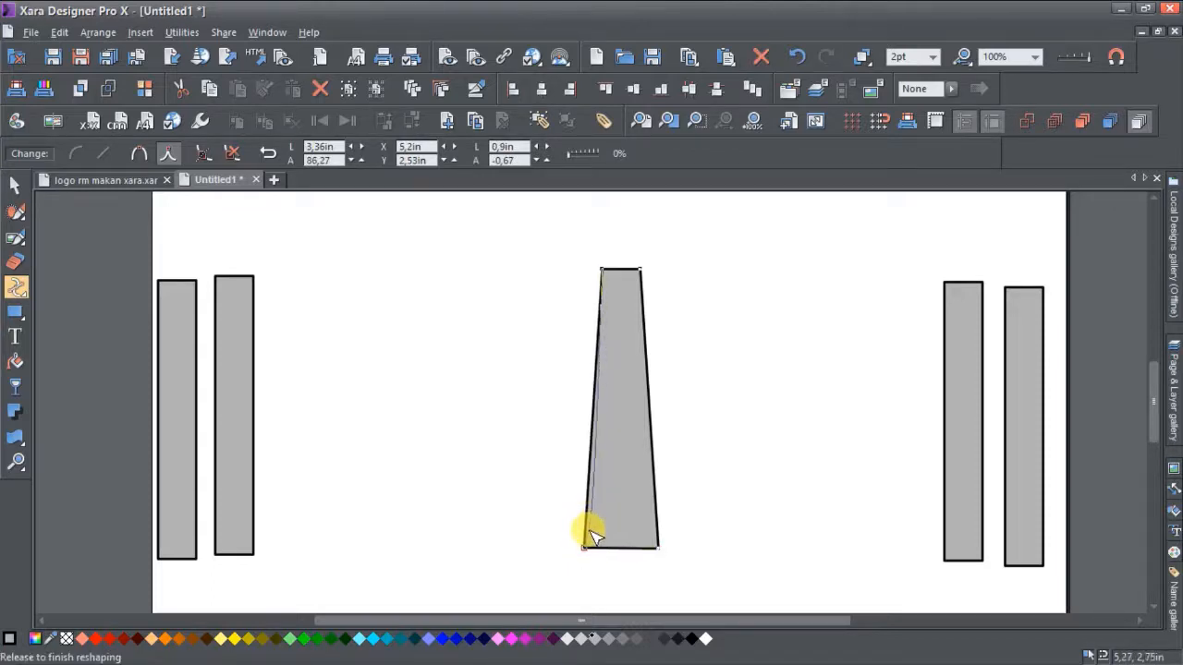
pyautogui.moveTo(593, 541); pyautogui.dragTo(648, 544)
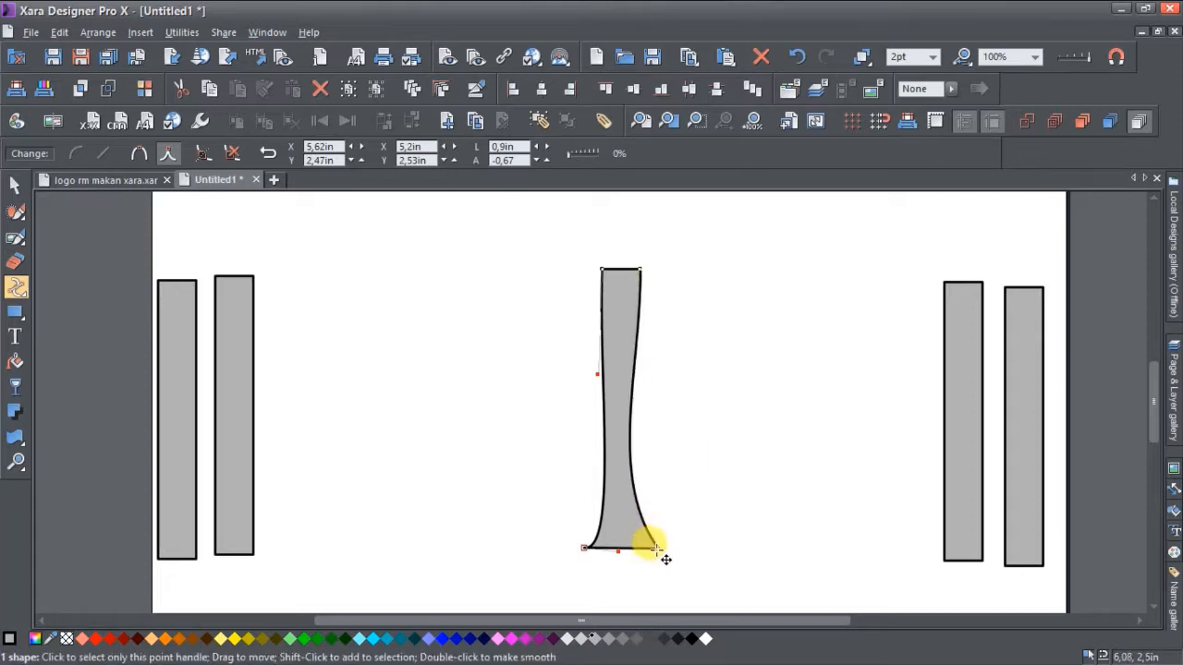
# Step: Adjust the curve handles of the central column's two bottom corners so both edges flare evenly, then deselect it
pyautogui.click(658, 549)
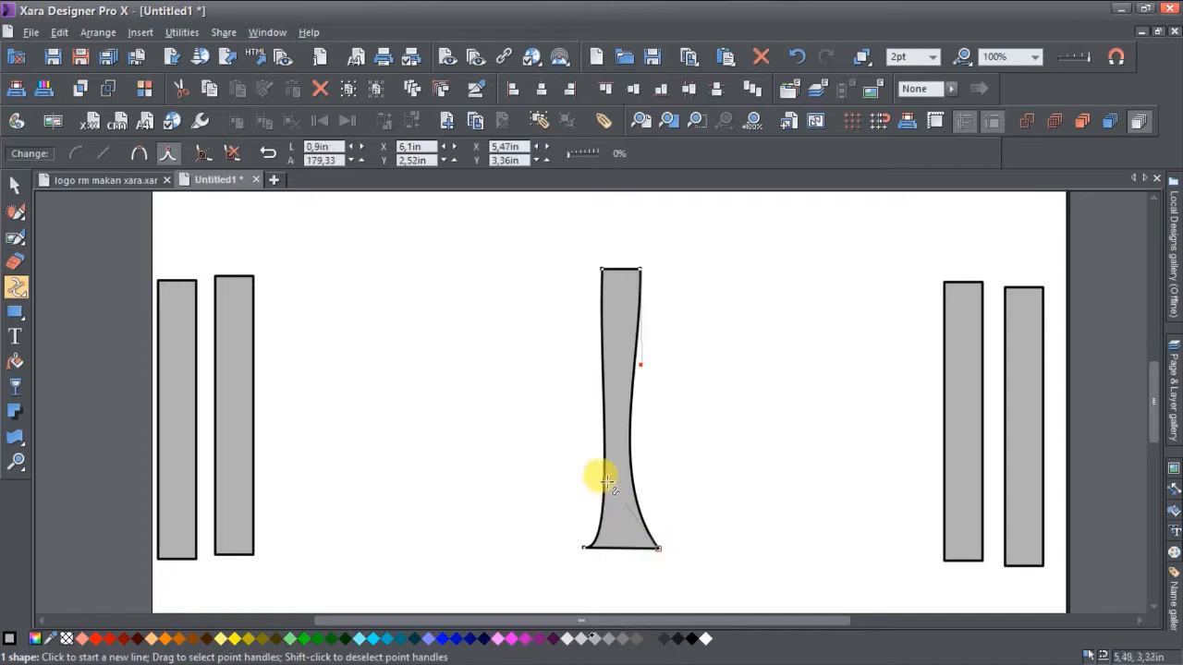
pyautogui.moveTo(601, 476); pyautogui.dragTo(618, 531)
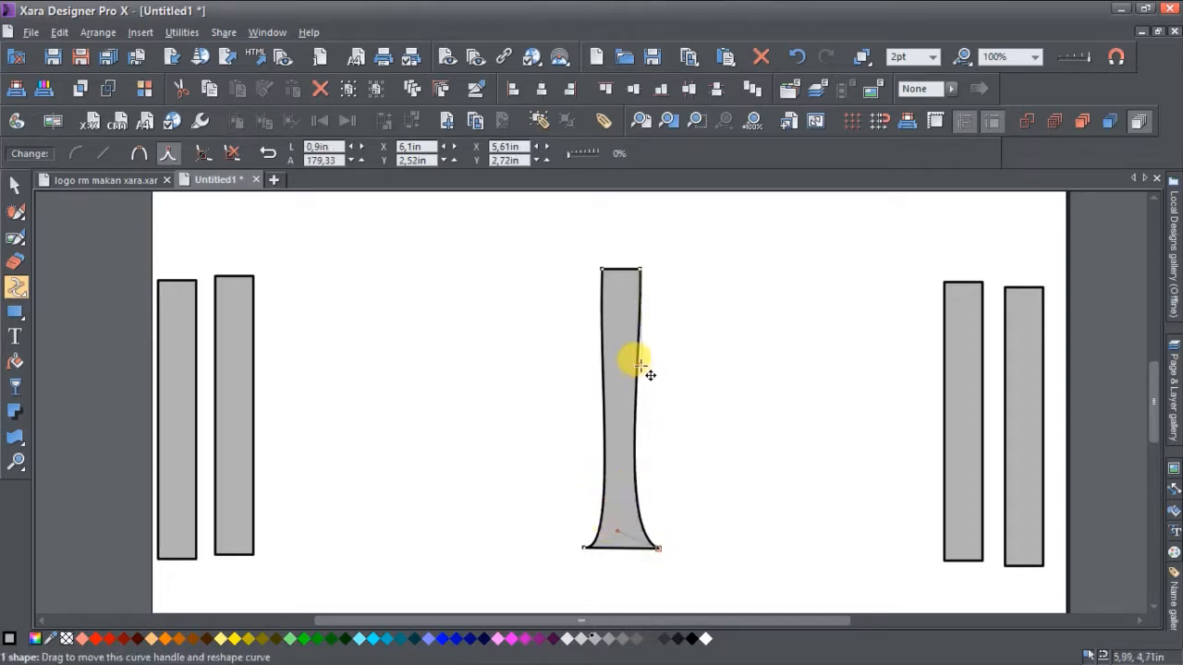
pyautogui.moveTo(647, 372)
pyautogui.mouseDown()
pyautogui.moveTo(640, 359)
pyautogui.moveTo(652, 372)
pyautogui.mouseUp()
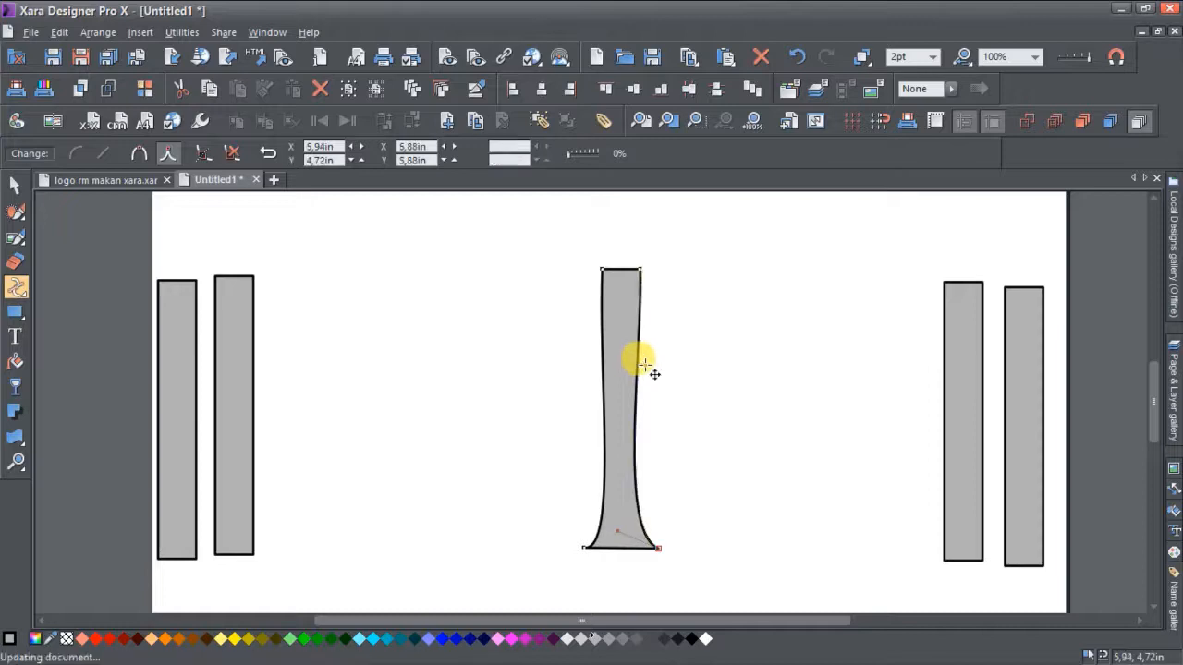
pyautogui.click(584, 547)
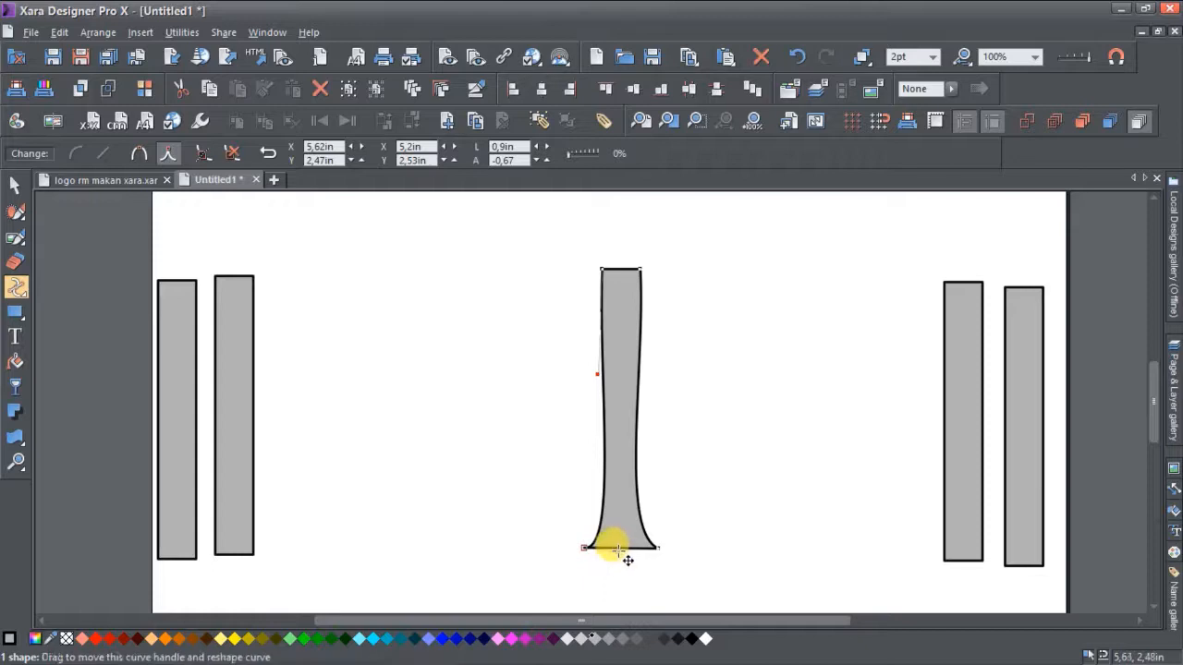
pyautogui.moveTo(616, 551); pyautogui.dragTo(622, 529)
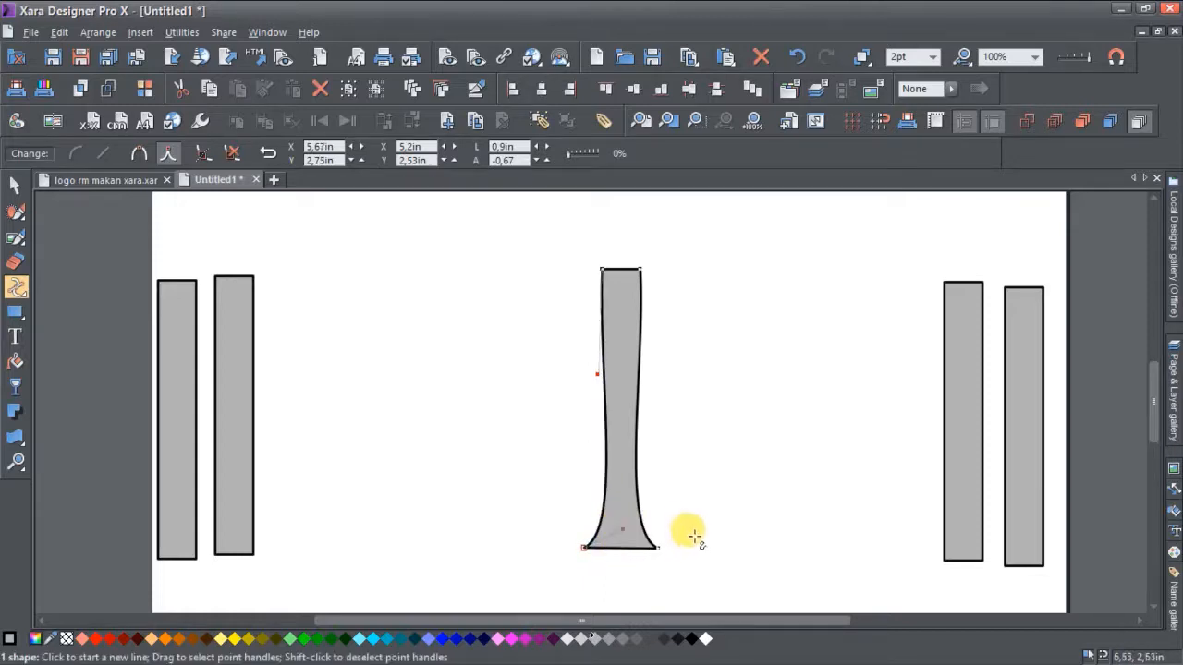
pyautogui.click(13, 187)
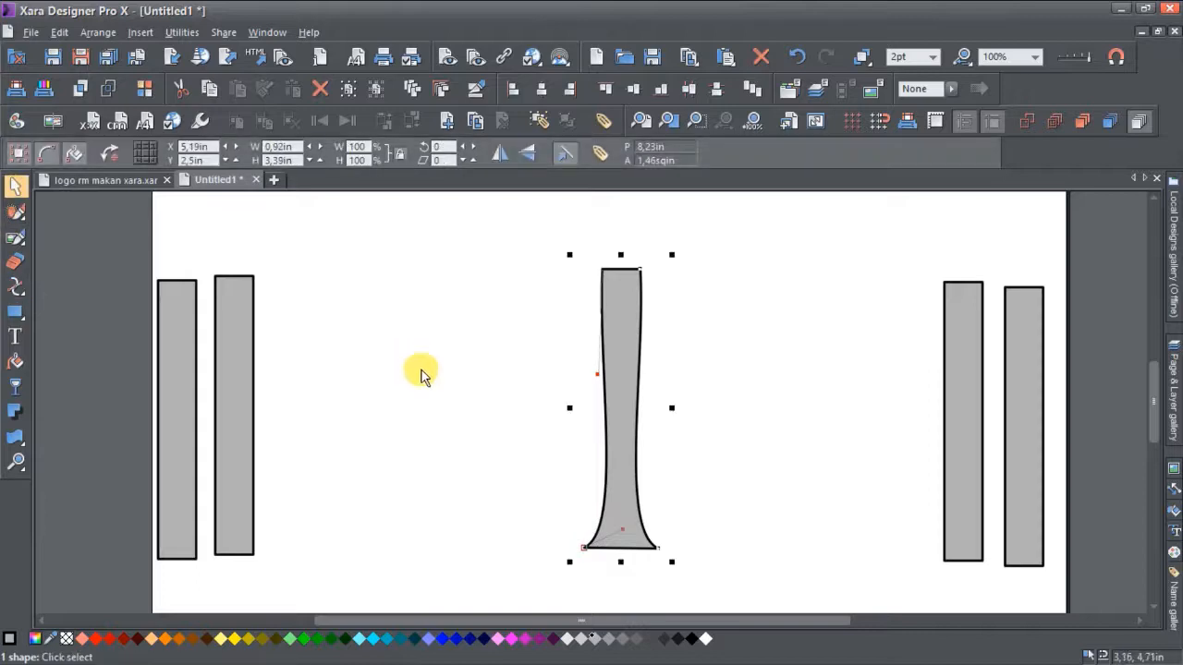
pyautogui.click(488, 432)
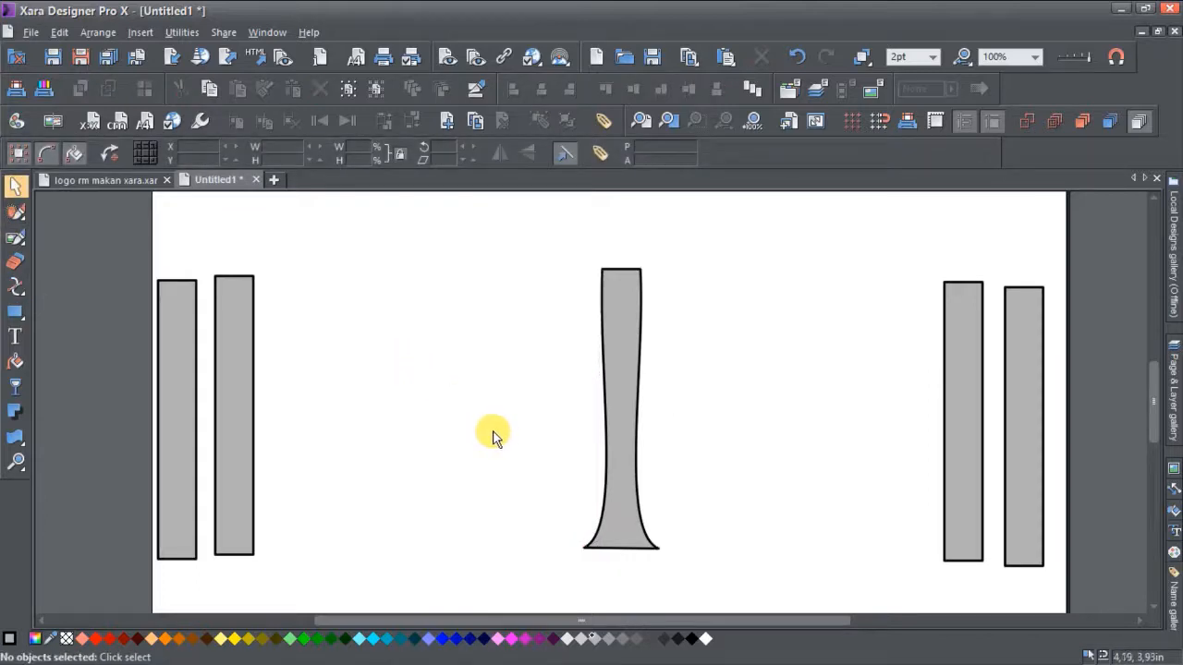
# Step: Rotate the inner left bar to a gentle upward slope, about 3.4 in wide and 1.23 in high, beside the column's upper left
pyautogui.moveTo(237, 434); pyautogui.dragTo(394, 431)
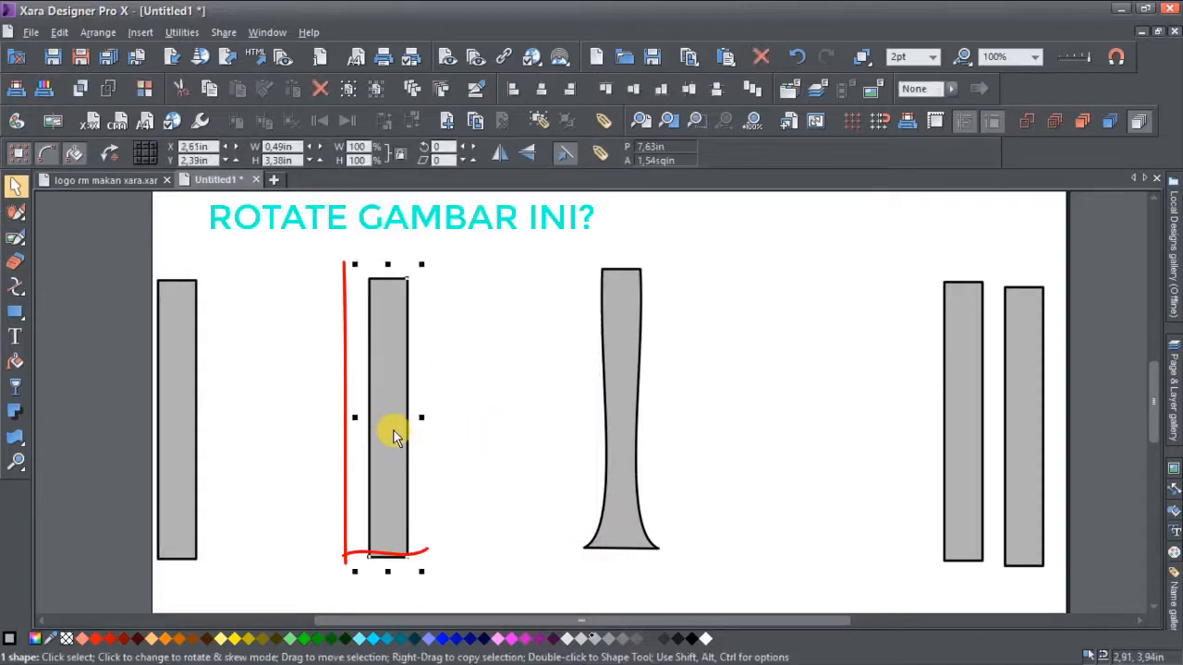
pyautogui.click(393, 430)
pyautogui.moveTo(436, 286); pyautogui.dragTo(506, 411)
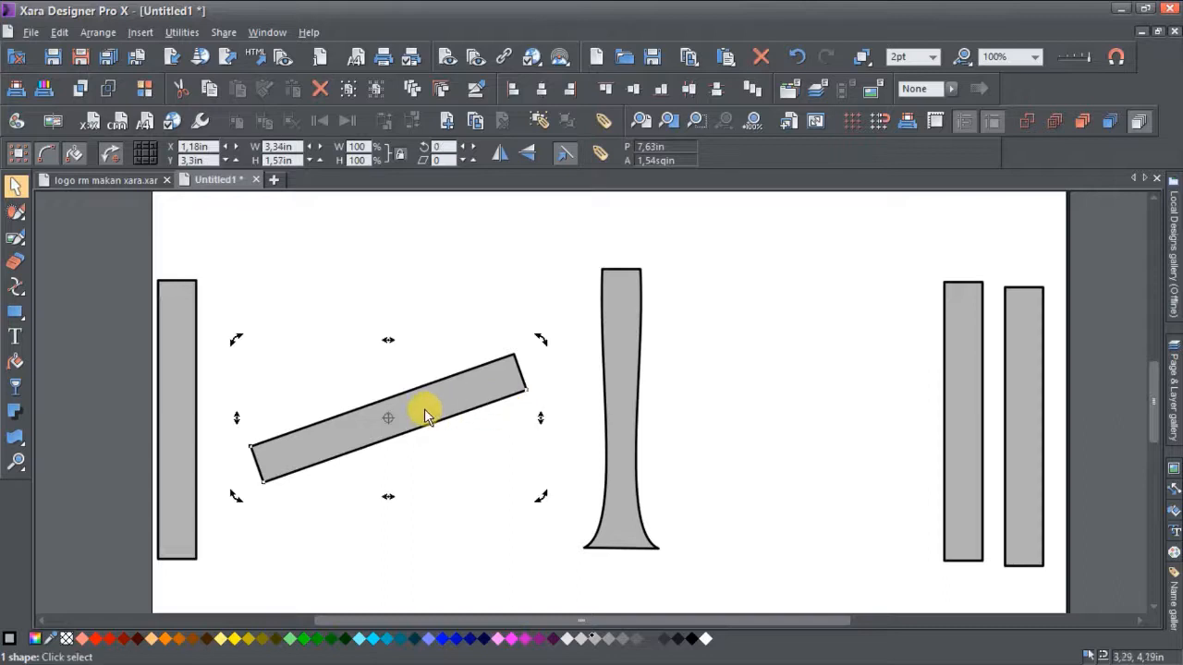
pyautogui.moveTo(422, 415); pyautogui.dragTo(483, 344)
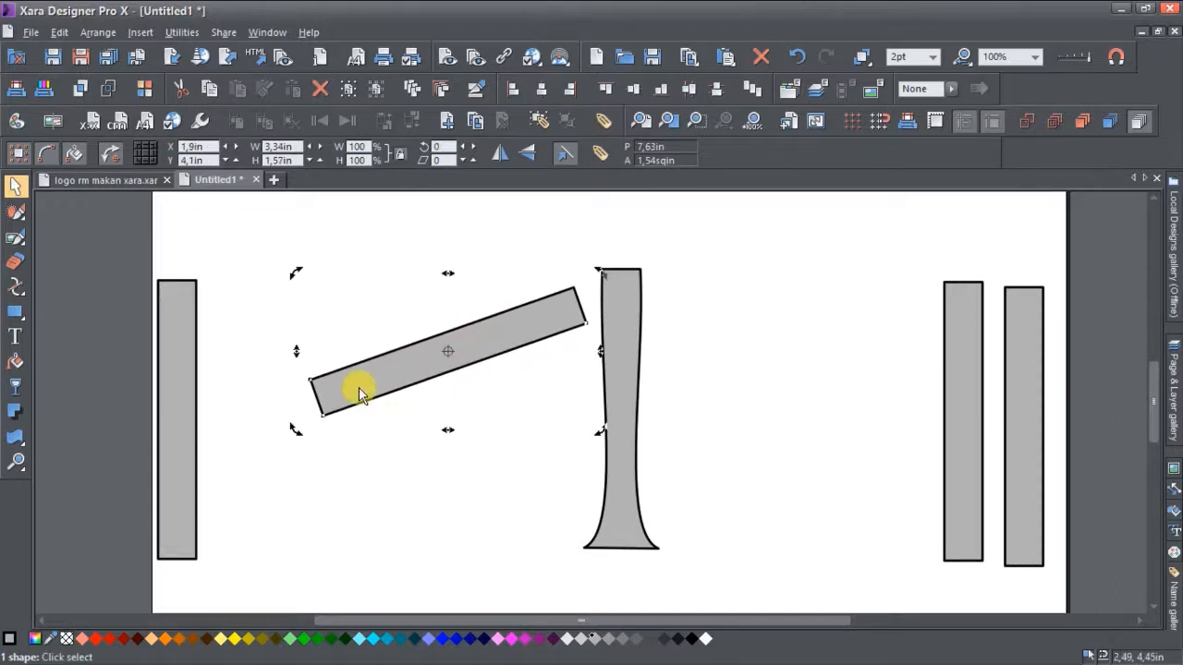
pyautogui.moveTo(296, 423)
pyautogui.mouseDown()
pyautogui.moveTo(286, 408)
pyautogui.moveTo(295, 412)
pyautogui.mouseUp()
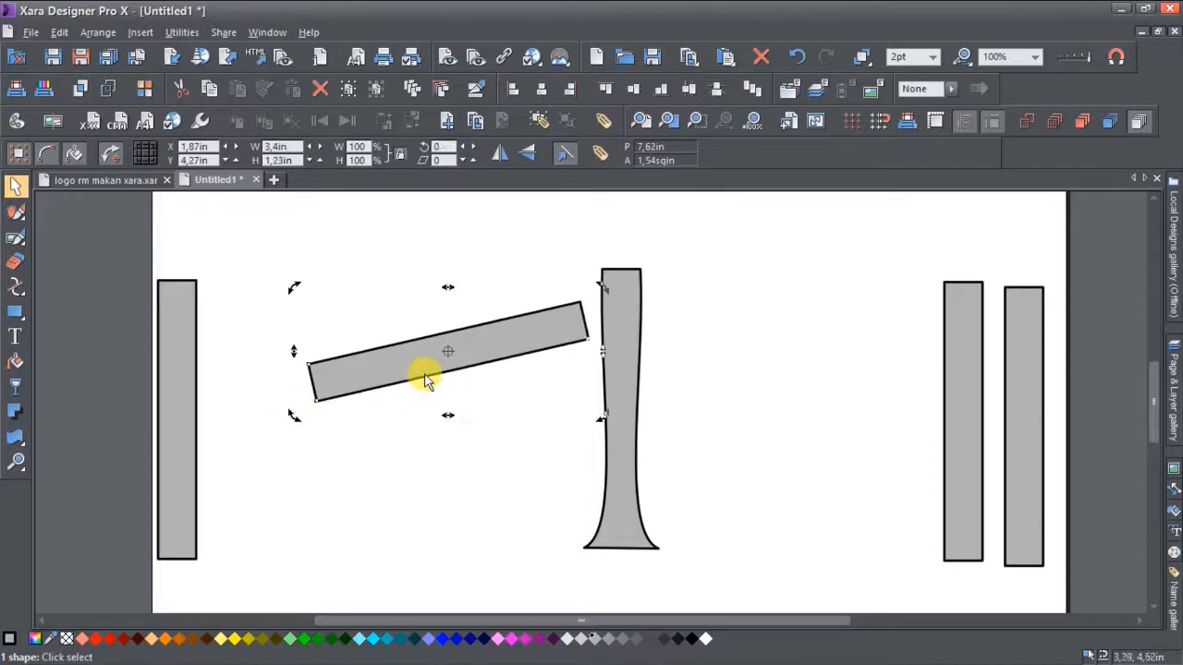
pyautogui.moveTo(422, 371); pyautogui.dragTo(427, 356)
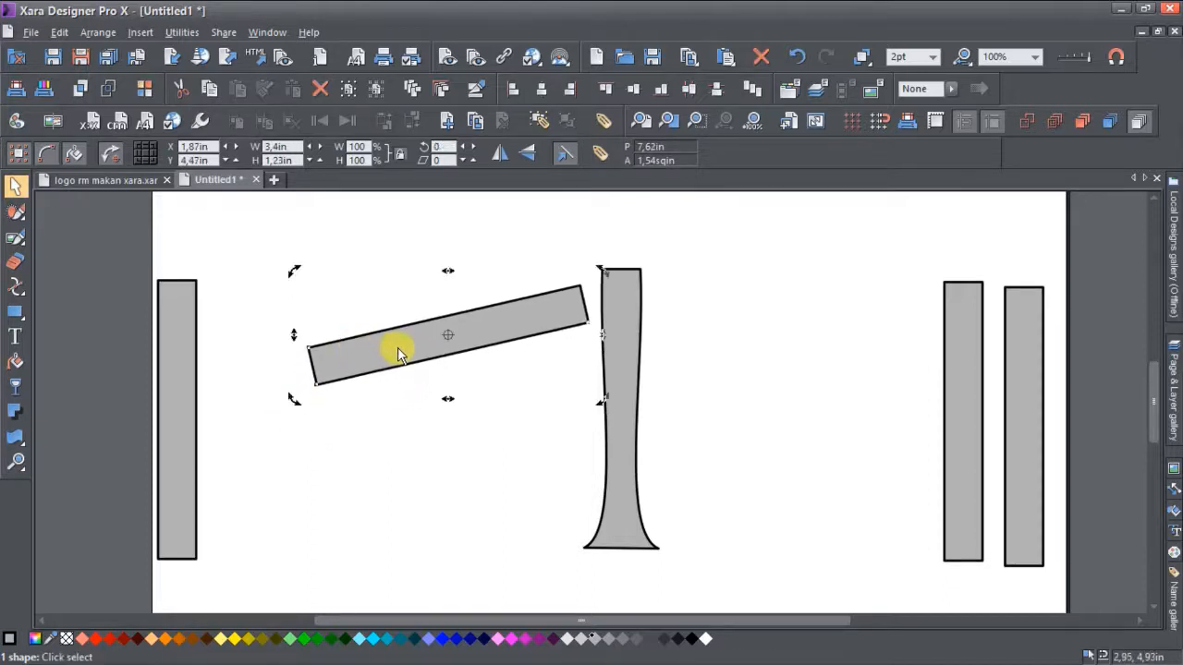
# Step: With the Shape tool, move the tilted bar's upper right corner directly above its lower right corner, making that end vertical
pyautogui.press('F4')
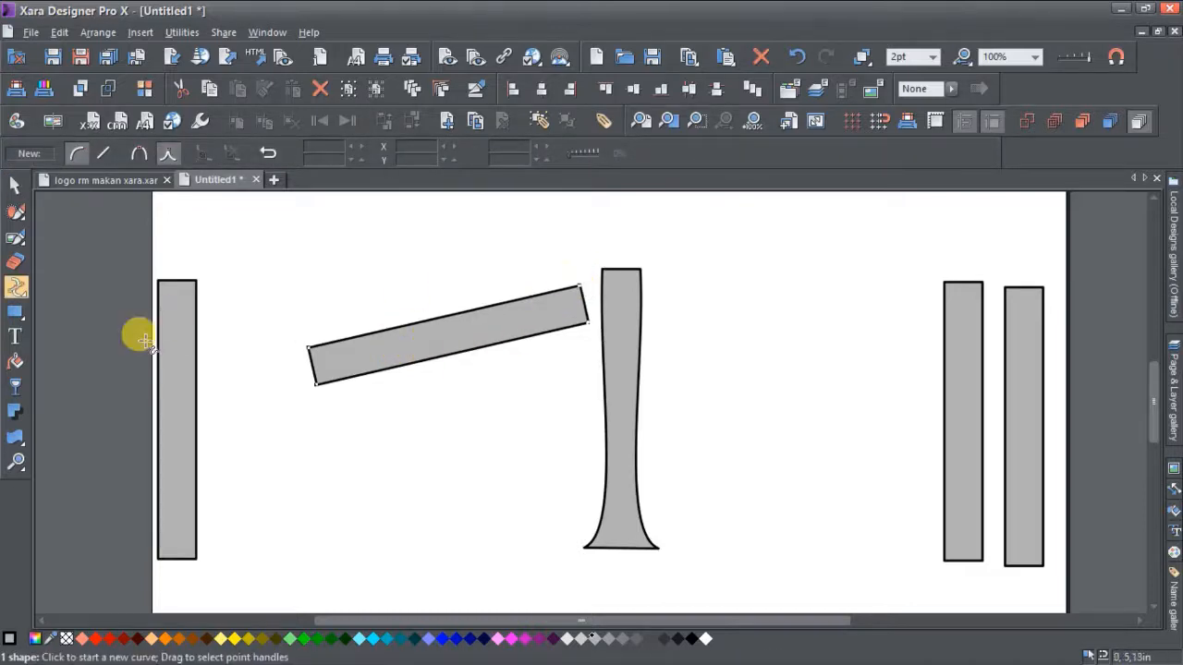
pyautogui.click(16, 459)
pyautogui.scroll(-1, 542, 397)
pyautogui.click(553, 399)
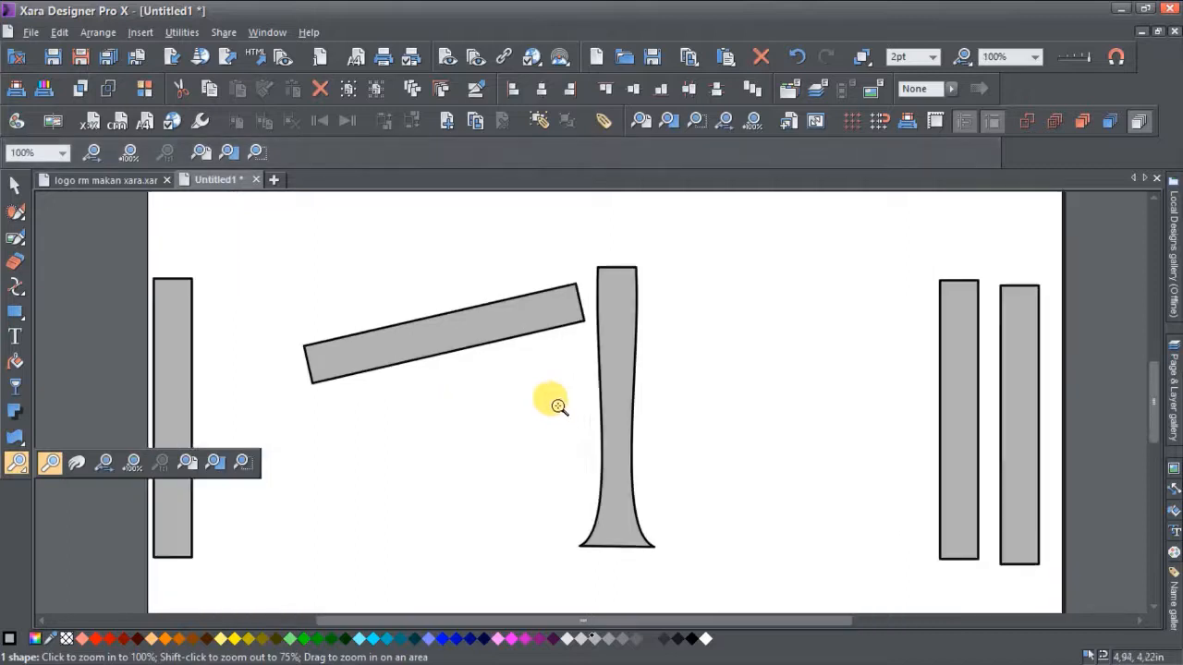
pyautogui.click(578, 414)
pyautogui.moveTo(612, 431); pyautogui.dragTo(627, 503)
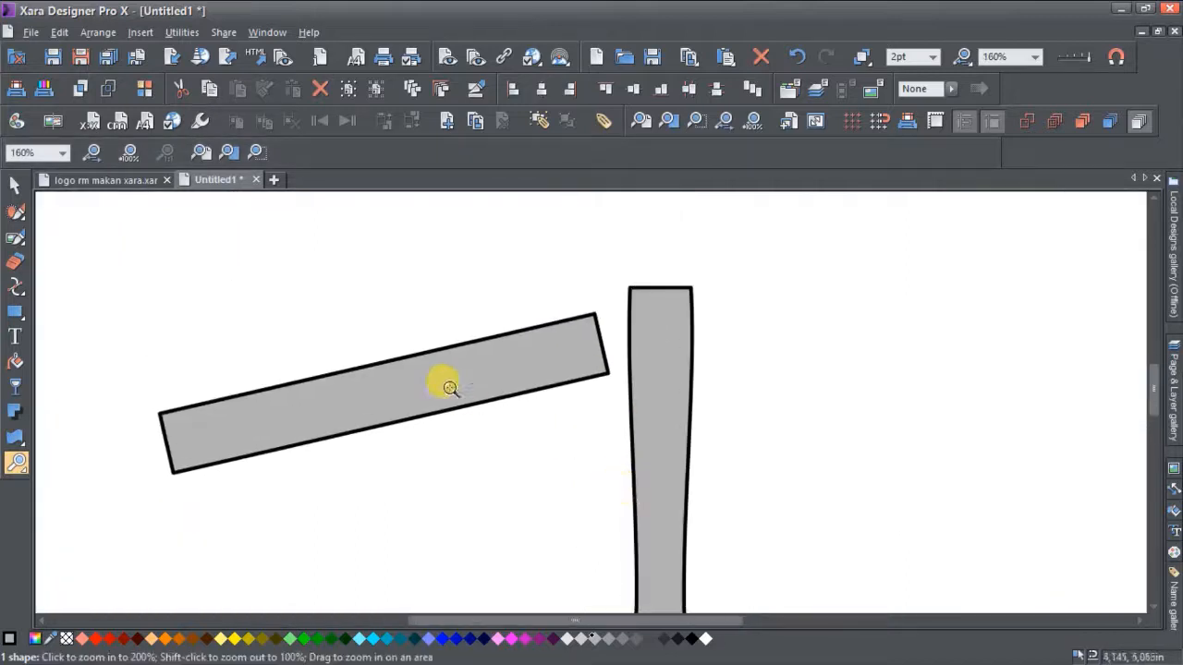
pyautogui.click(15, 185)
pyautogui.click(518, 378)
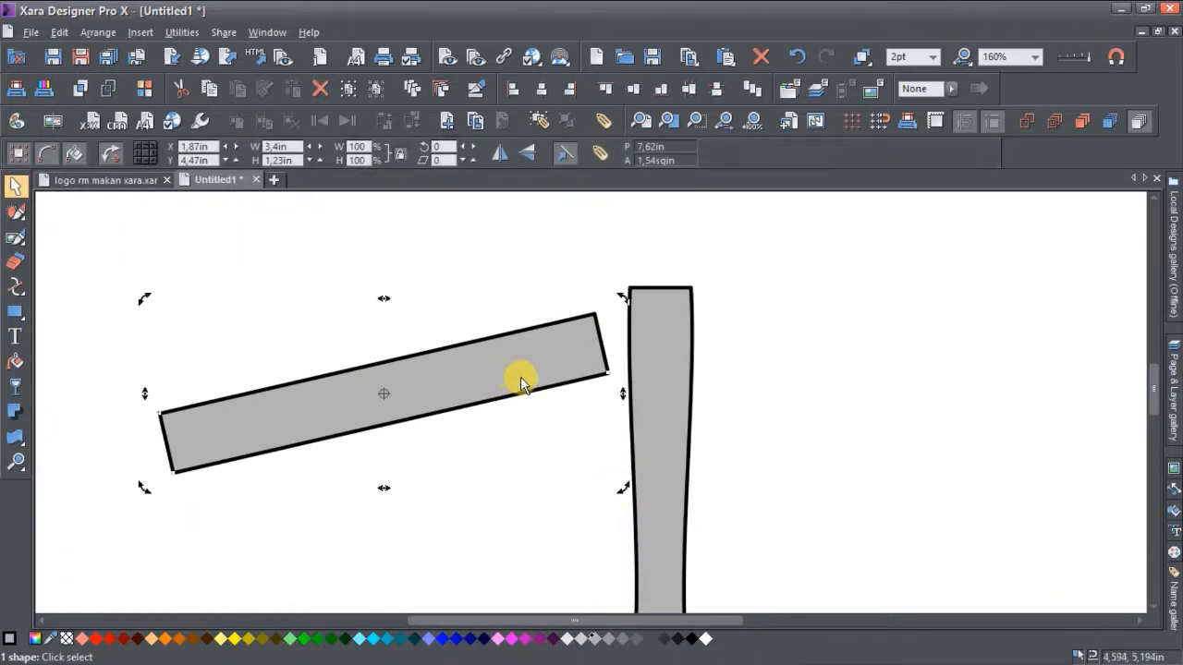
pyautogui.click(510, 373)
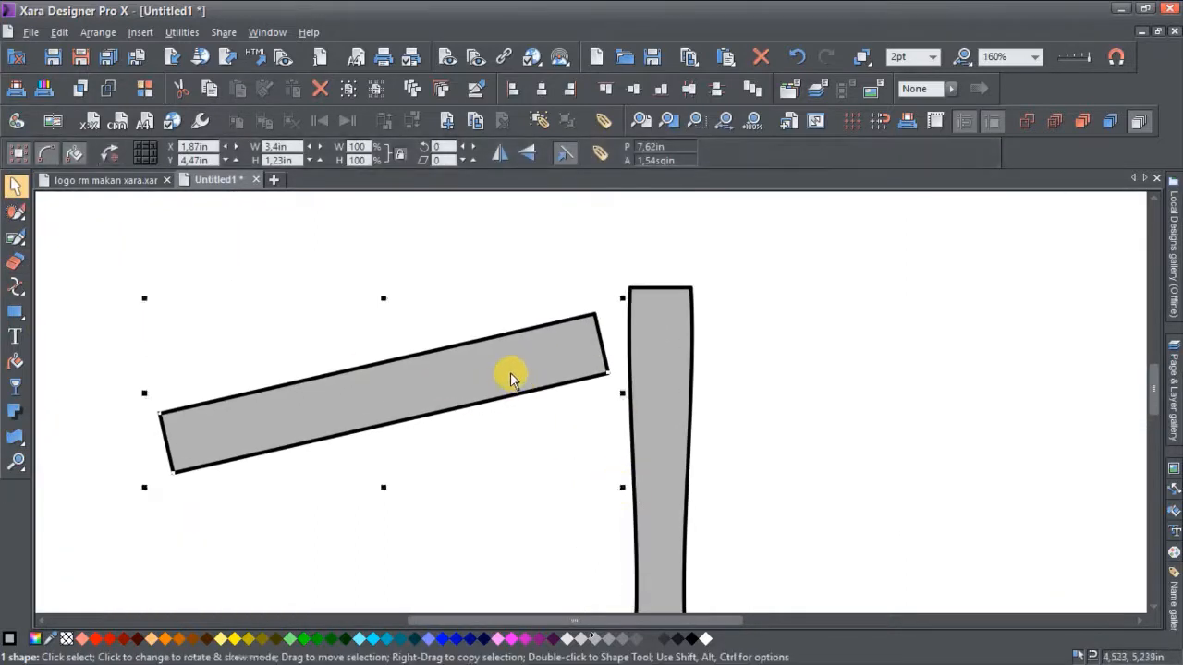
pyautogui.doubleClick(590, 312)
pyautogui.click(600, 311)
pyautogui.moveTo(607, 311); pyautogui.dragTo(607, 309)
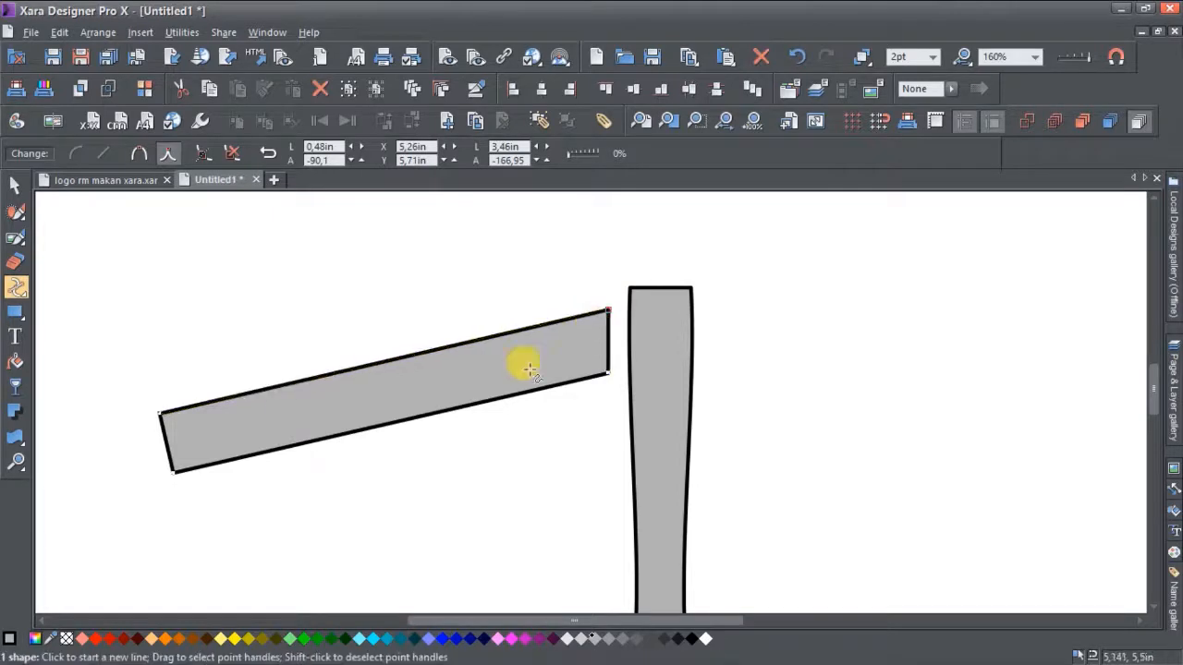
# Step: Slide the tilted bar's lower left corner inward along its bottom edge, curve the left end outward into a rounded tip, and deselect the bar
pyautogui.click(174, 475)
pyautogui.moveTo(267, 457); pyautogui.dragTo(234, 449)
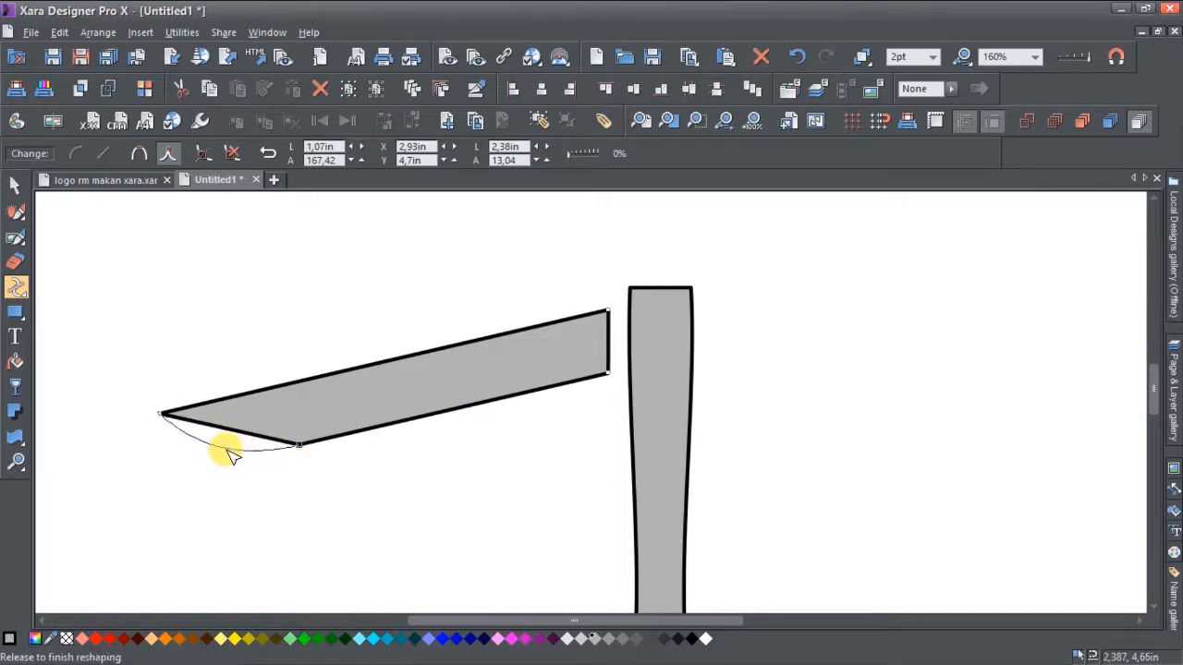
pyautogui.moveTo(230, 453); pyautogui.dragTo(231, 455)
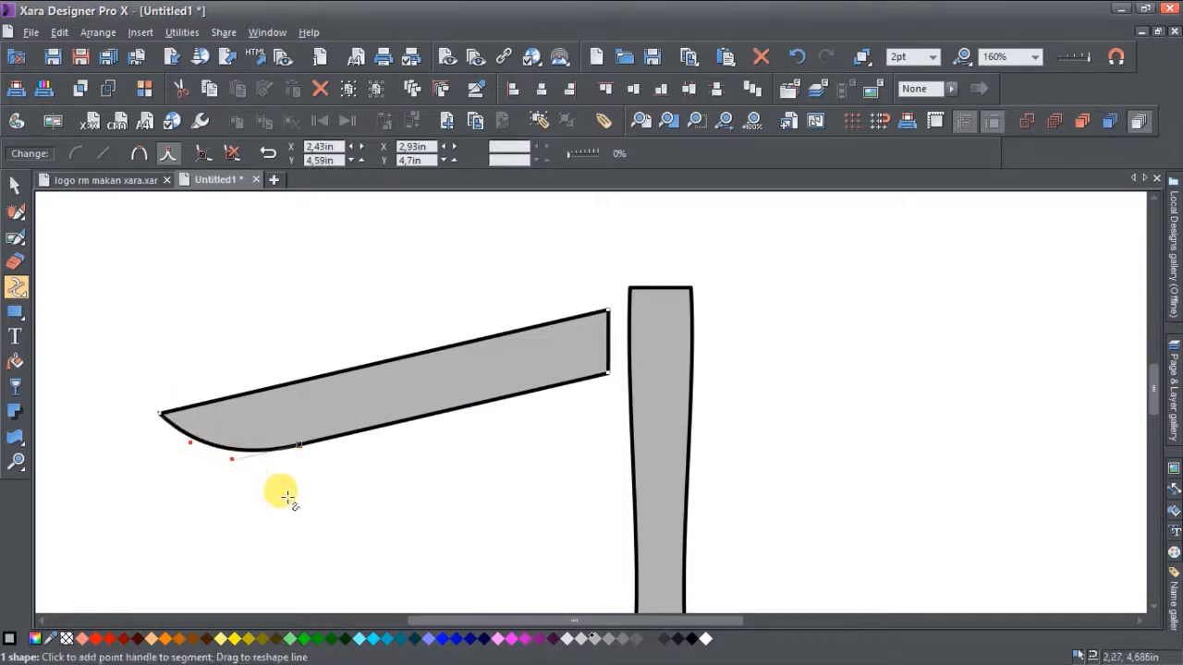
pyautogui.scroll(2, 335, 510)
pyautogui.scroll(-3, 344, 514)
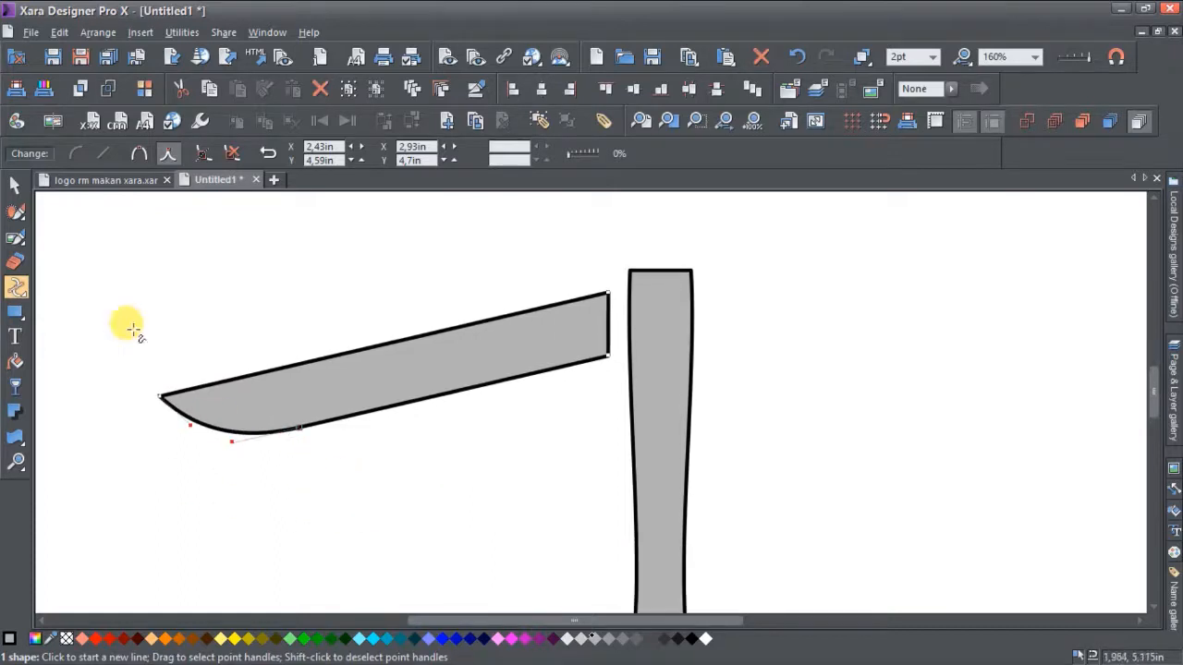
pyautogui.click(13, 183)
pyautogui.click(851, 491)
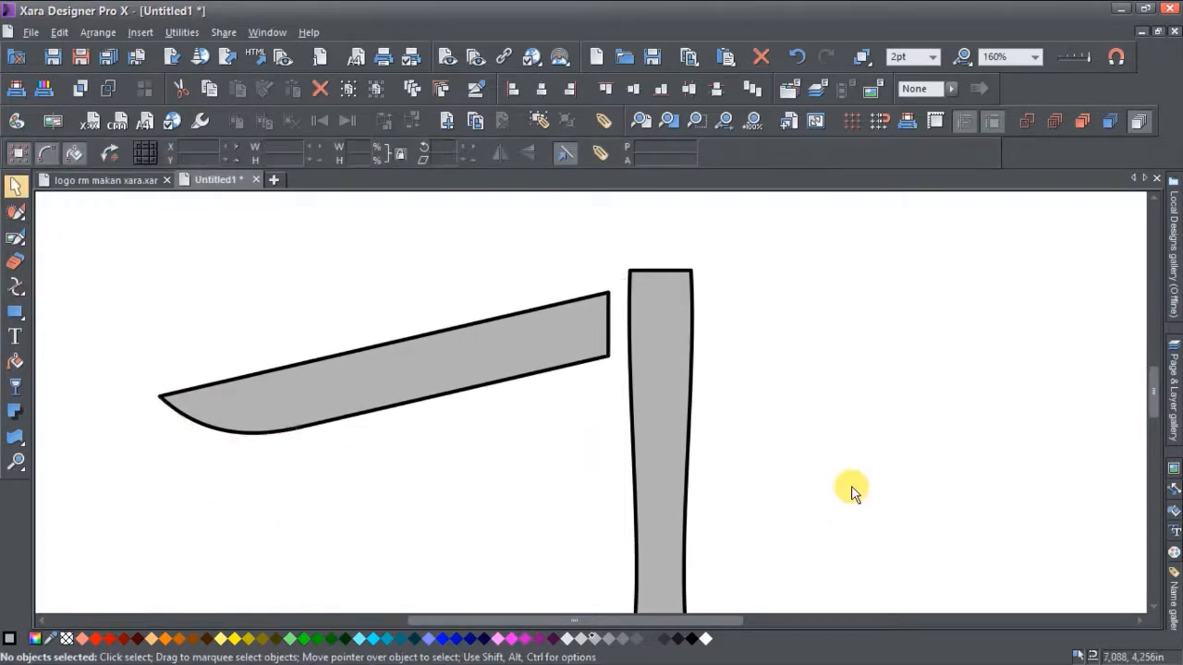
# Step: Duplicate the tilted bar and place the copy directly below the original at X 1.87 in, Y 3.86 in, leaving a gap between them
pyautogui.hscroll(6, 699, 475)
pyautogui.hscroll(-7, 601, 540)
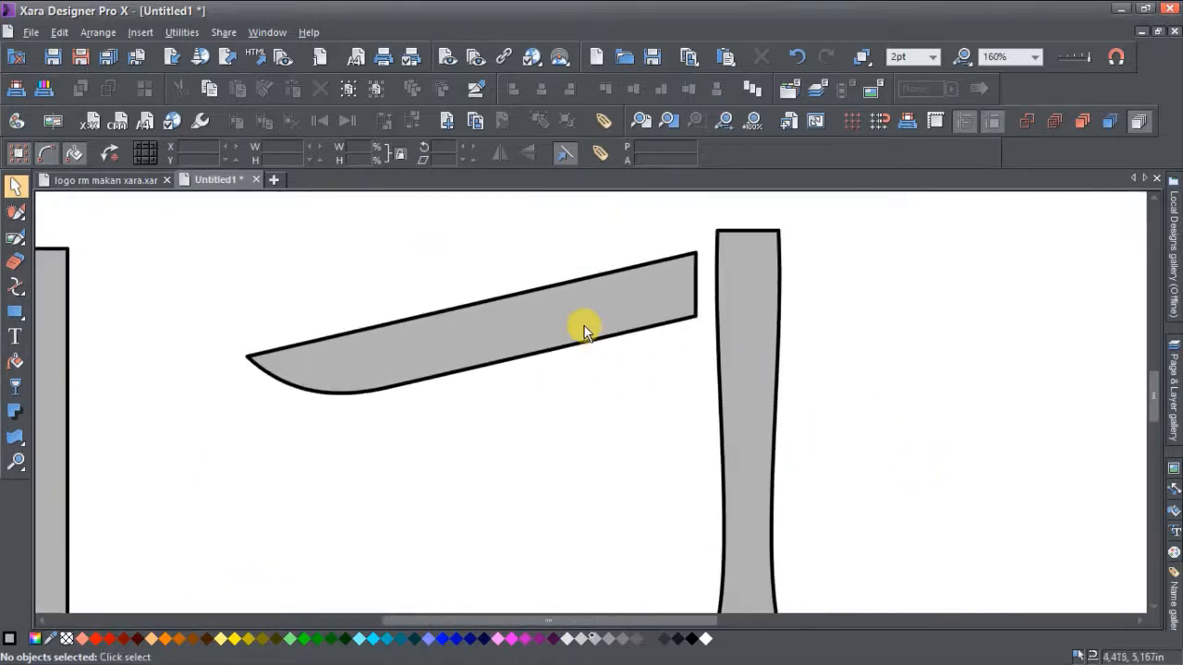
pyautogui.click(584, 331)
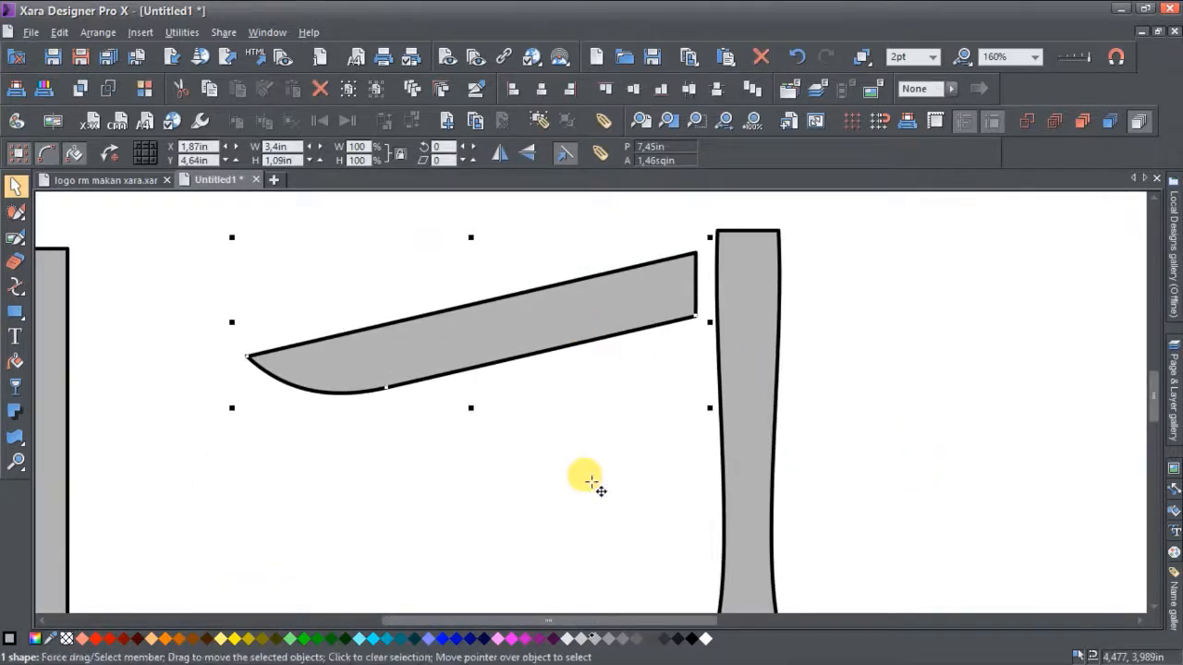
pyautogui.hotkey('ctrl', 'd')
pyautogui.moveTo(567, 386); pyautogui.dragTo(547, 330)
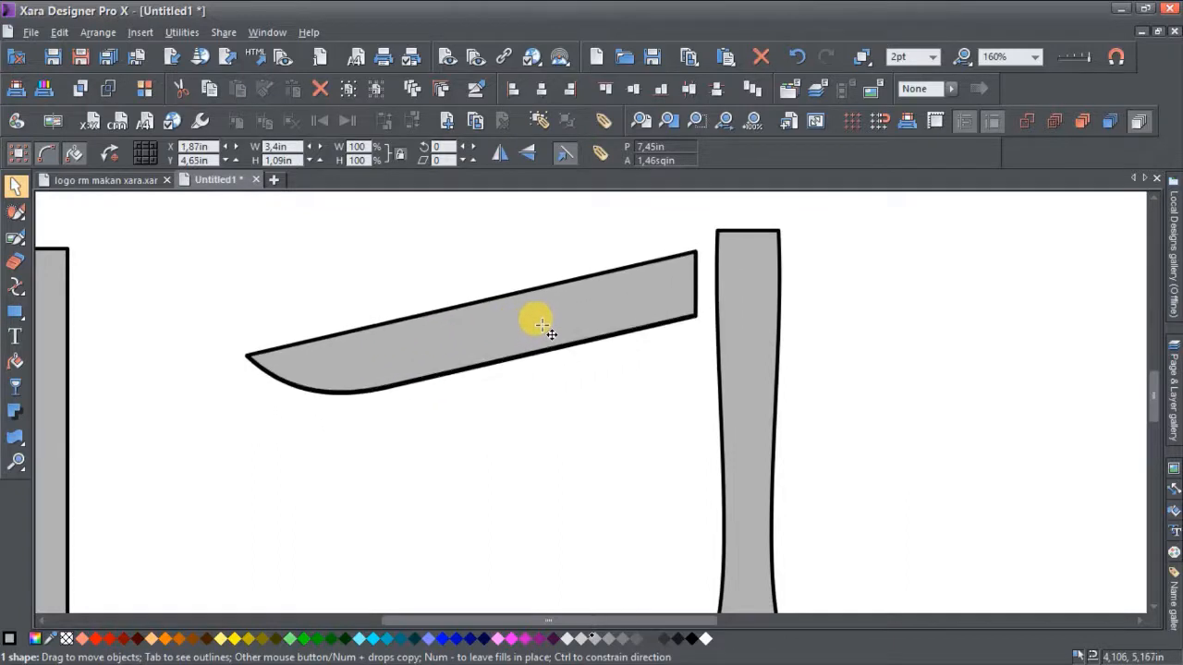
pyautogui.press('Down')
pyautogui.press('Right')
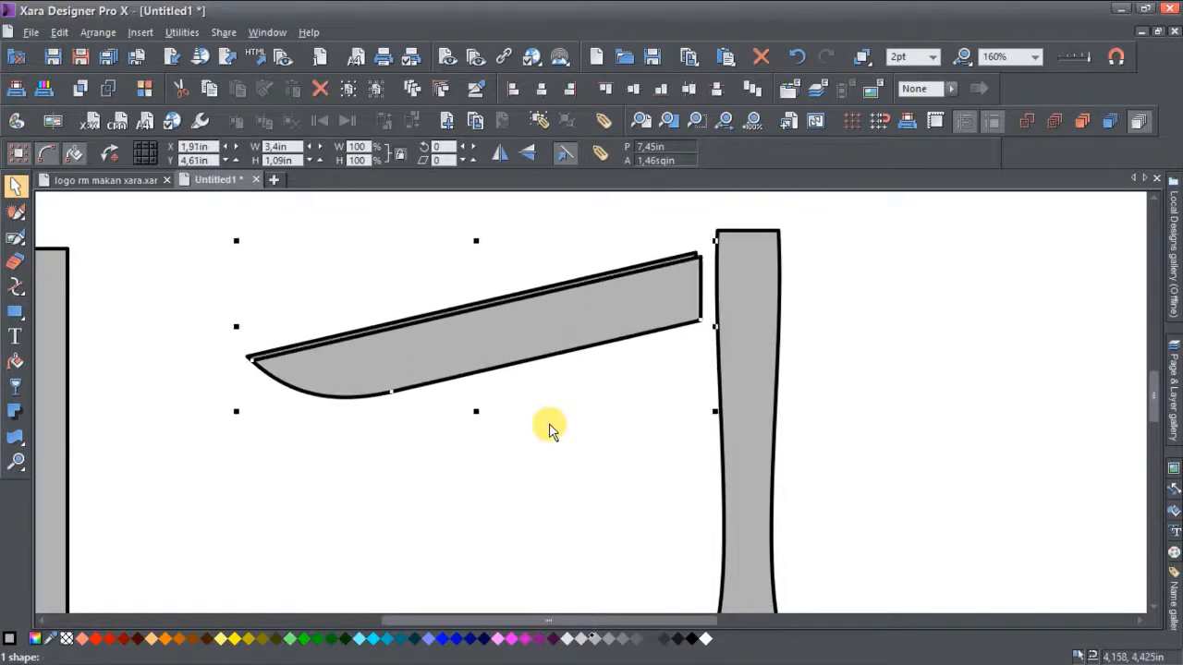
pyautogui.press('Left')
pyautogui.press('Down')
pyautogui.press('Down')
pyautogui.press('Down')
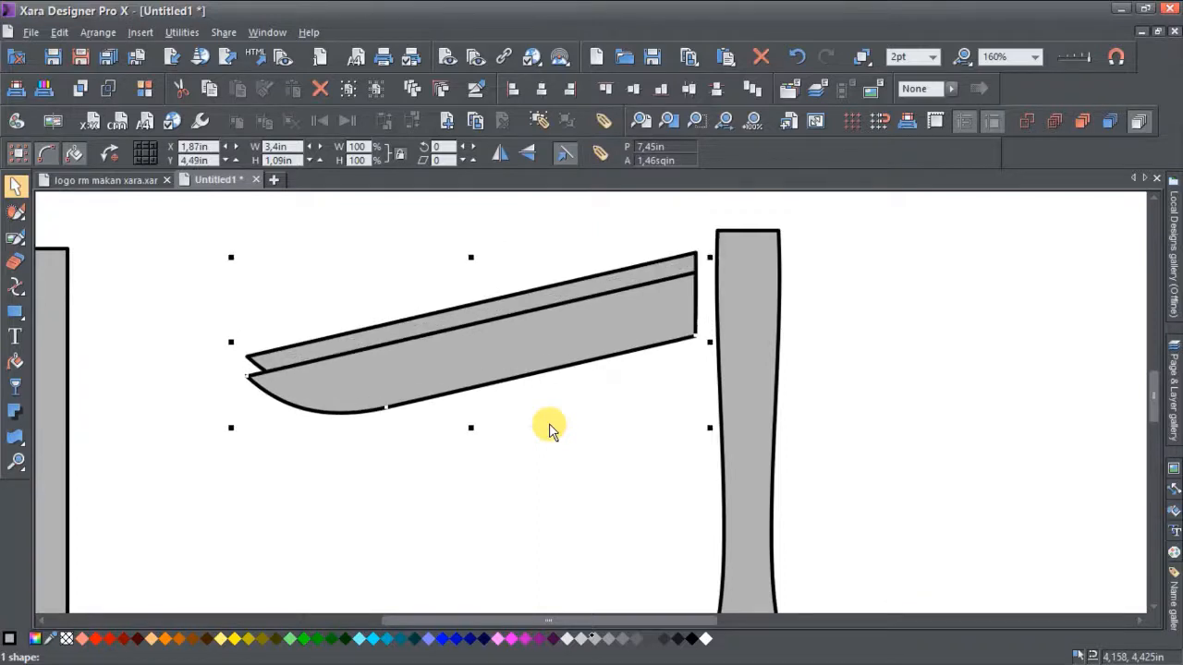
pyautogui.press('Down')
pyautogui.press('Down')
pyautogui.press('Down')
pyautogui.press('Down')
pyautogui.press('Down')
pyautogui.press('Down')
pyautogui.press('Down')
pyautogui.press('Down')
pyautogui.press('Down')
pyautogui.press('Down')
pyautogui.press('Down')
pyautogui.press('Down')
pyautogui.press('Down')
pyautogui.press('Down')
pyautogui.press('Down')
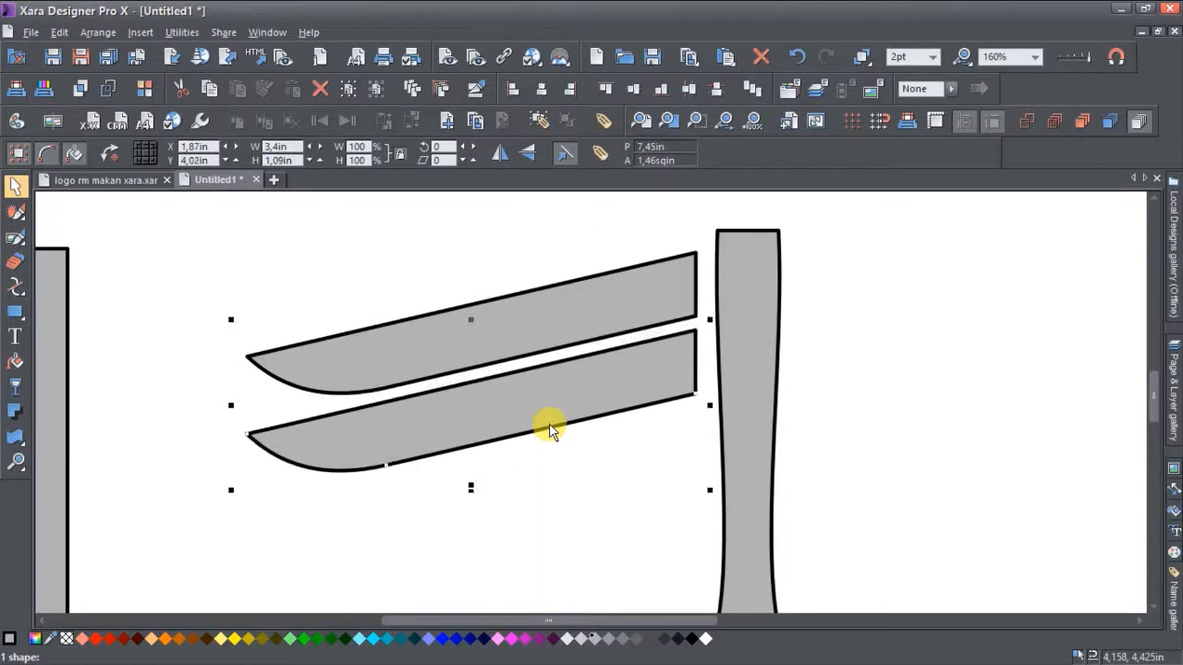
pyautogui.press('Down')
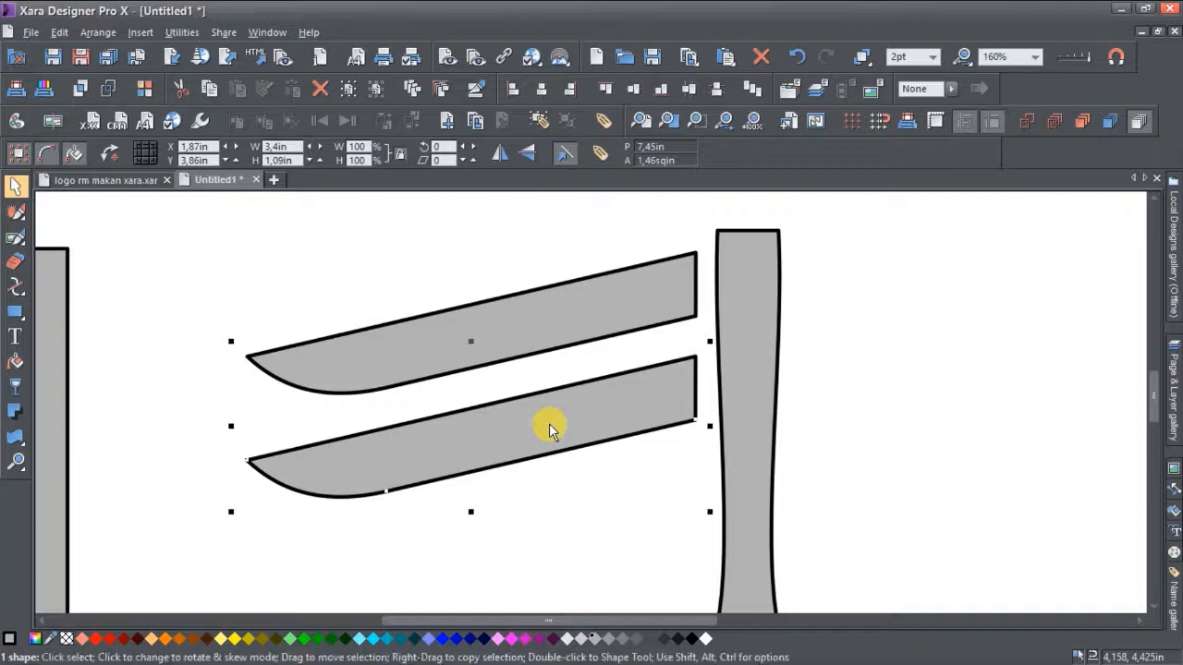
pyautogui.click(594, 541)
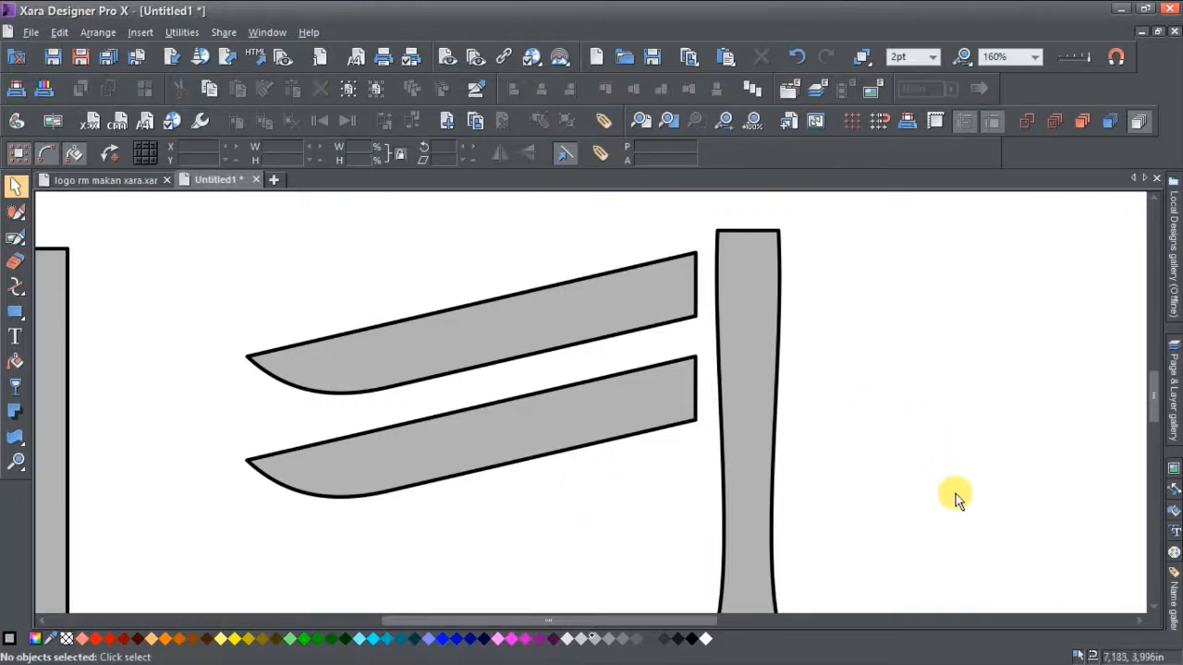
# Step: Move the plain vertical bar from the far left beside the column's flared base and reduce it to a small block about 0.51 in wide
pyautogui.scroll(-3, 956, 498)
pyautogui.hscroll(2, 905, 409)
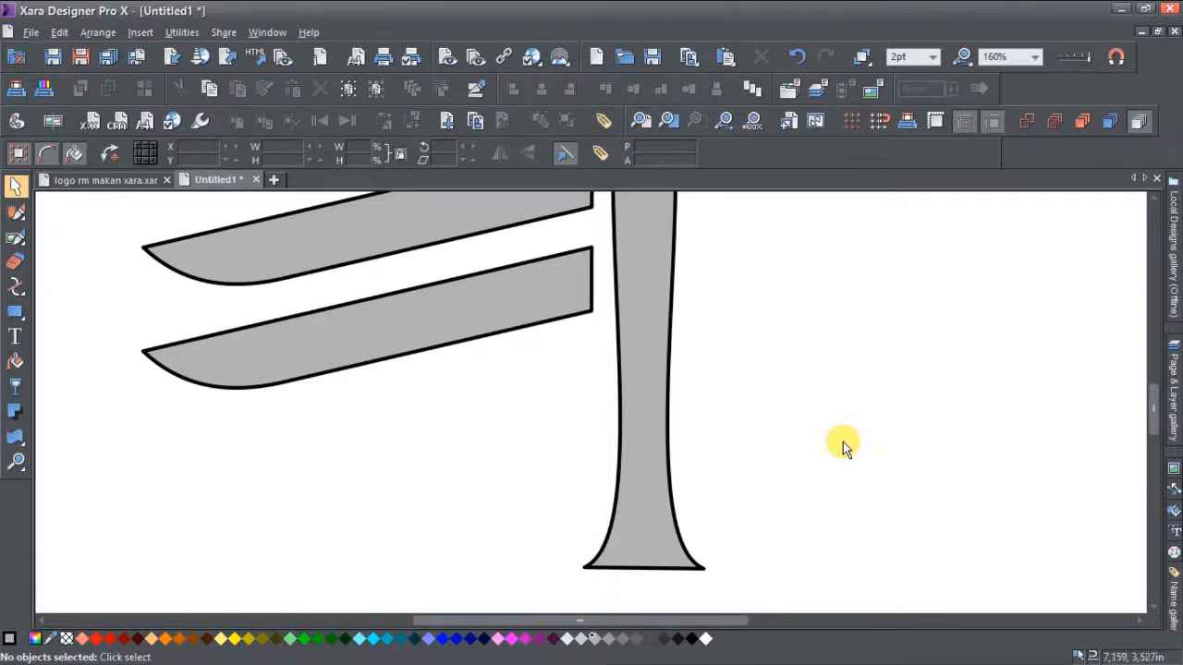
pyautogui.moveTo(537, 494); pyautogui.dragTo(713, 490)
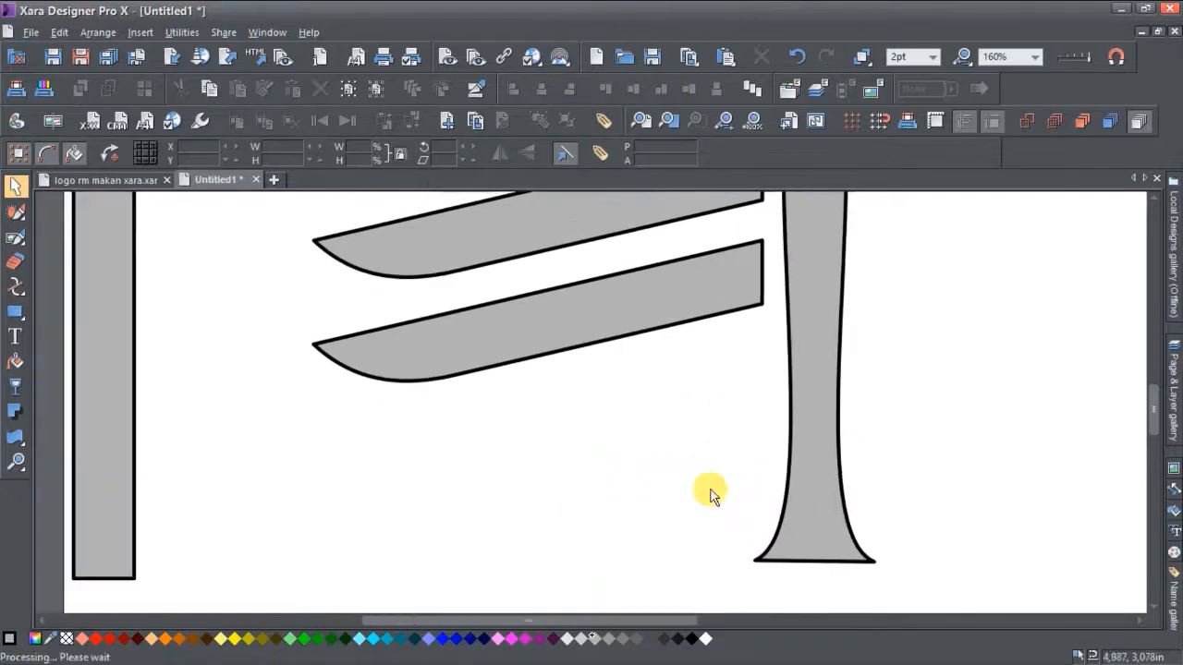
pyautogui.moveTo(118, 416); pyautogui.dragTo(610, 478)
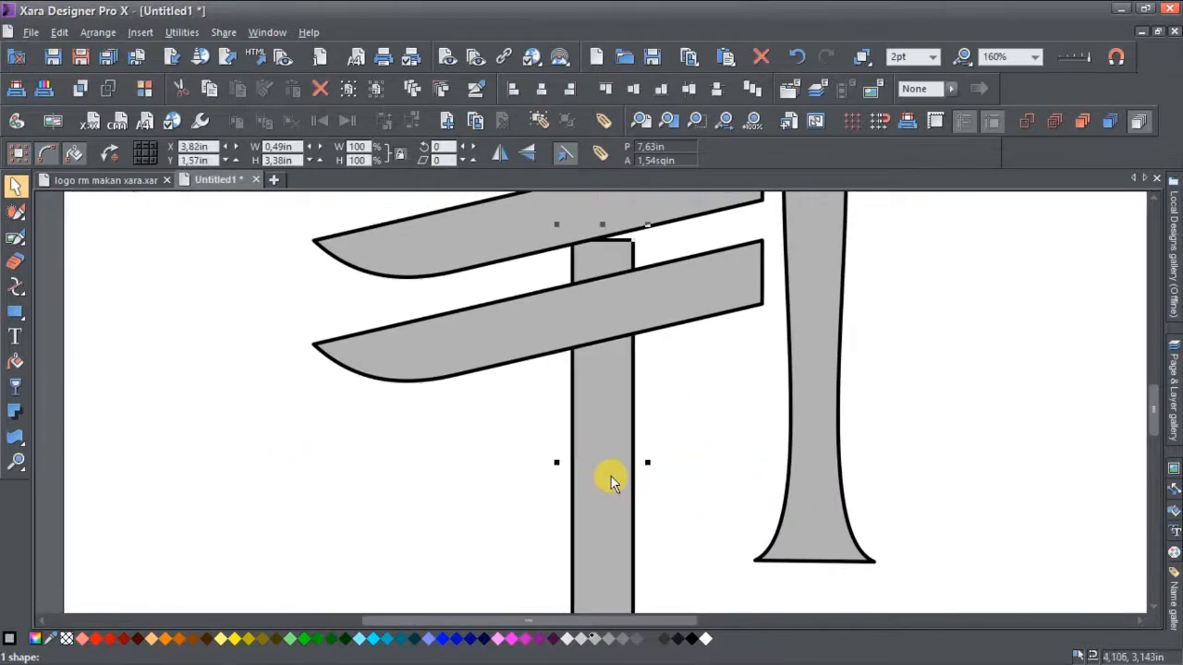
pyautogui.click(604, 361)
pyautogui.moveTo(605, 256); pyautogui.dragTo(670, 478)
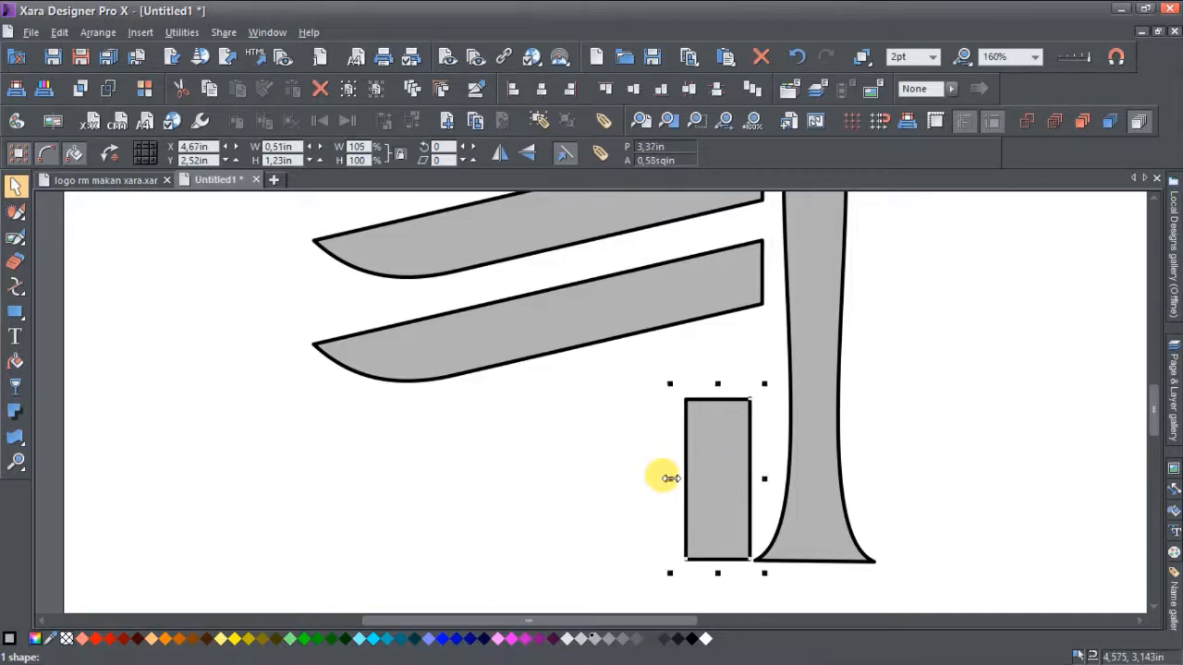
pyautogui.moveTo(716, 384); pyautogui.dragTo(713, 499)
pyautogui.moveTo(715, 429); pyautogui.dragTo(720, 525)
# Step: Duplicate both tilted bars, mirror the copies horizontally at about 3.38 in wide, and place them against the originals' right ends
pyautogui.moveTo(260, 224)
pyautogui.mouseDown()
pyautogui.moveTo(741, 249)
pyautogui.moveTo(762, 270)
pyautogui.moveTo(782, 391)
pyautogui.moveTo(776, 505)
pyautogui.mouseUp()
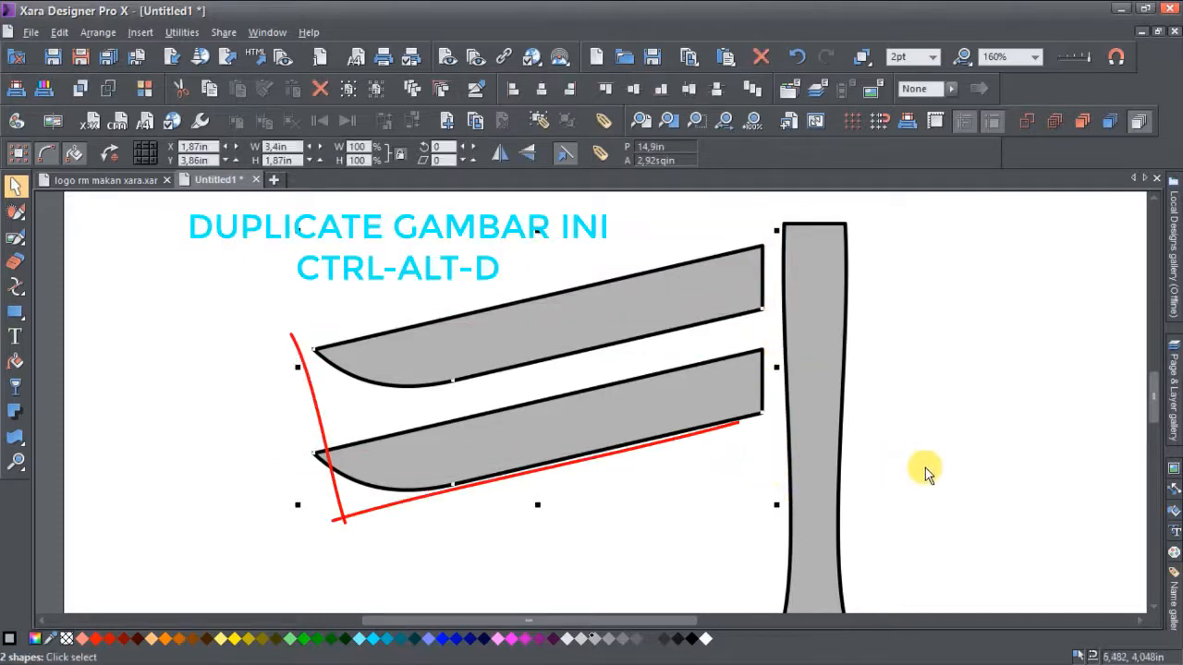
pyautogui.hotkey('ctrl', 'alt', 'd')
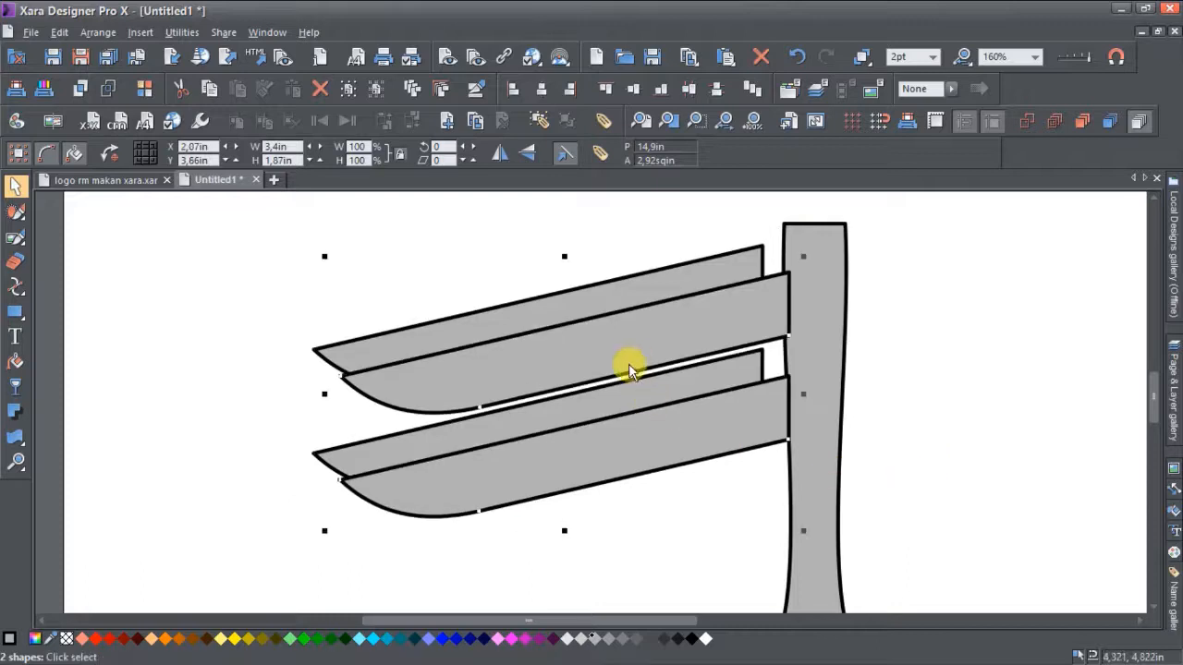
pyautogui.moveTo(328, 393); pyautogui.dragTo(1144, 435)
pyautogui.moveTo(850, 370); pyautogui.dragTo(443, 432)
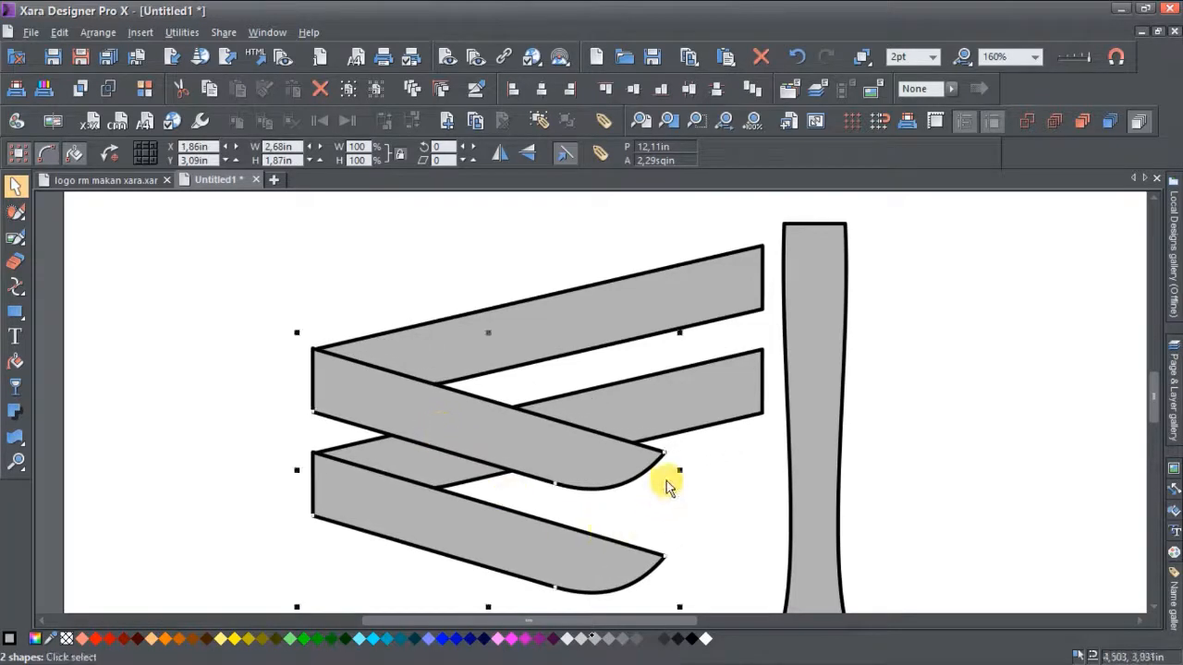
pyautogui.moveTo(679, 470); pyautogui.dragTo(766, 475)
pyautogui.moveTo(520, 454); pyautogui.dragTo(947, 337)
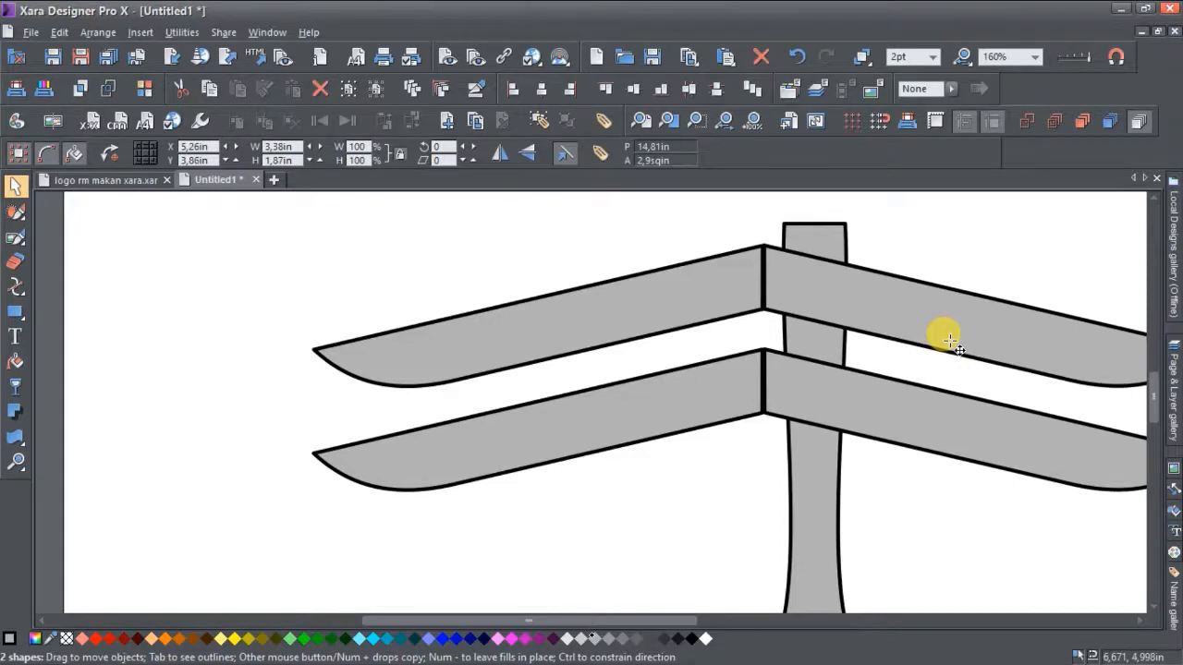
# Step: Move the mirrored pair of bars horizontally to X 6.05 in, just clear of the column's right side, and deselect them
pyautogui.hscroll(5, 1071, 572)
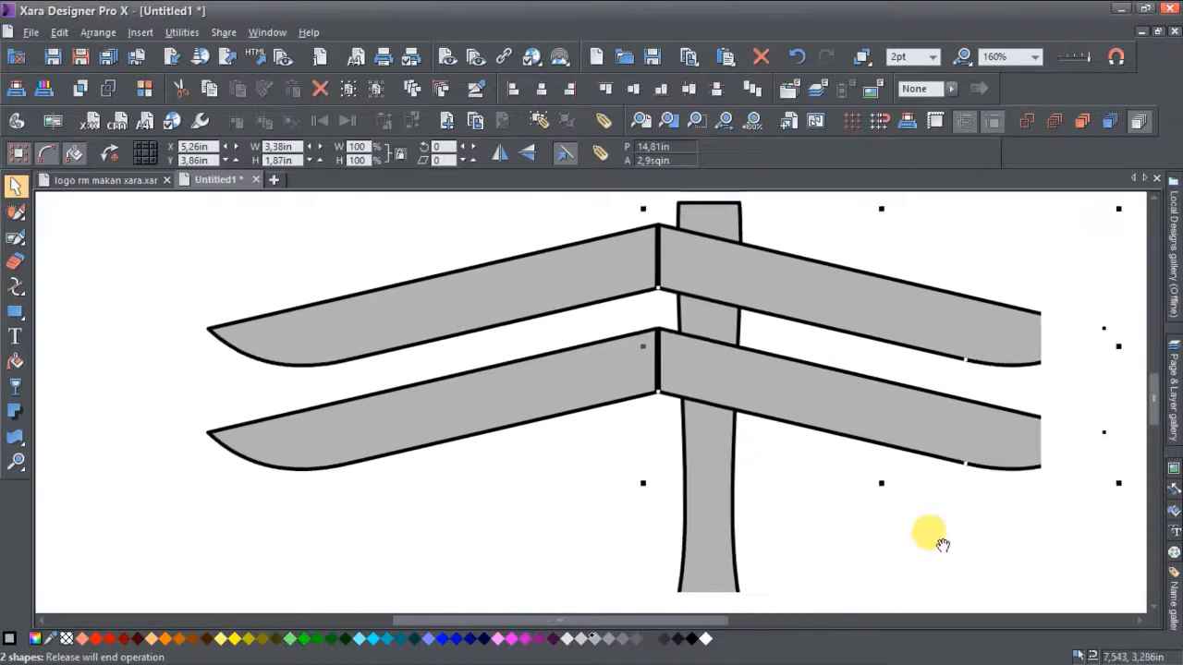
pyautogui.hscroll(1, 987, 575)
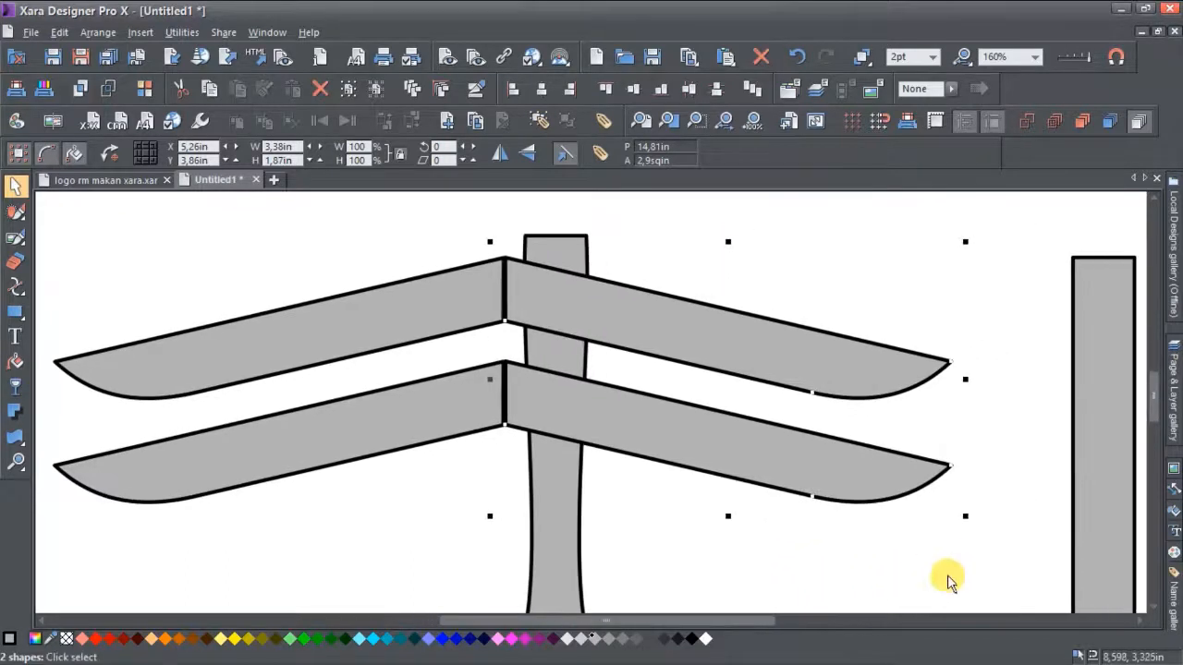
pyautogui.press('Right')
pyautogui.press('Right')
pyautogui.press('Right')
pyautogui.press('Right')
pyautogui.press('Right')
pyautogui.press('Right')
pyautogui.press('Right')
pyautogui.press('Right')
pyautogui.press('Right')
pyautogui.press('Right')
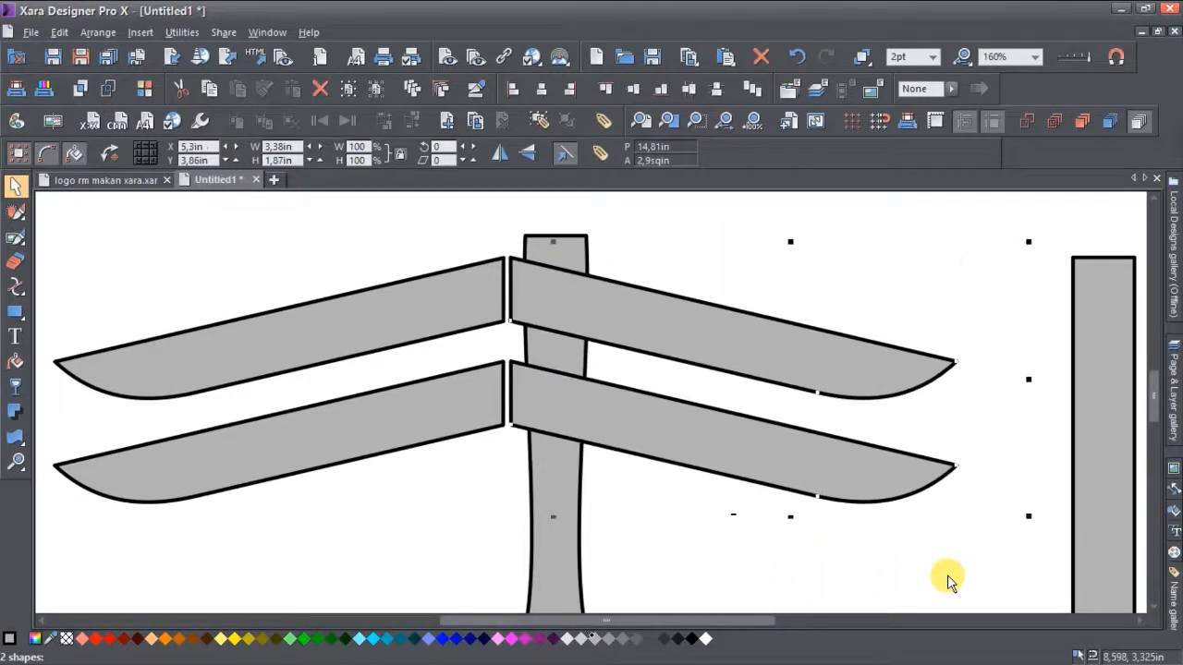
pyautogui.press('Right')
pyautogui.press('Right')
pyautogui.press('Right')
pyautogui.press('Right')
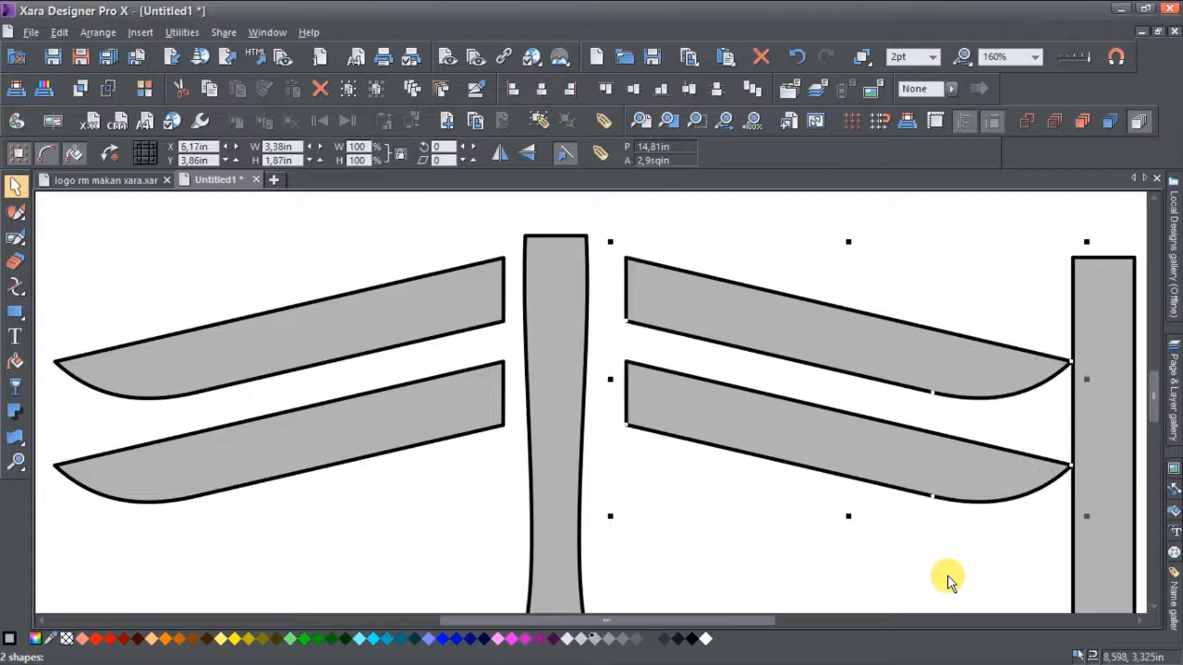
pyautogui.press('Left')
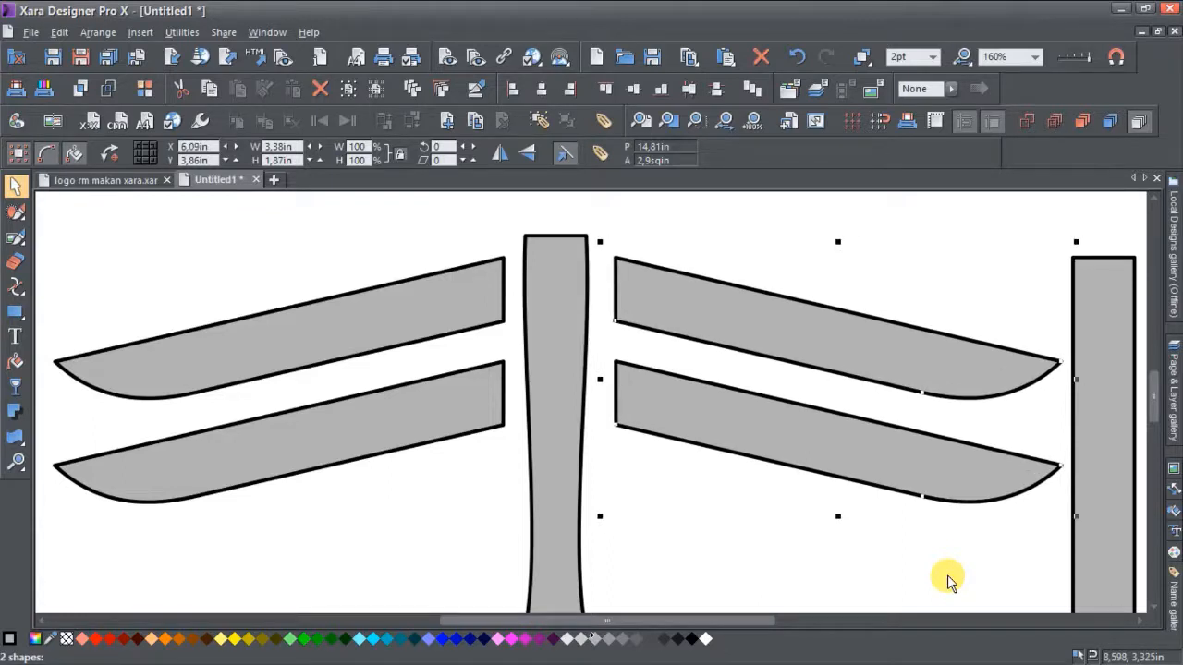
pyautogui.press('Left')
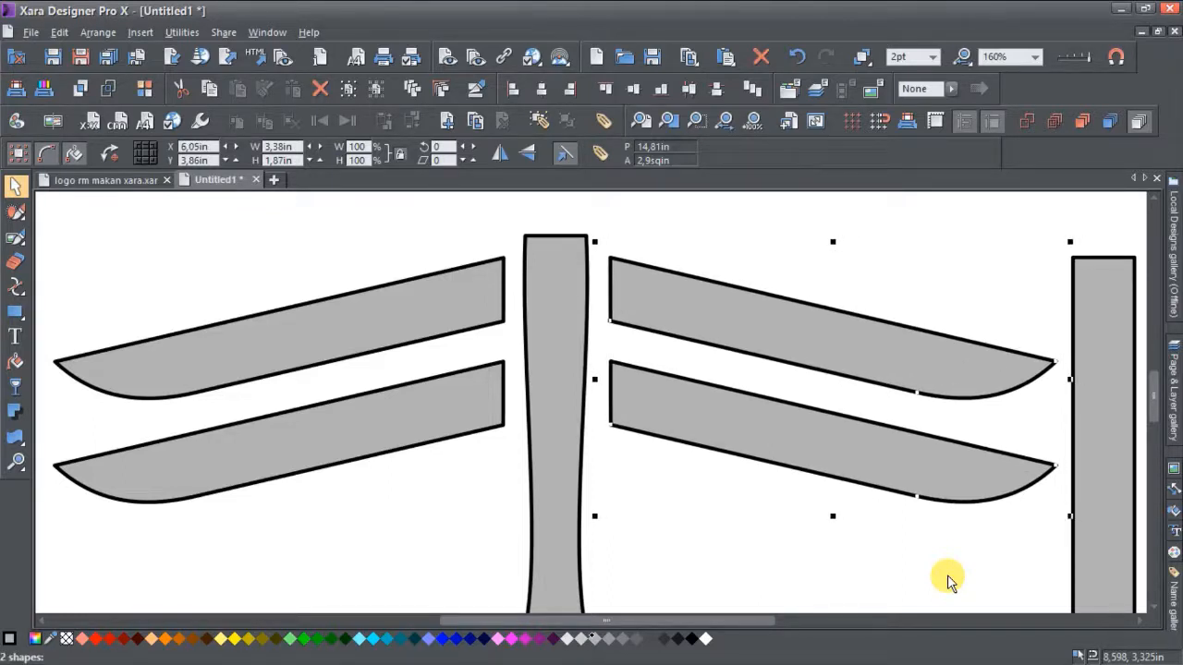
pyautogui.press('Escape')
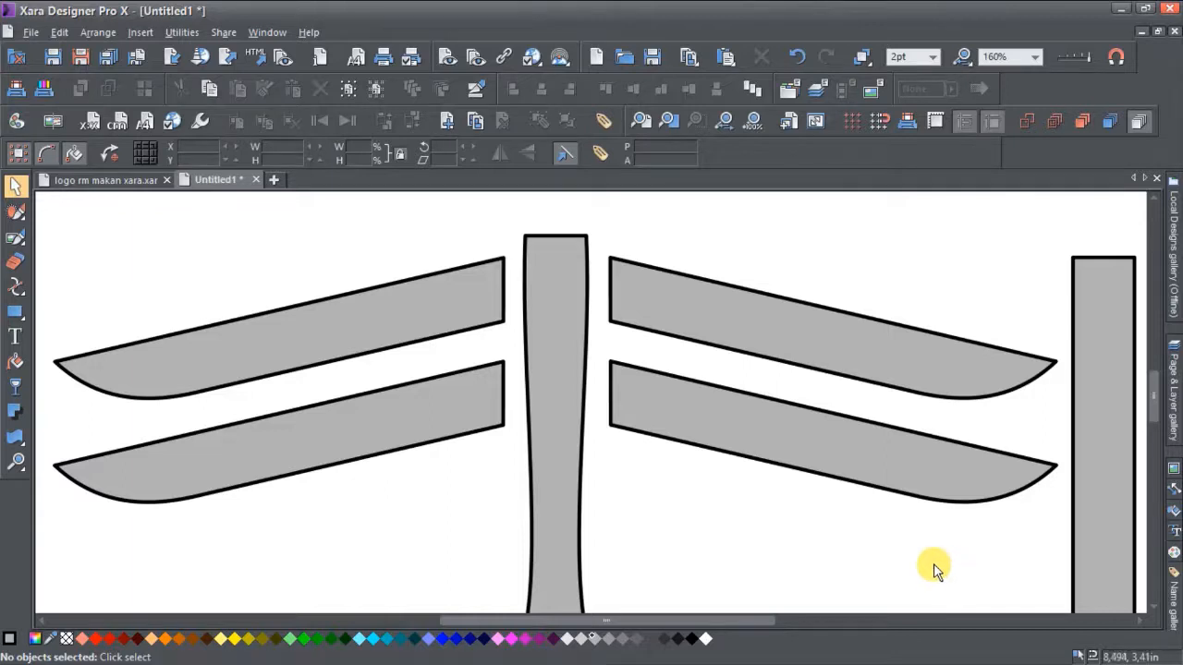
# Step: Stretch the small block left of the column's base upward to about 0.98 in high
pyautogui.moveTo(638, 514); pyautogui.dragTo(826, 296)
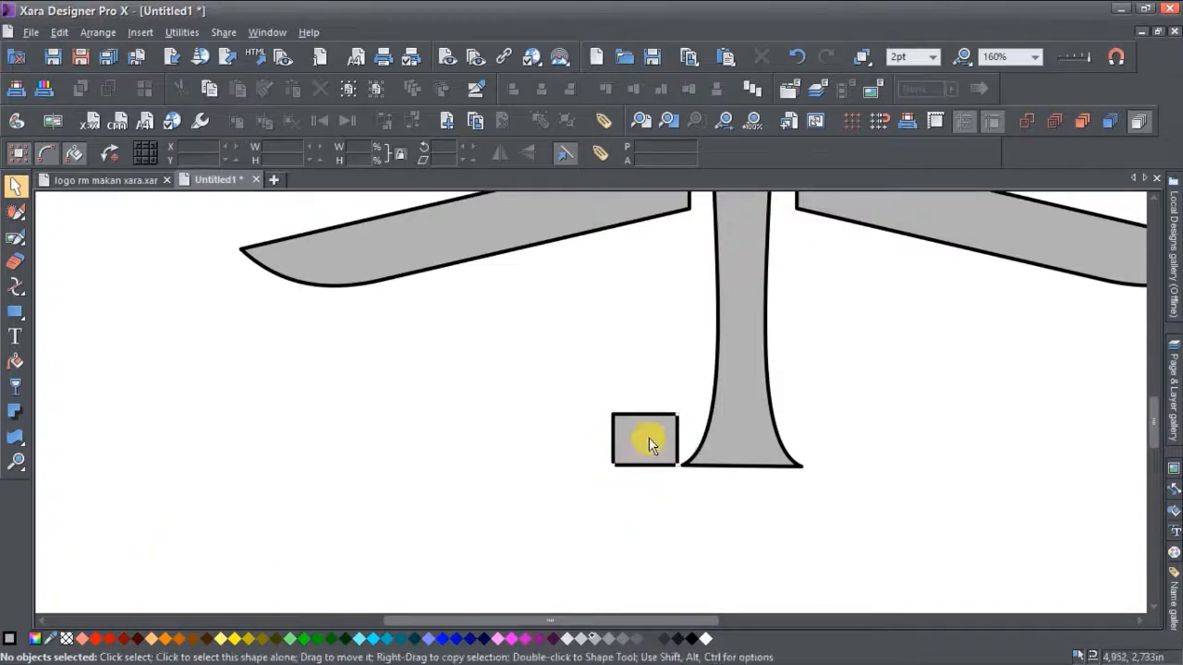
pyautogui.click(644, 438)
pyautogui.moveTo(647, 396); pyautogui.dragTo(647, 316)
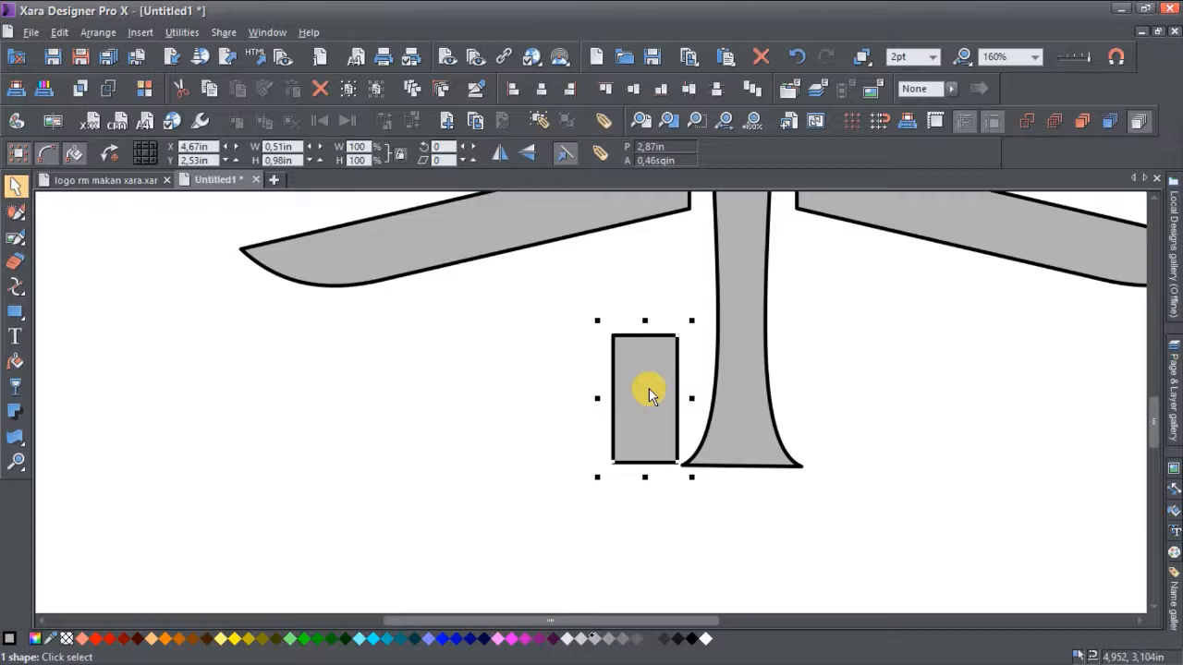
pyautogui.press('Down')
pyautogui.click(658, 540)
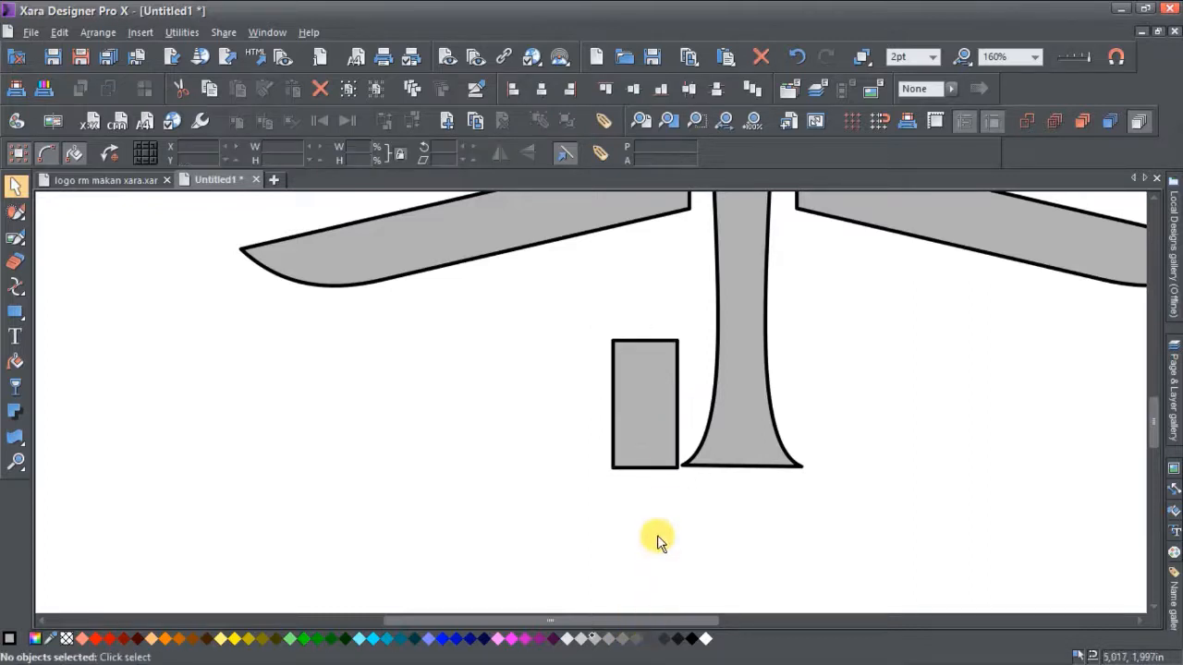
pyautogui.click(658, 450)
pyautogui.press('Up')
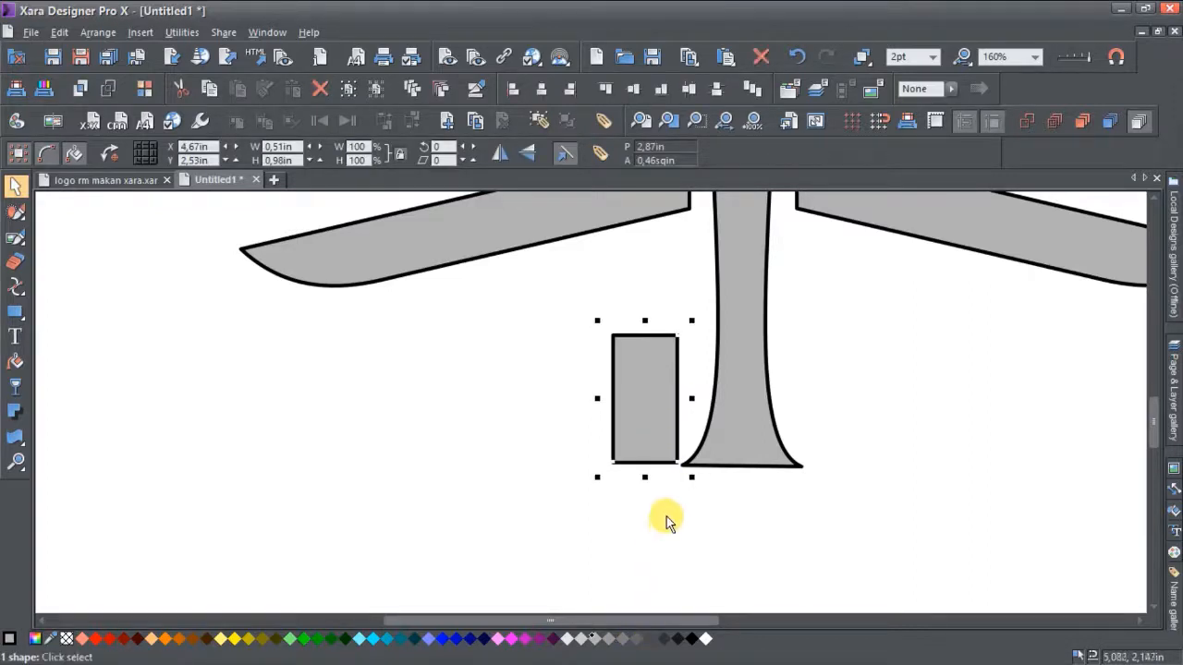
pyautogui.click(666, 517)
# Step: Align the block's bottom edge with the column's base and enlarge the block to about 0.65 in wide and 1.32 in high
pyautogui.click(636, 412)
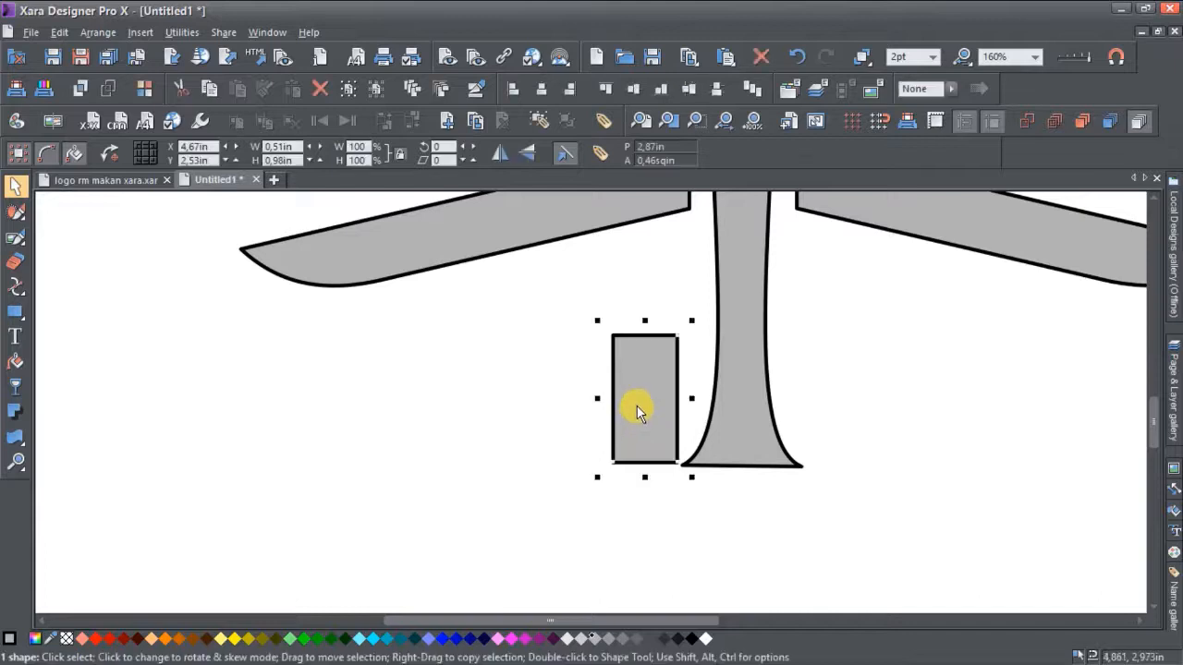
pyautogui.moveTo(636, 407); pyautogui.dragTo(637, 410)
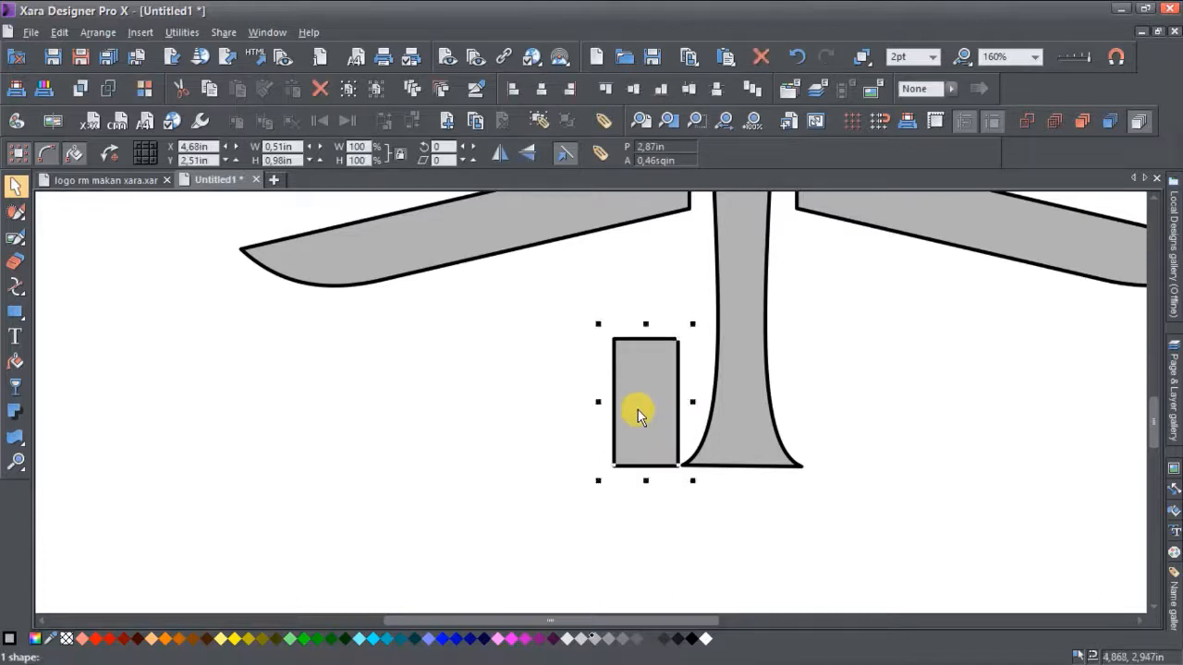
pyautogui.moveTo(645, 325); pyautogui.dragTo(646, 277)
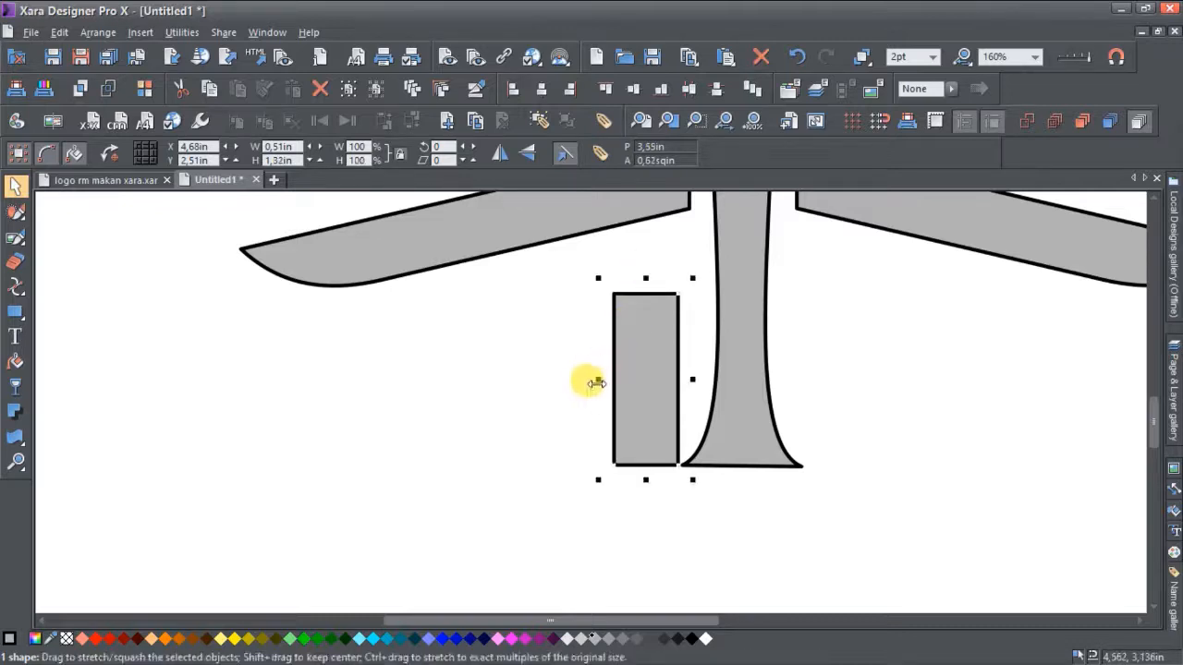
pyautogui.moveTo(598, 379); pyautogui.dragTo(579, 380)
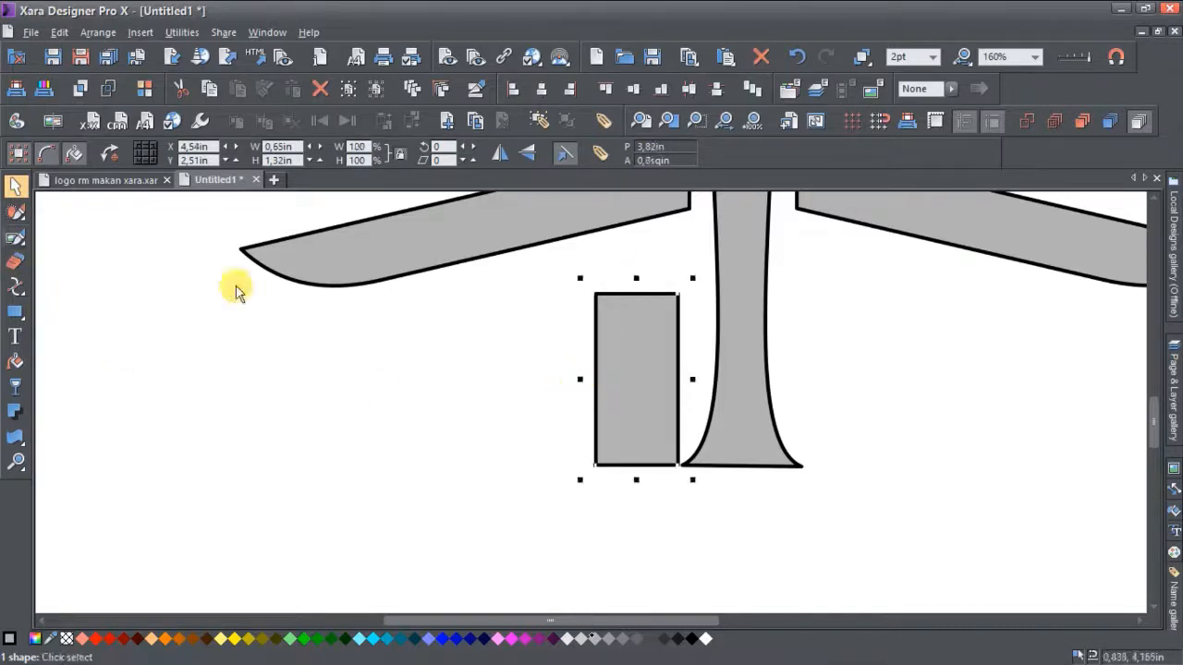
# Step: Reshape the block left of the column's base by rounding its lower-right and upper-left corners into smooth curves
pyautogui.press('F4')
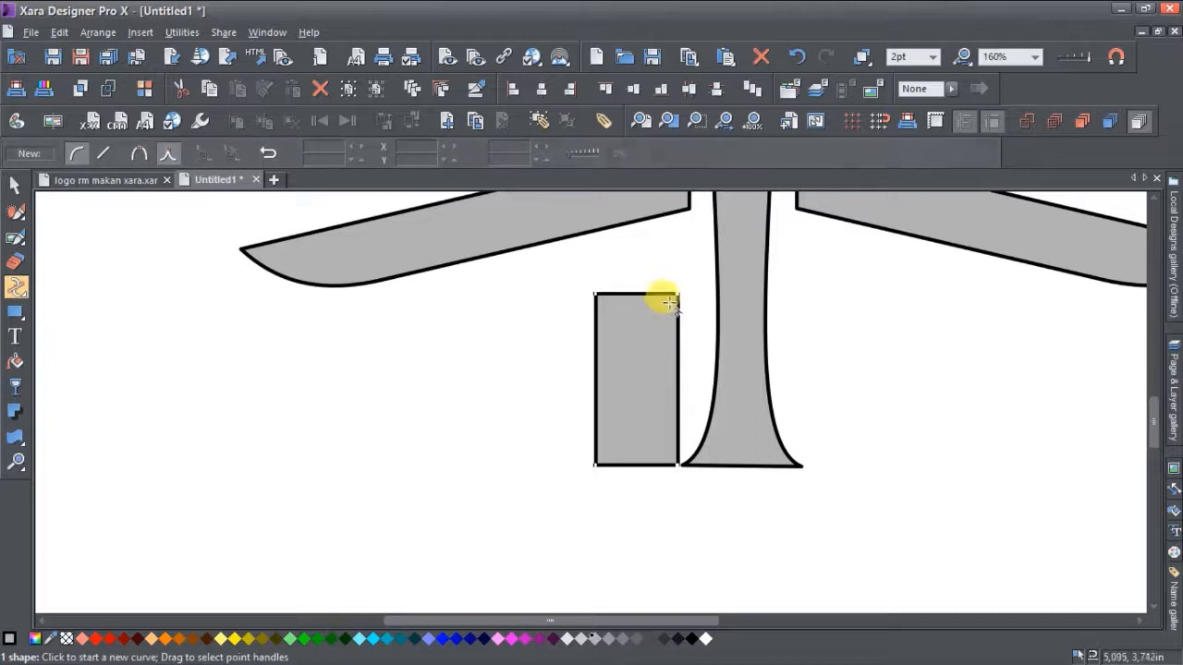
pyautogui.moveTo(677, 294)
pyautogui.mouseDown()
pyautogui.moveTo(675, 356)
pyautogui.moveTo(678, 293)
pyautogui.mouseUp()
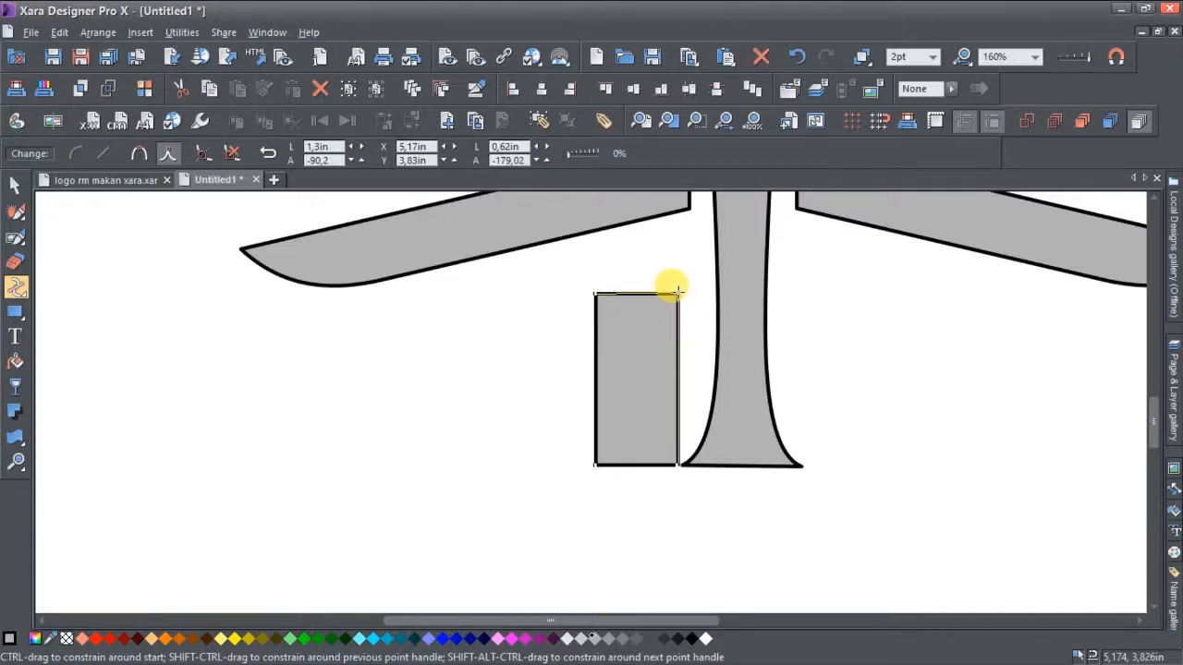
pyautogui.moveTo(677, 292); pyautogui.dragTo(678, 294)
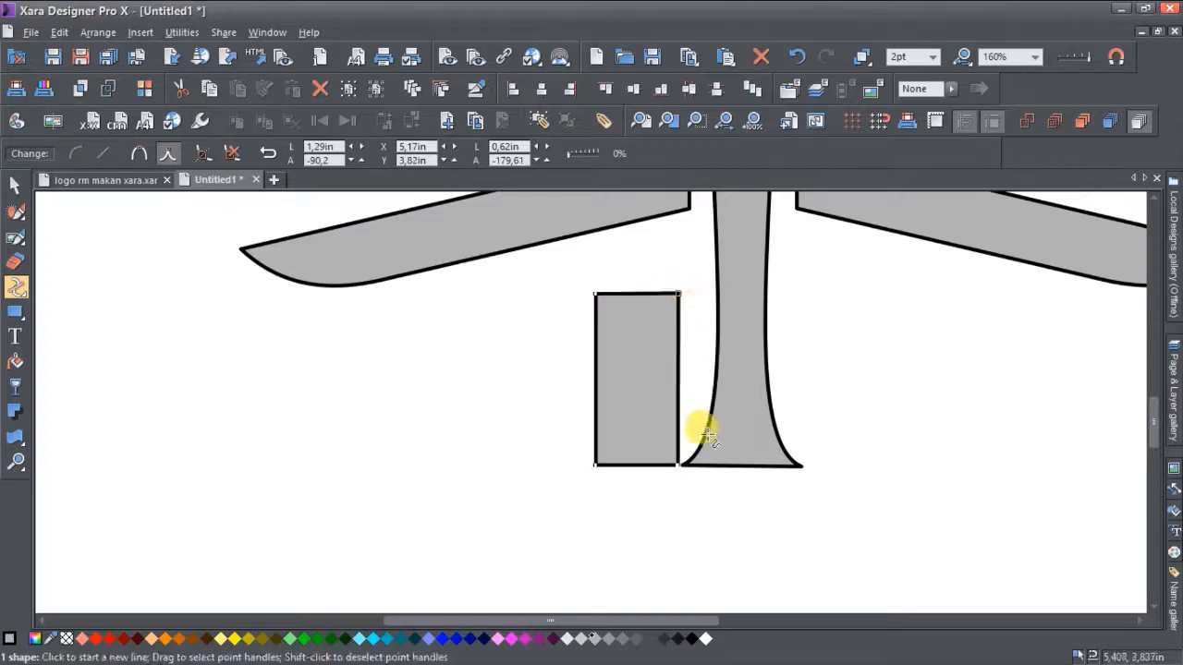
pyautogui.moveTo(678, 464); pyautogui.dragTo(668, 441)
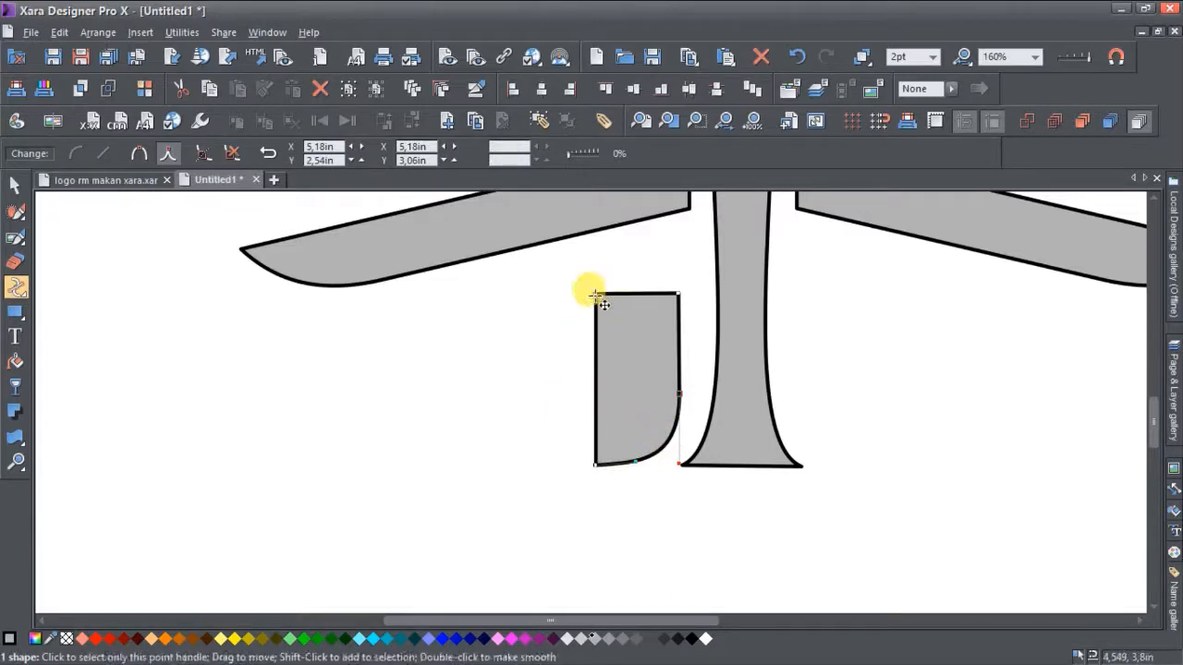
pyautogui.moveTo(594, 294); pyautogui.dragTo(627, 332)
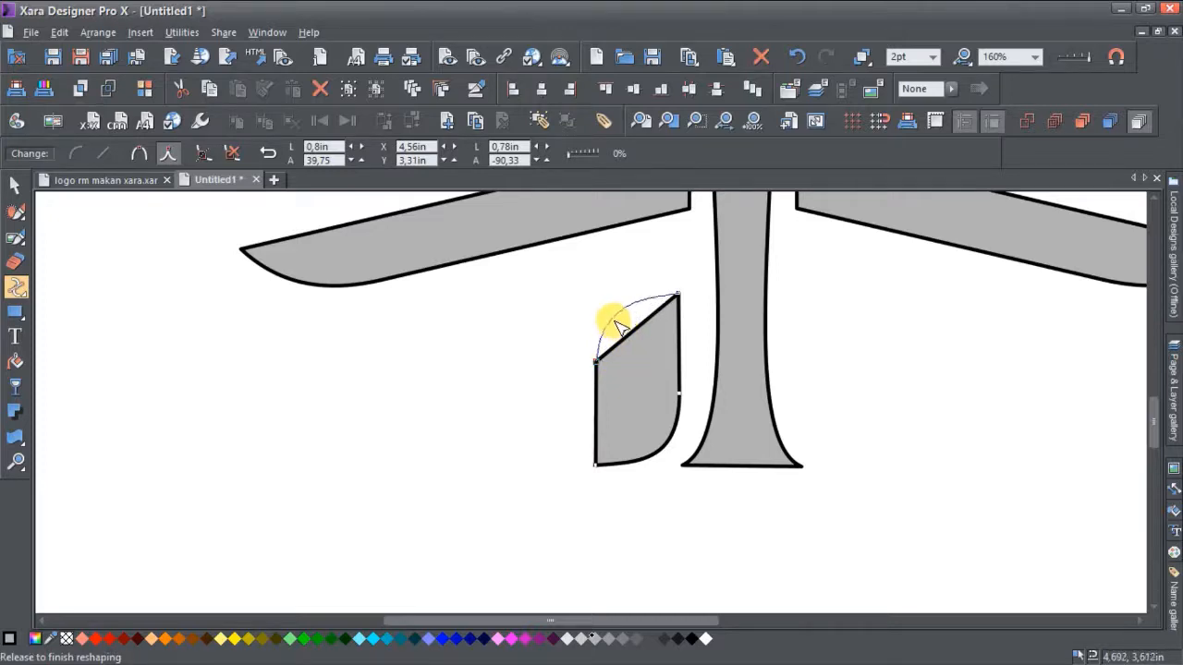
pyautogui.moveTo(616, 325); pyautogui.dragTo(613, 318)
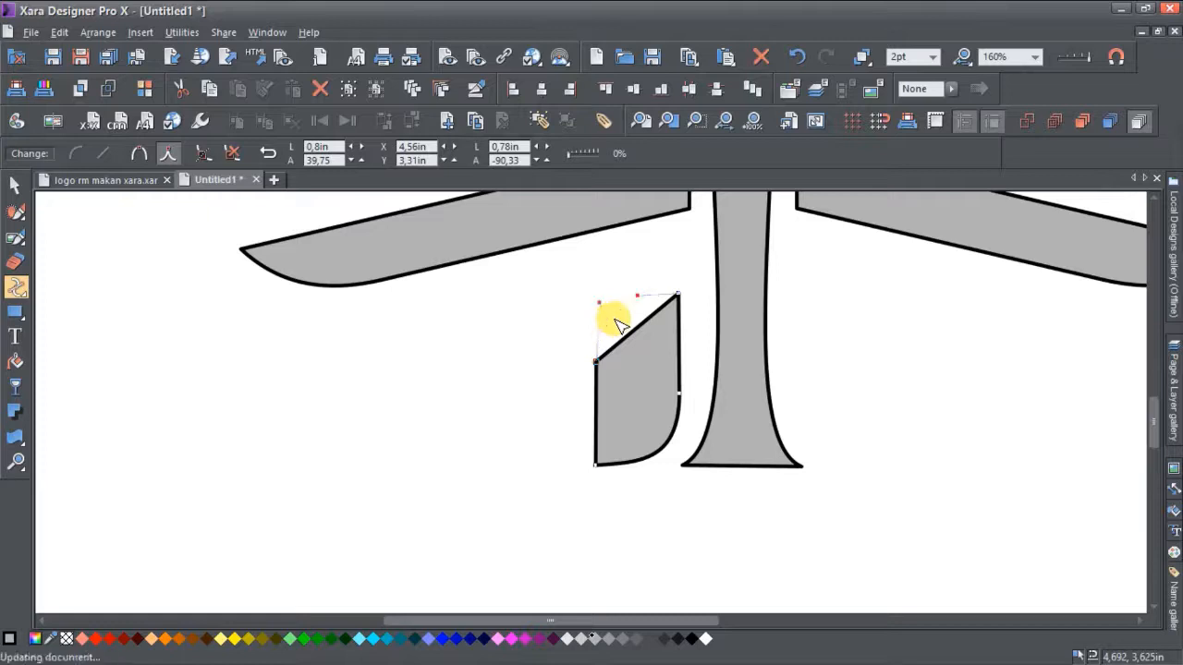
# Step: Duplicate the rounded block and flip the copy horizontally against the original's right side, at about 0.68 in wide and 1.35 in high
pyautogui.click(17, 189)
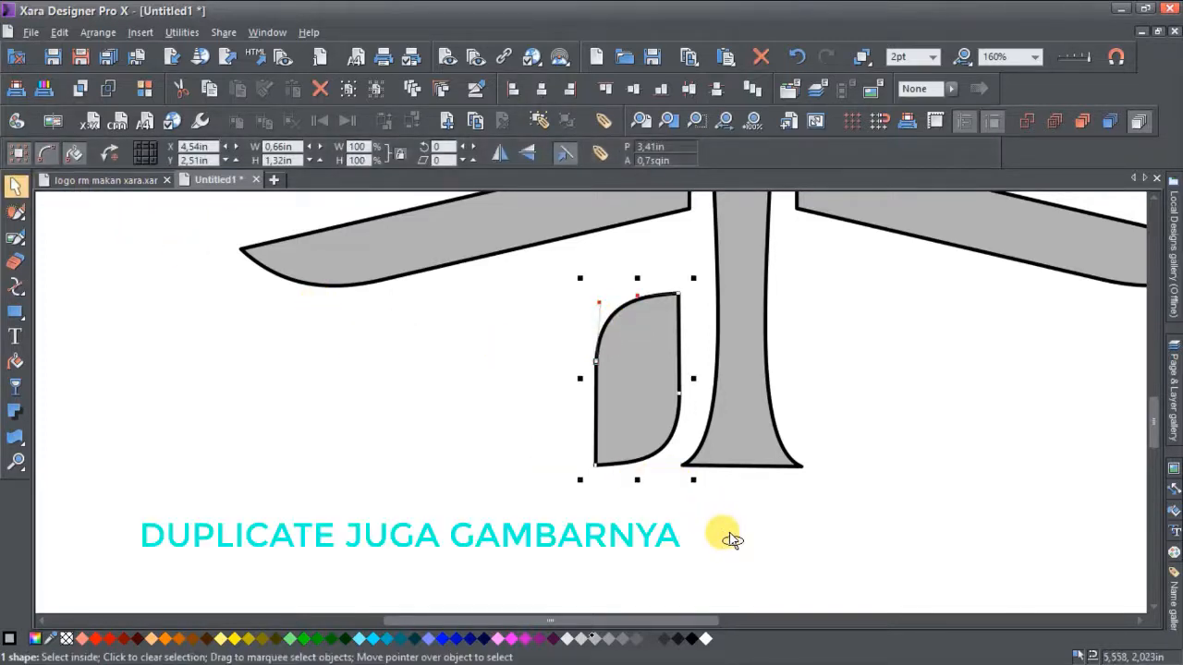
pyautogui.hotkey('ctrl', 'd')
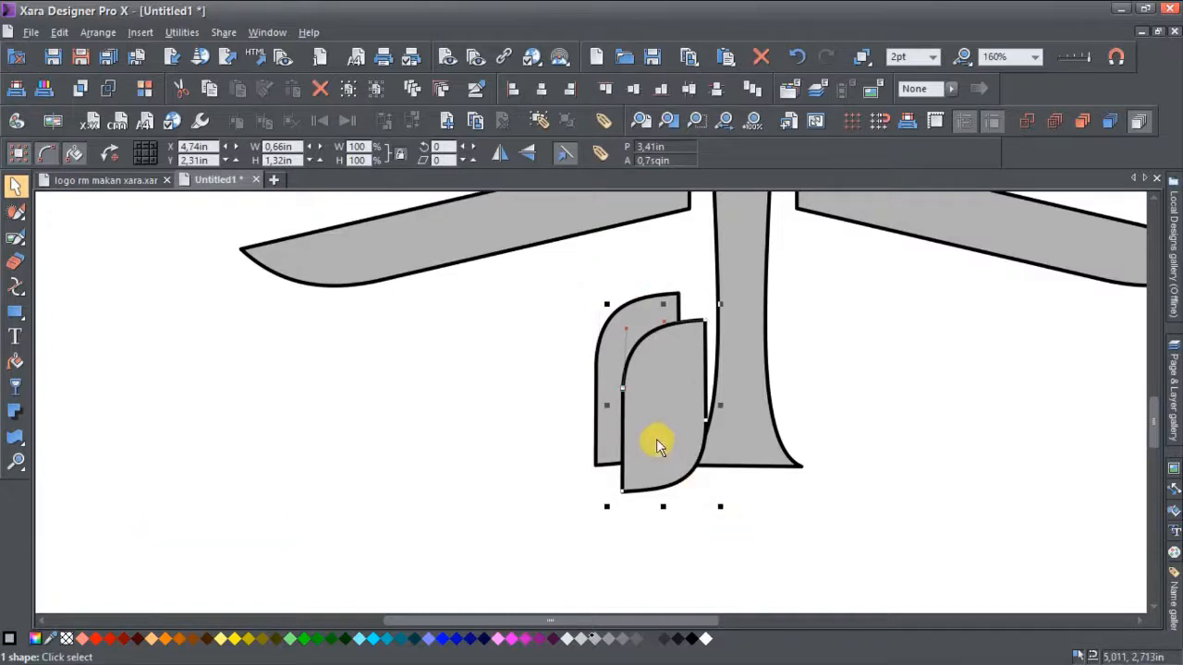
pyautogui.moveTo(606, 404); pyautogui.dragTo(729, 391)
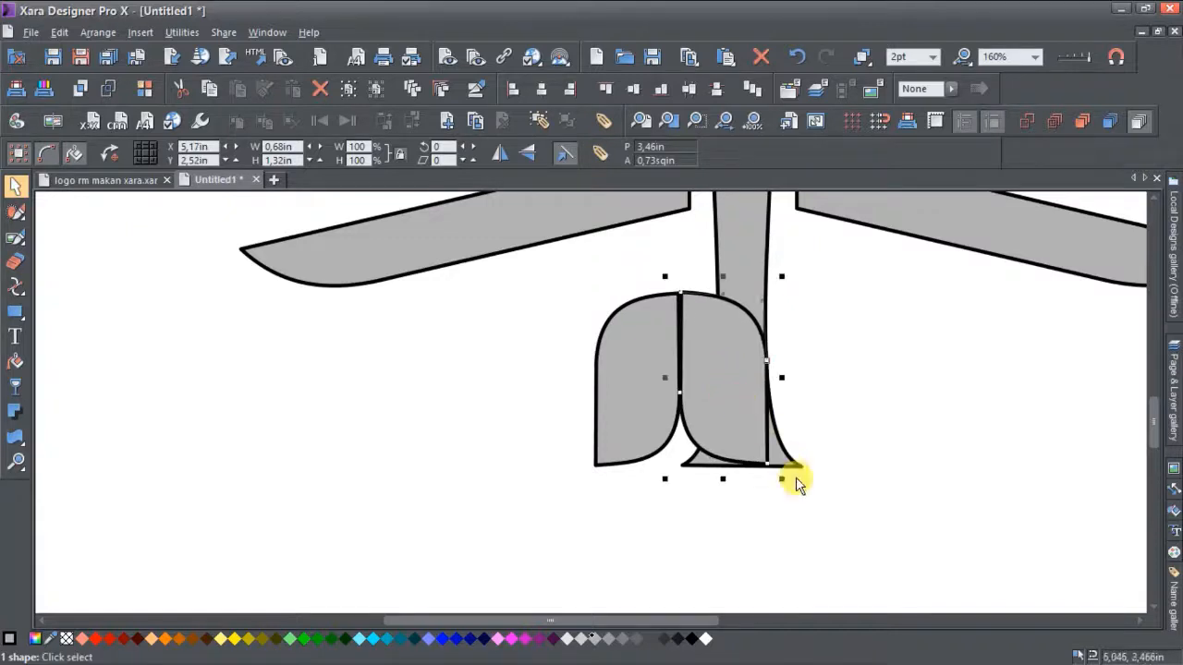
pyautogui.moveTo(720, 478); pyautogui.dragTo(721, 481)
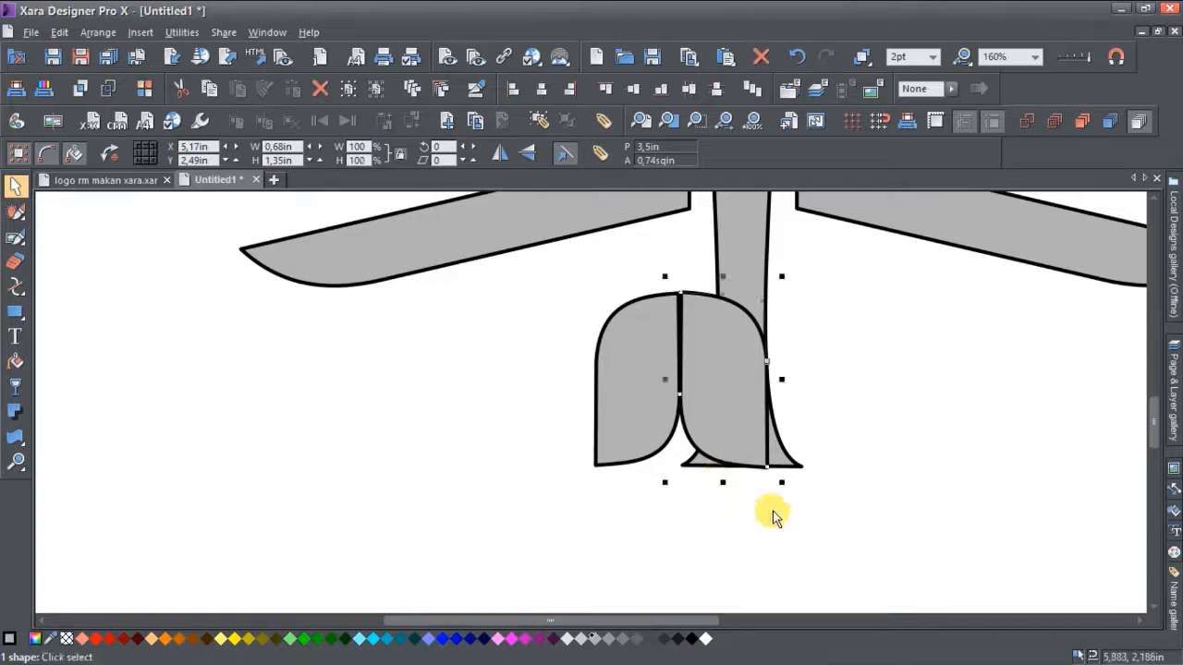
# Step: Move the mirrored block horizontally to the column's right side, align its left edge with the tilted bars above, and deselect it
pyautogui.press('Right')
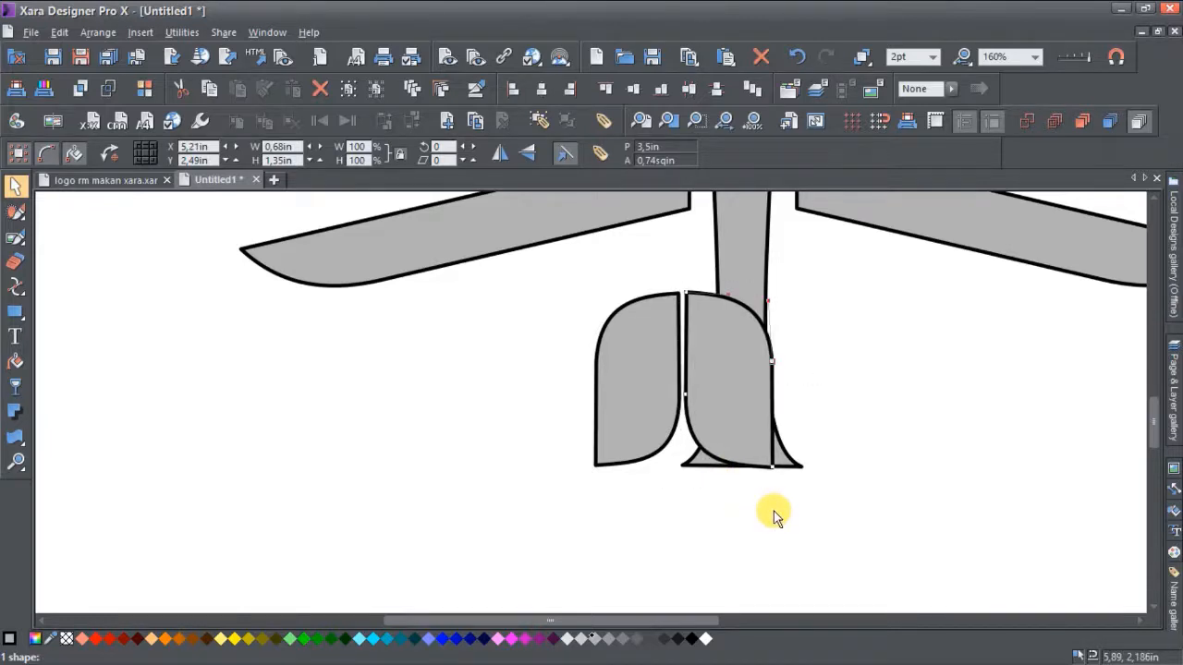
pyautogui.press('Right')
pyautogui.press('Right')
pyautogui.press('Right')
pyautogui.press('Right')
pyautogui.press('Right')
pyautogui.press('Right')
pyautogui.press('Right')
pyautogui.press('Right')
pyautogui.press('Right')
pyautogui.press('Right')
pyautogui.press('Right')
pyautogui.press('Right')
pyautogui.press('Right')
pyautogui.press('Right')
pyautogui.press('Right')
pyautogui.press('Right')
pyautogui.press('Right')
pyautogui.press('Right')
pyautogui.press('Right')
pyautogui.press('Right')
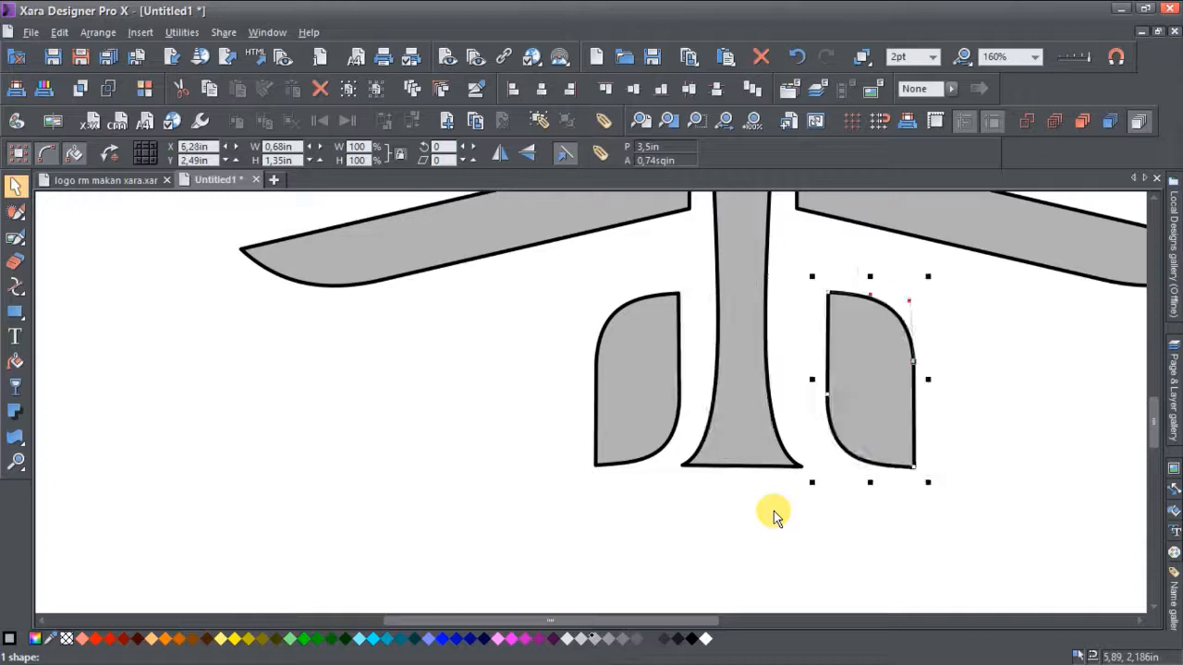
pyautogui.press('Left')
pyautogui.press('Left')
pyautogui.press('Left')
pyautogui.press('Left')
pyautogui.press('Left')
pyautogui.press('Left')
pyautogui.press('Left')
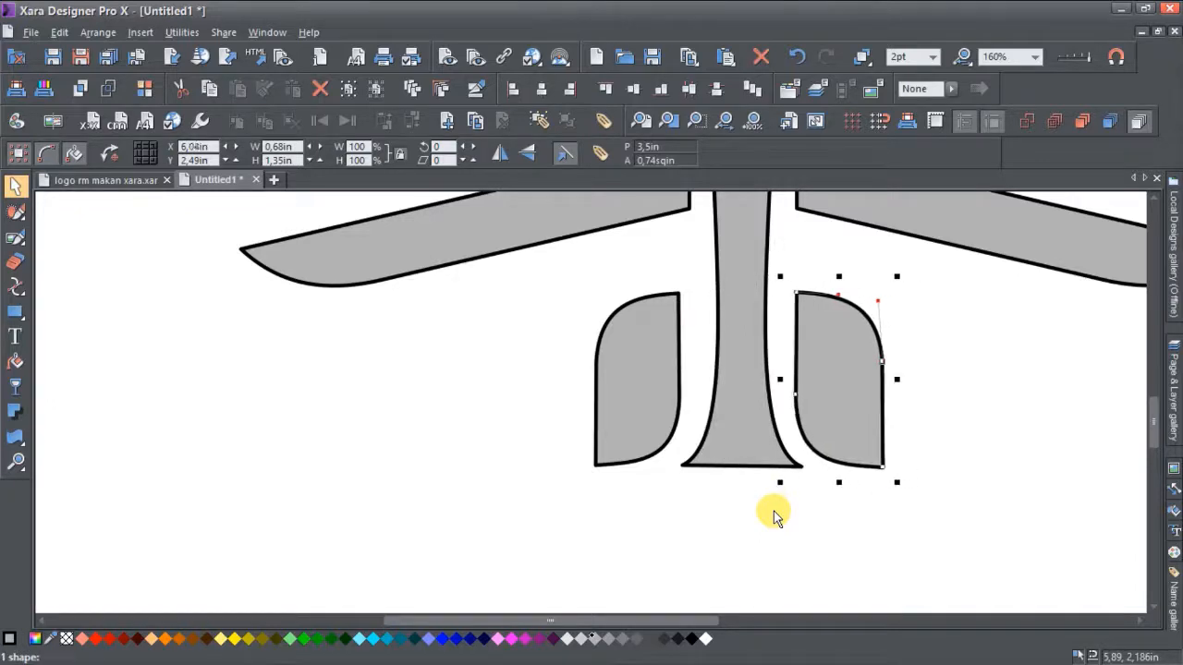
pyautogui.press('Right')
pyautogui.press('Right')
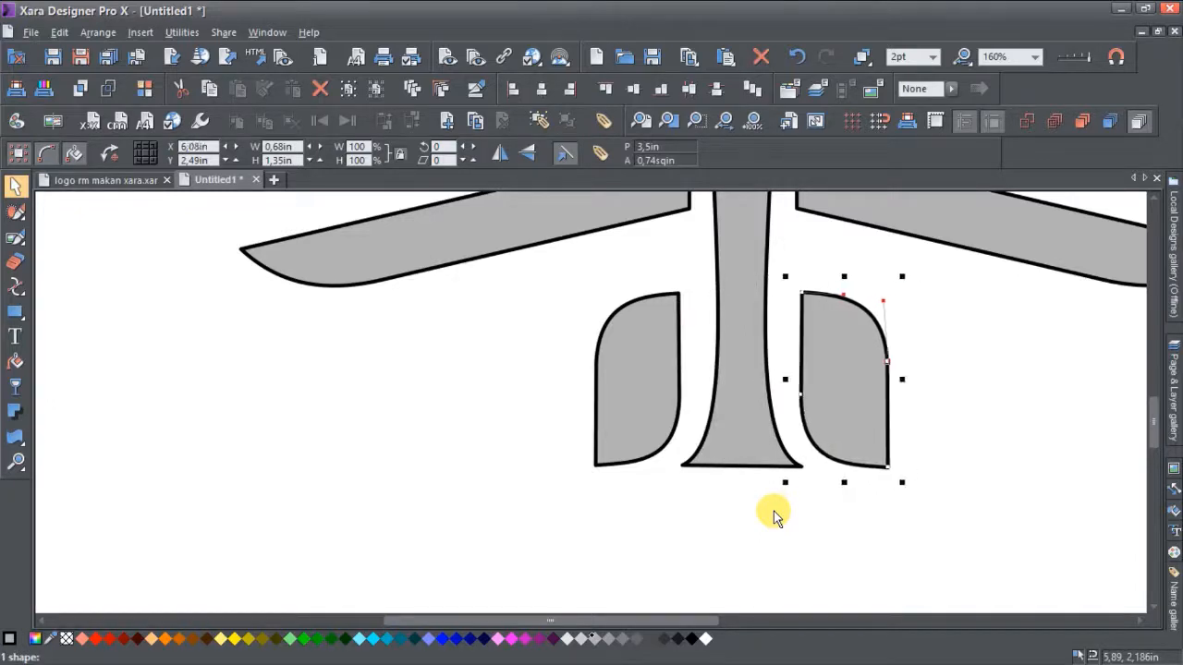
pyautogui.press('Left')
pyautogui.press('Escape')
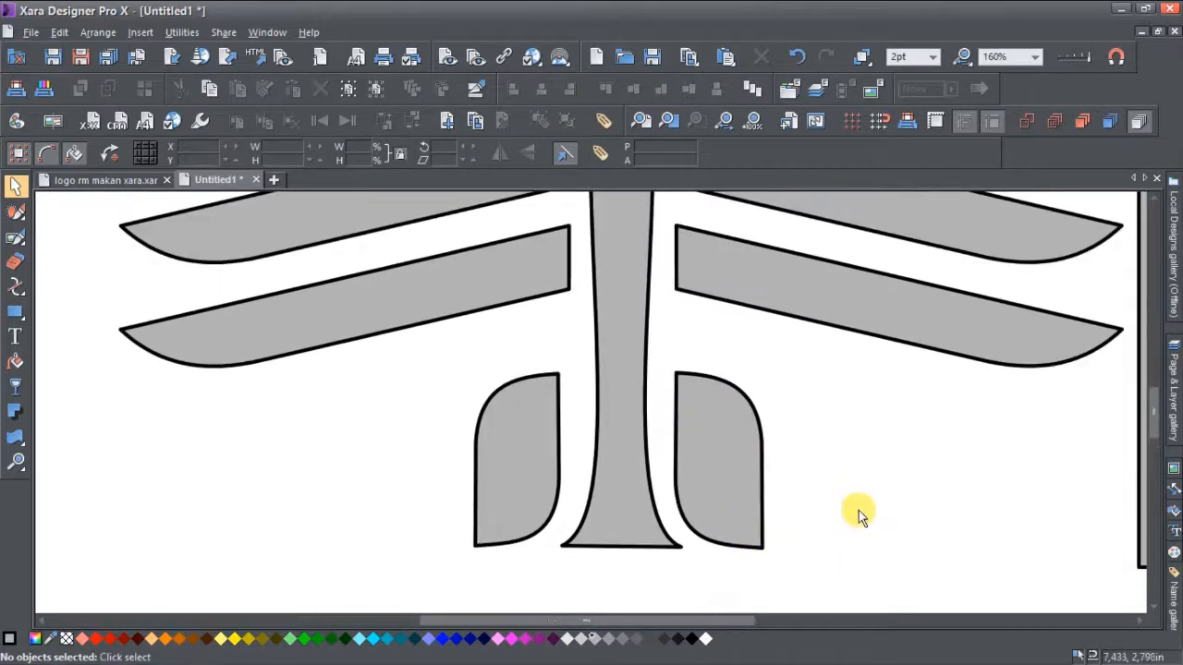
# Step: Move the spare vertical bar nearest the figure closer to it and rotate the bar about 89.5 degrees so it lies horizontally
pyautogui.click(17, 462)
pyautogui.keyDown('shift'); pyautogui.click(558, 383); pyautogui.keyUp('shift')
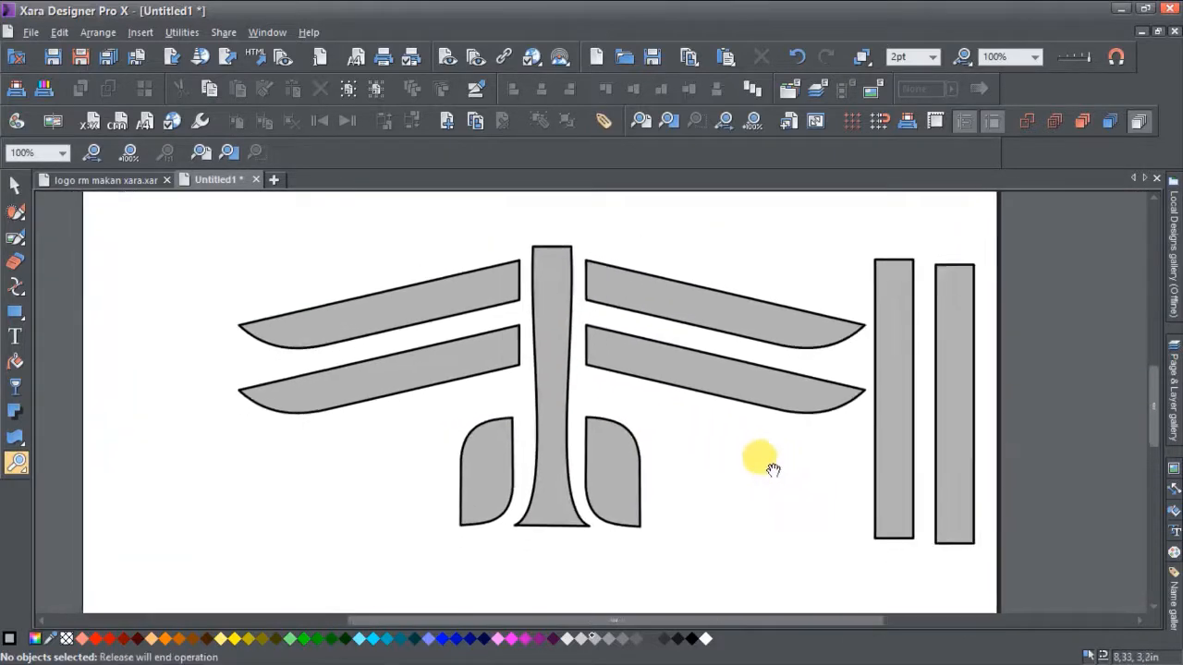
pyautogui.click(15, 185)
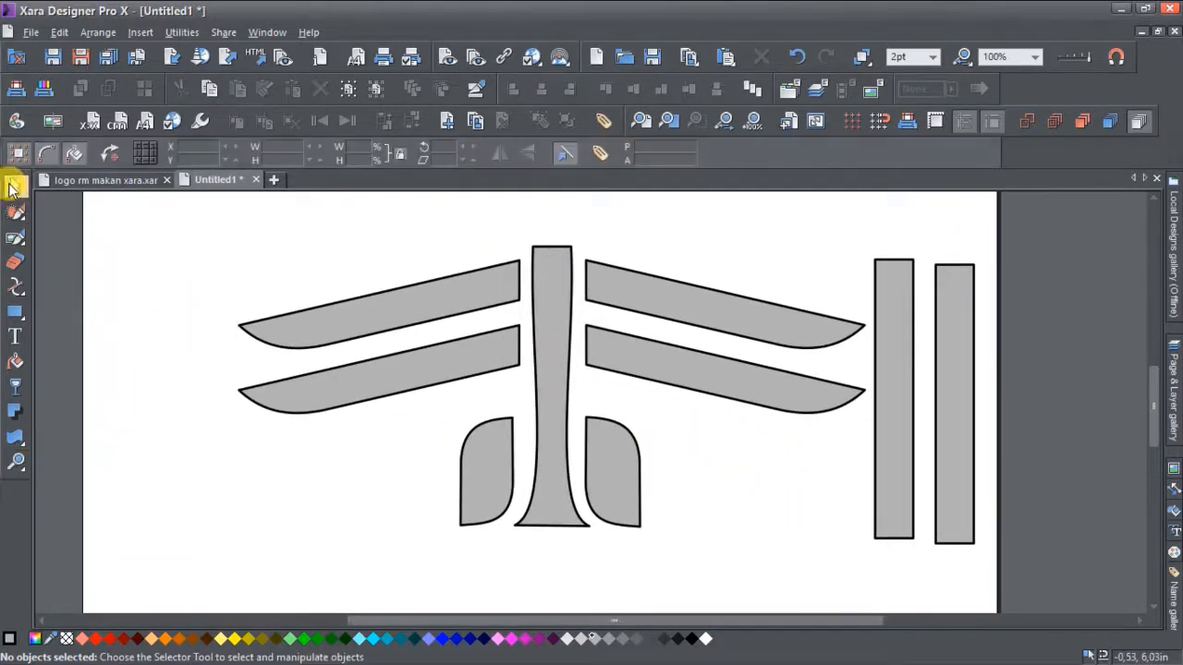
pyautogui.moveTo(905, 435); pyautogui.dragTo(835, 452)
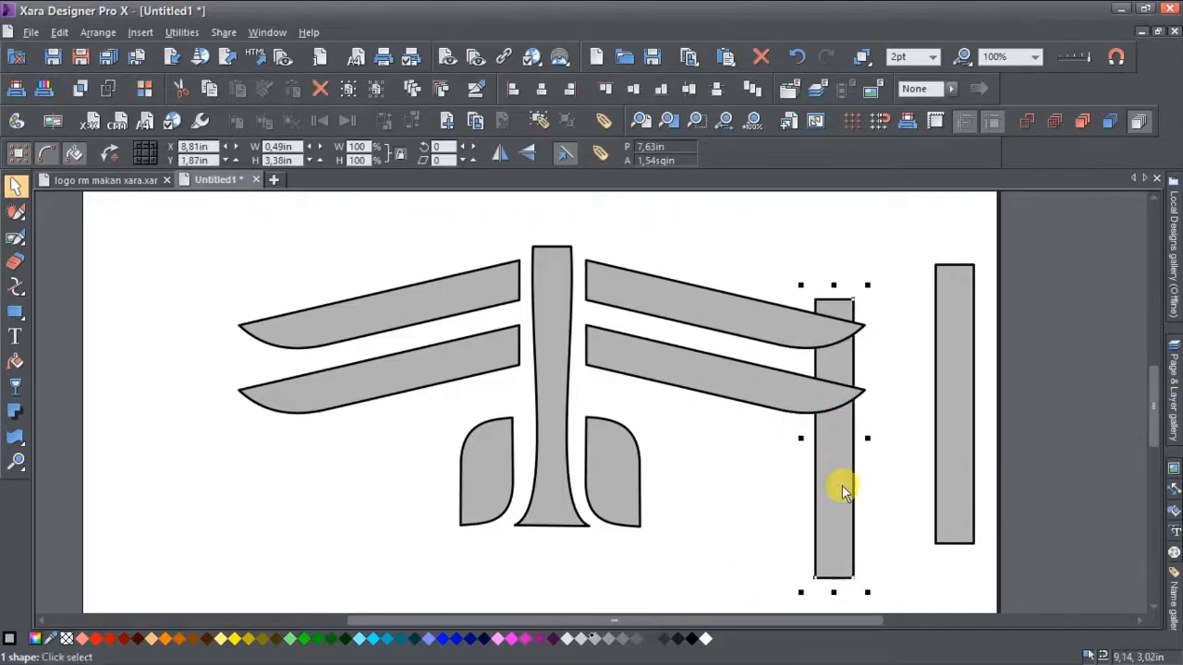
pyautogui.click(838, 484)
pyautogui.moveTo(866, 285); pyautogui.dragTo(707, 409)
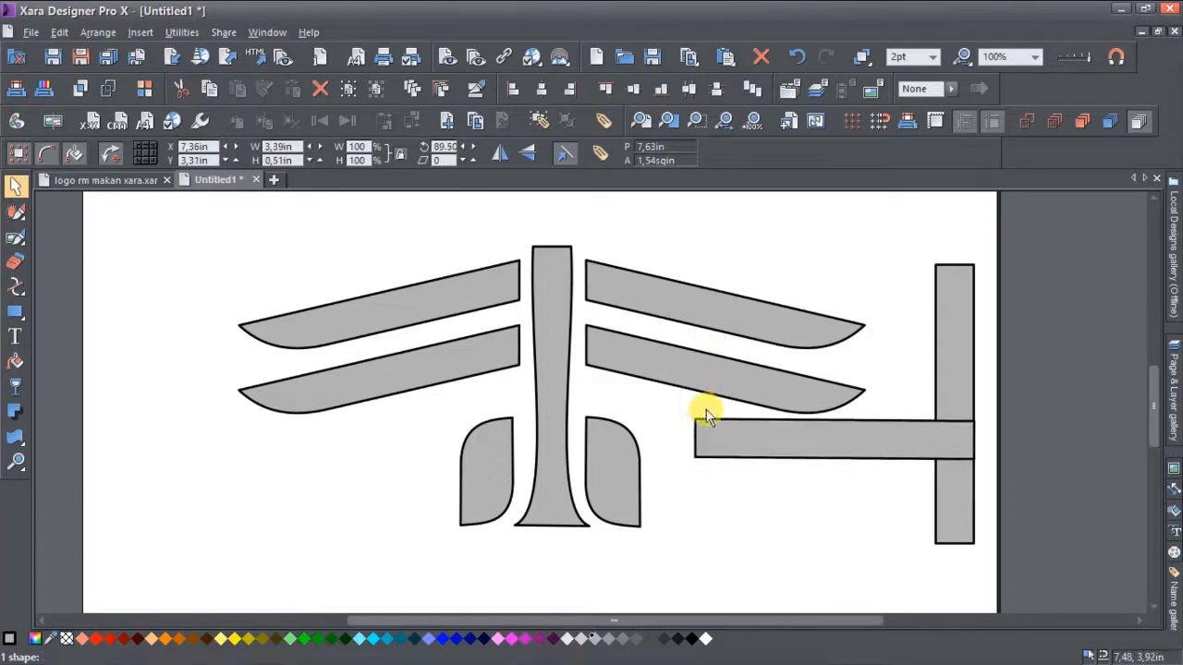
# Step: Place the horizontal bar just beneath the column's base and stretch it both ways to about 7.61 in wide
pyautogui.moveTo(821, 448); pyautogui.dragTo(558, 574)
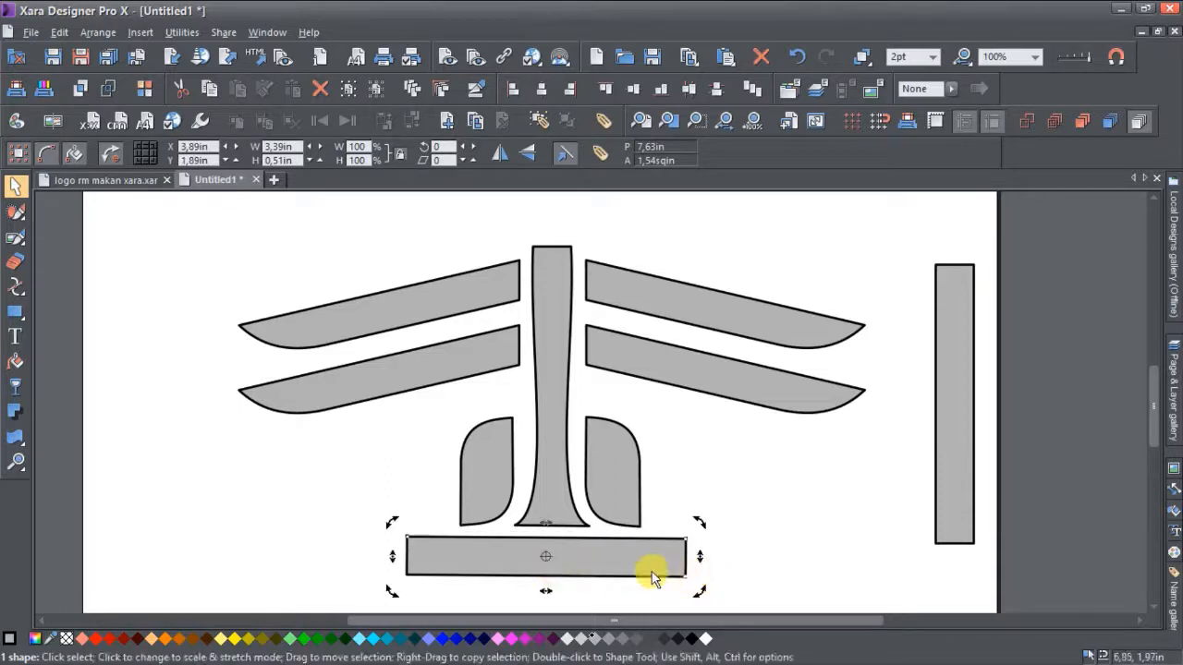
pyautogui.moveTo(706, 555); pyautogui.dragTo(875, 553)
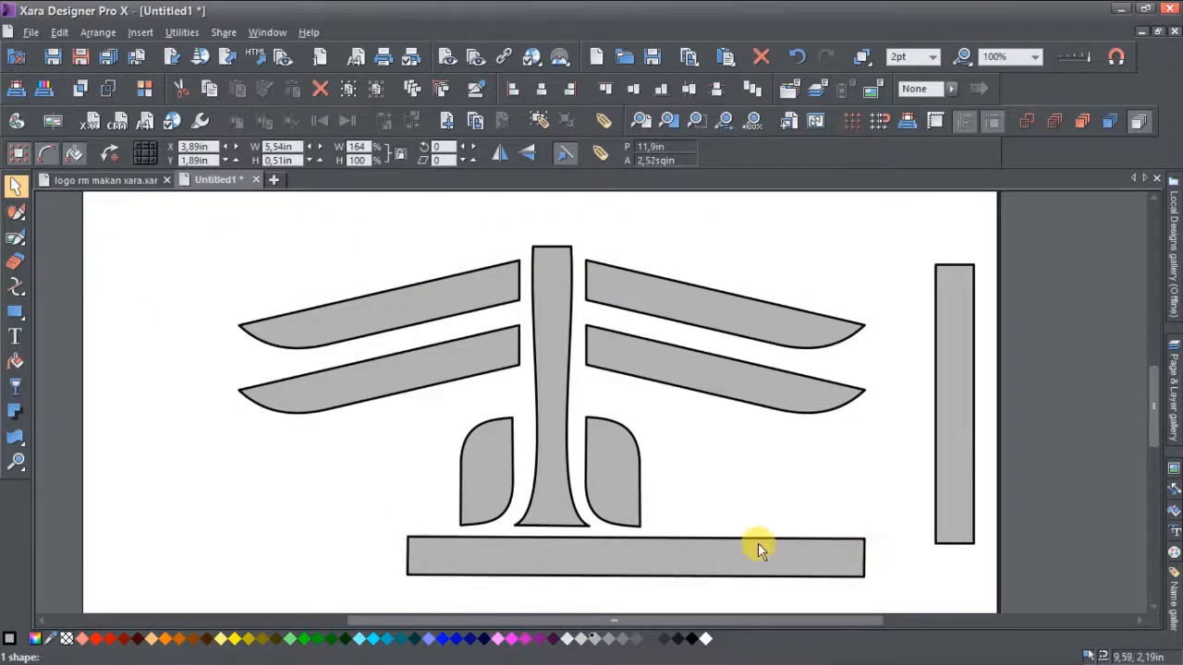
pyautogui.moveTo(403, 557); pyautogui.dragTo(219, 548)
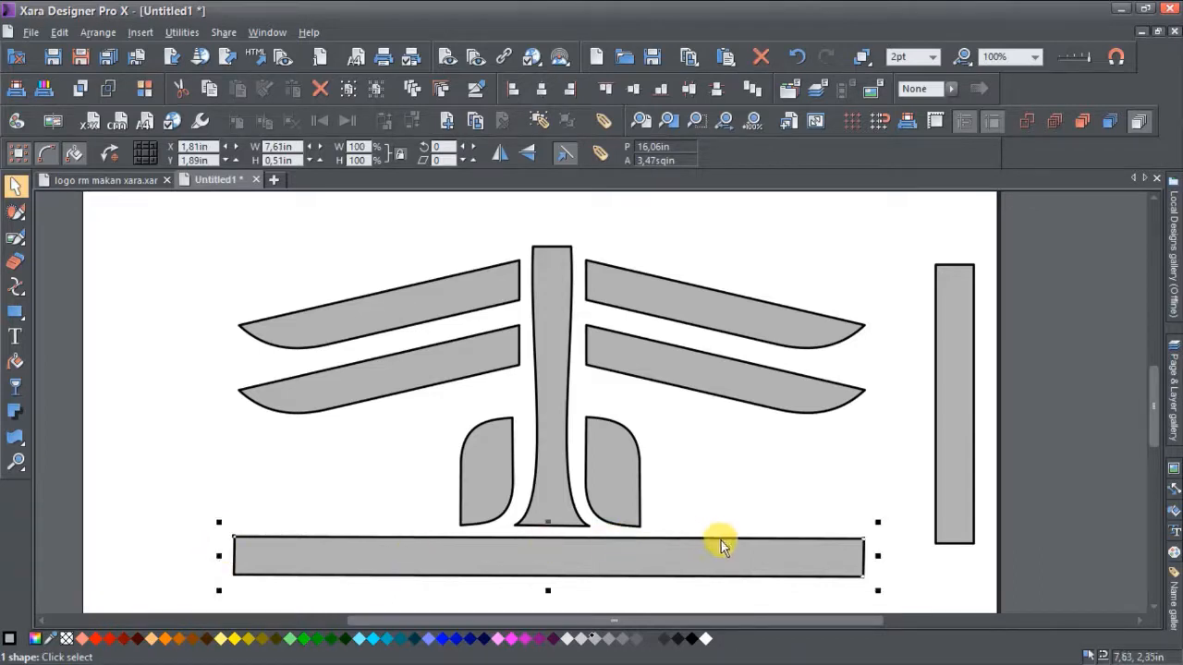
# Step: Delete the remaining spare vertical bar to the right of the figure
pyautogui.scroll(-3, 1157, 425)
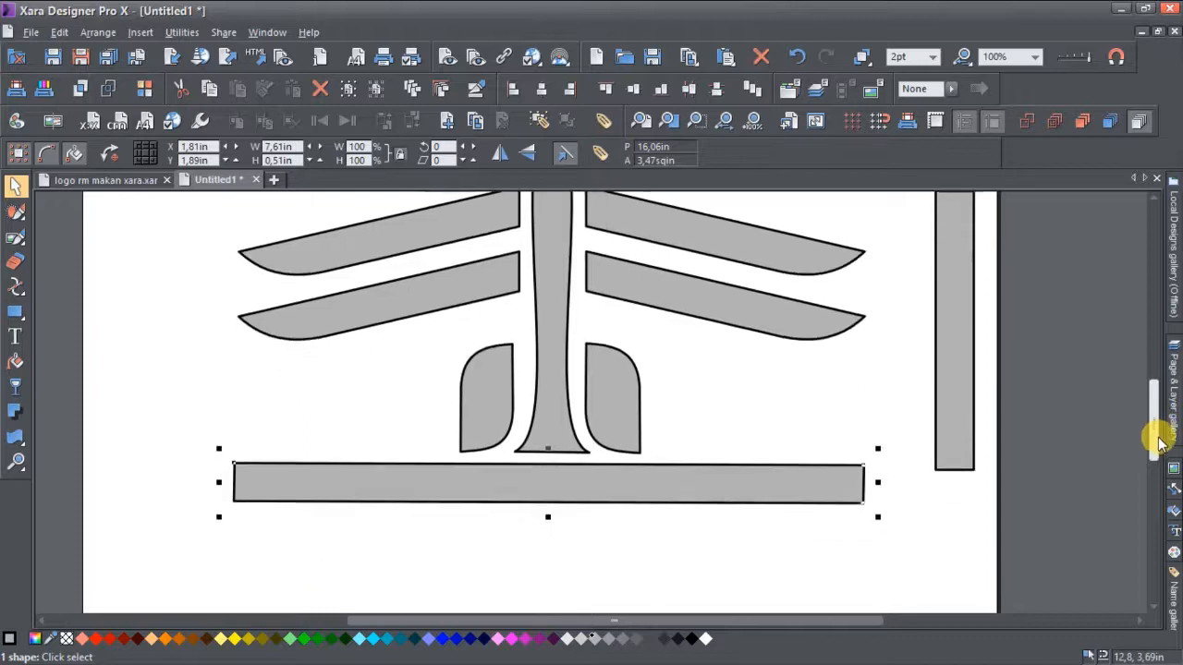
pyautogui.click(958, 341)
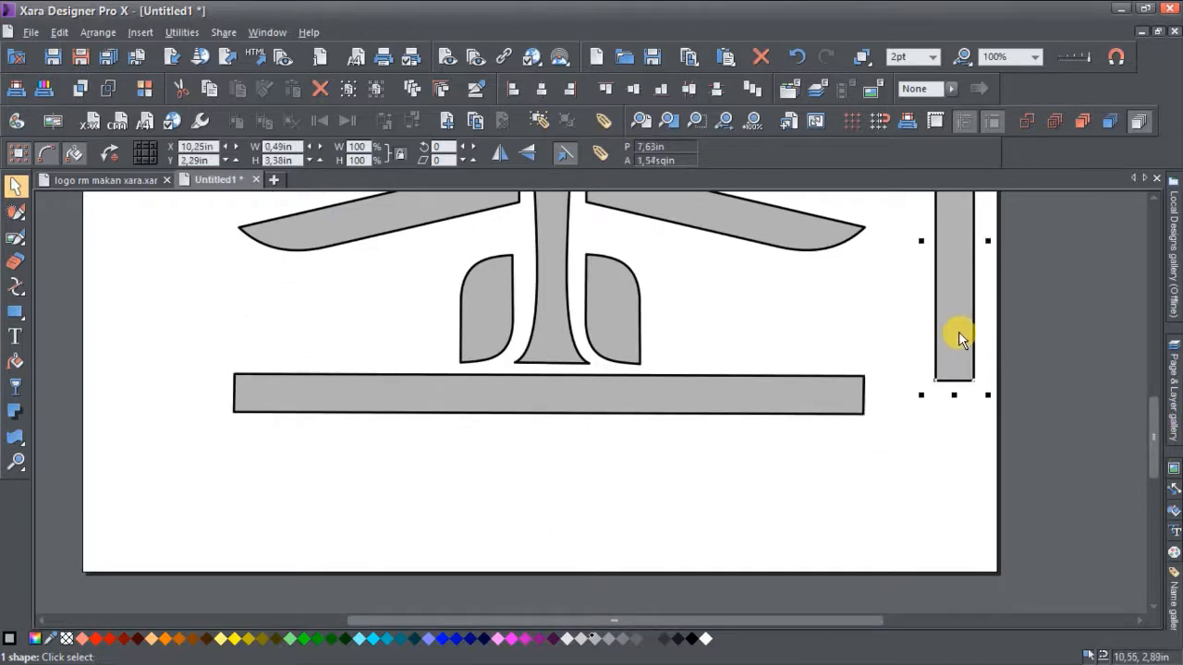
pyautogui.moveTo(961, 335); pyautogui.dragTo(957, 388)
pyautogui.press('Delete')
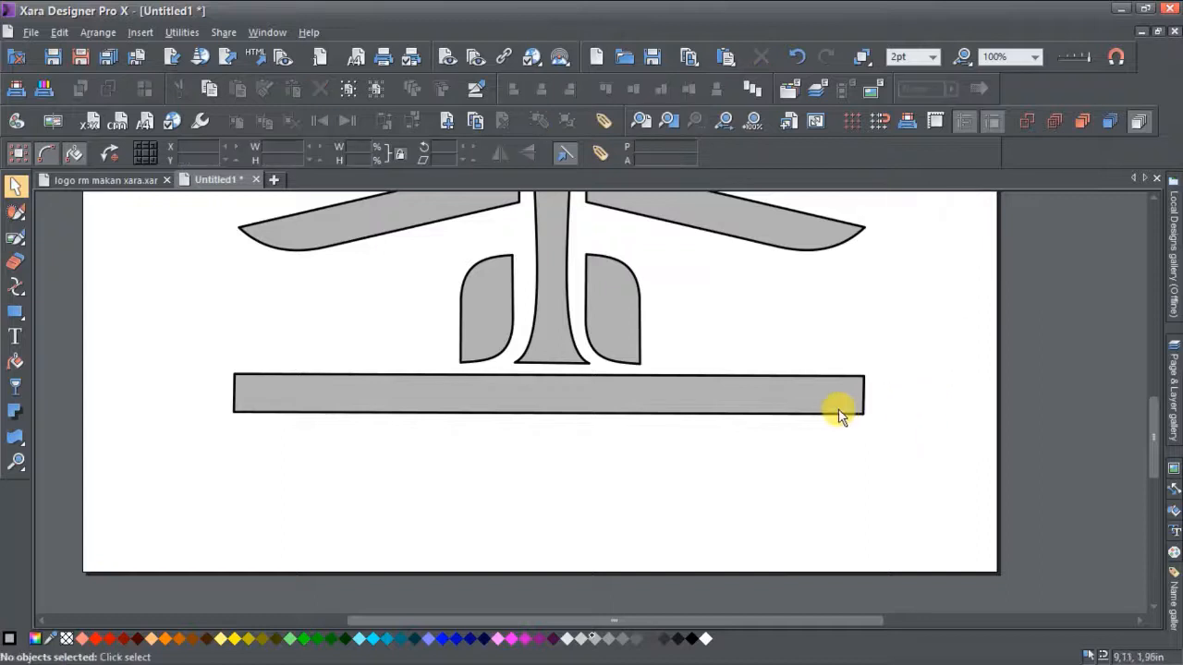
# Step: Reshape the long base bar by rounding its lower-right and lower-left corners into matching curves
pyautogui.click(837, 409)
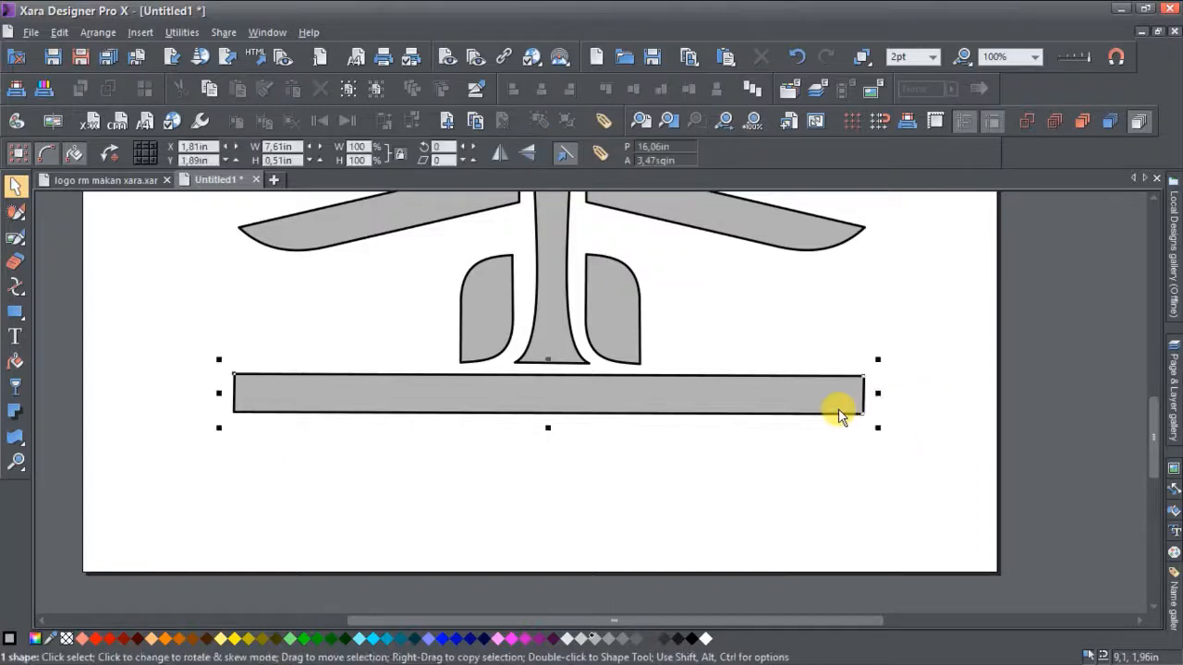
pyautogui.doubleClick(475, 414)
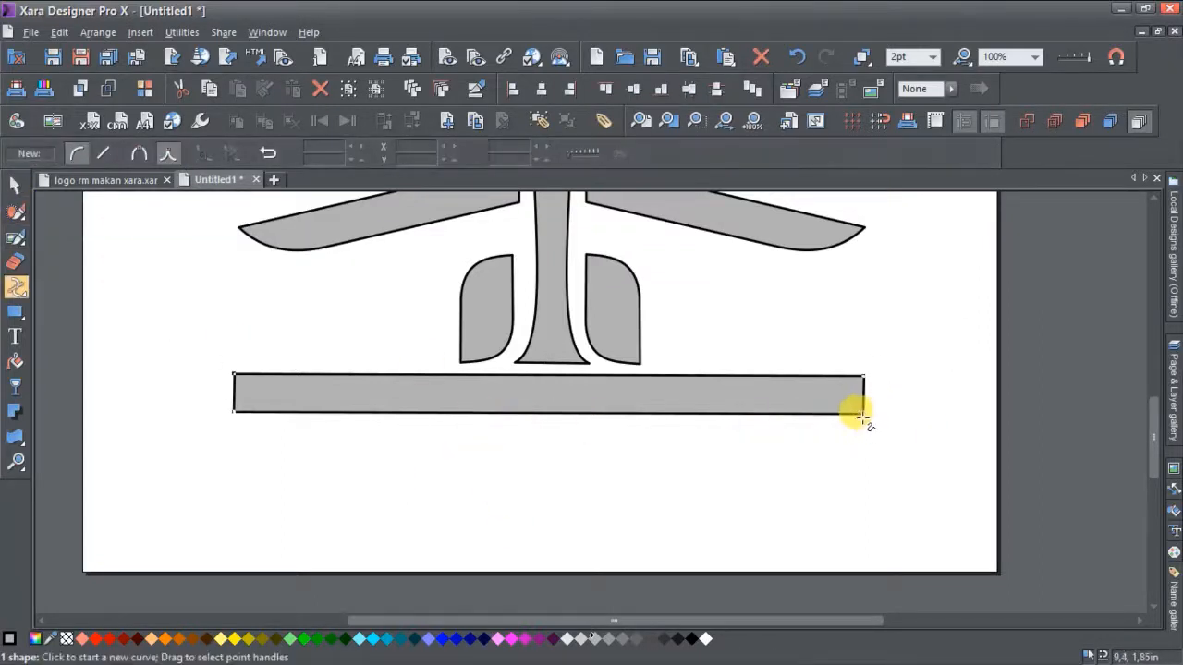
pyautogui.moveTo(869, 422); pyautogui.dragTo(841, 415)
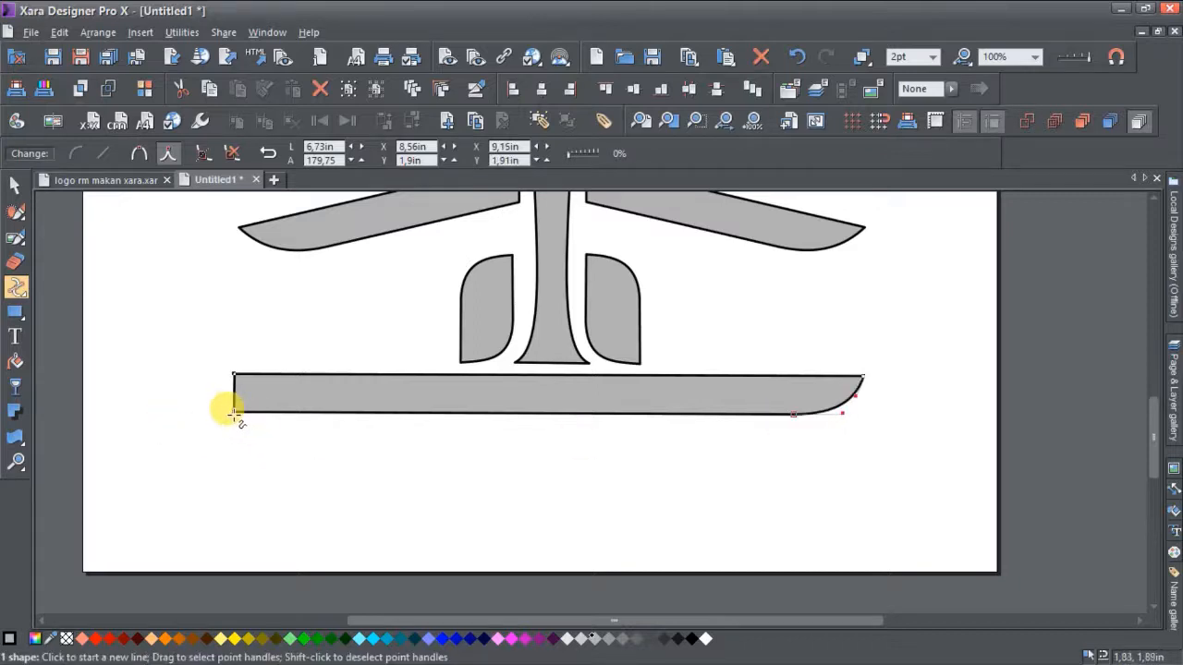
pyautogui.moveTo(235, 411); pyautogui.dragTo(277, 408)
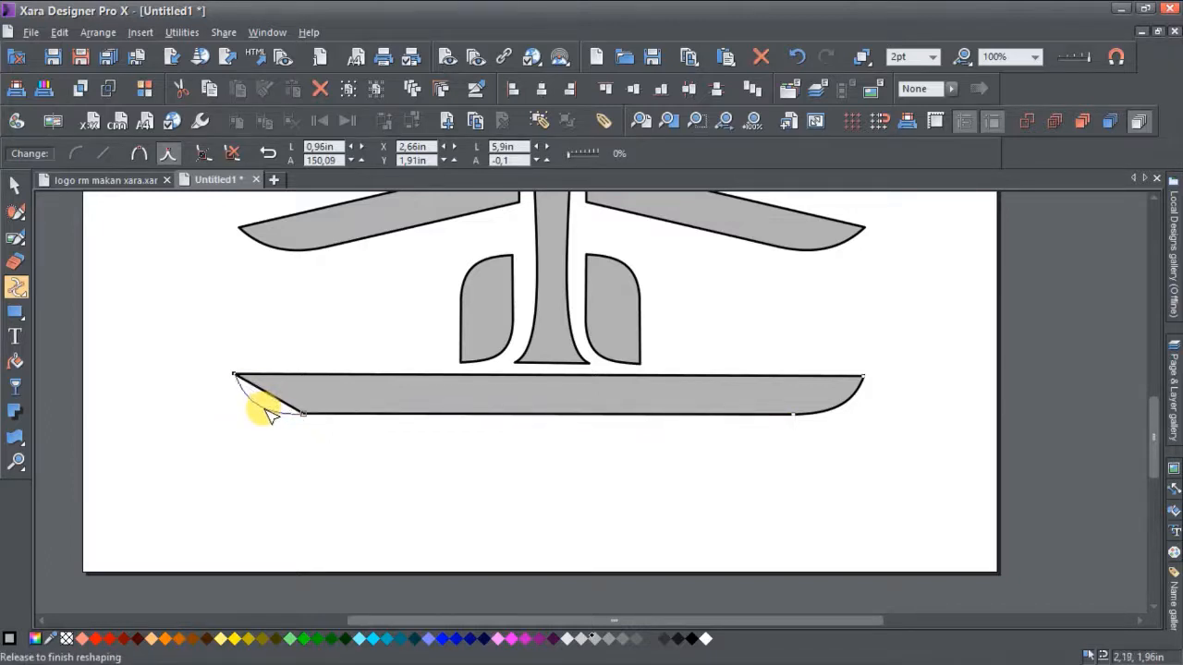
pyautogui.moveTo(265, 413); pyautogui.dragTo(265, 415)
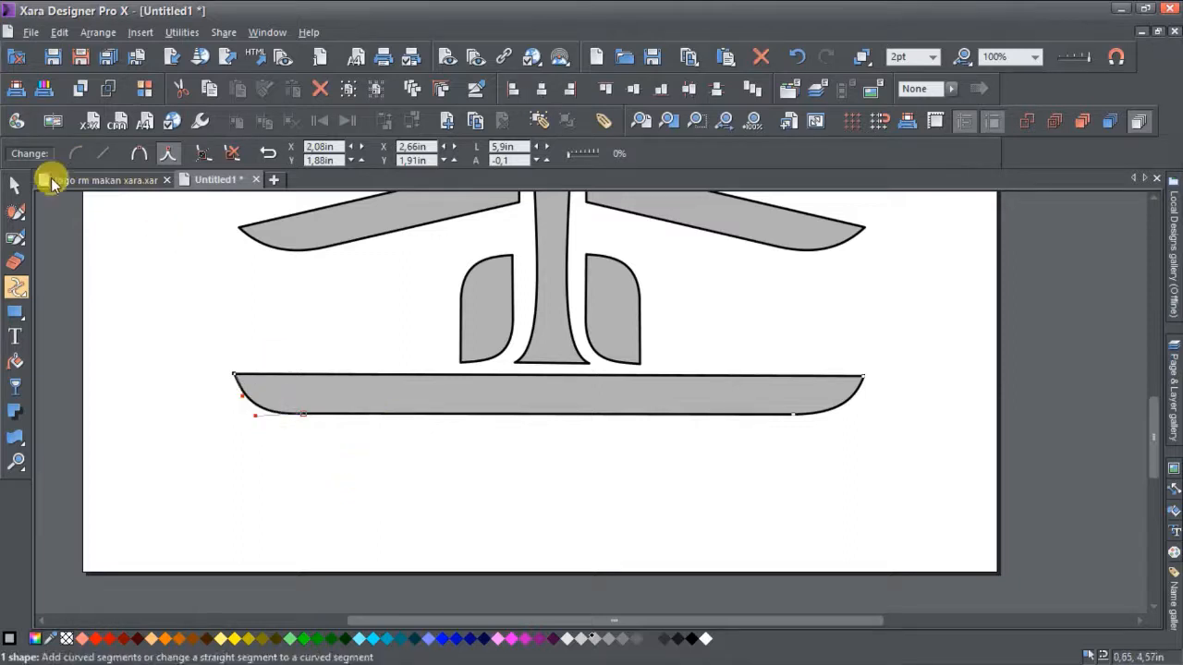
# Step: Duplicate the long base bar and shift the copy to X 1.82 in, horizontally aligned with the original
pyautogui.click(15, 185)
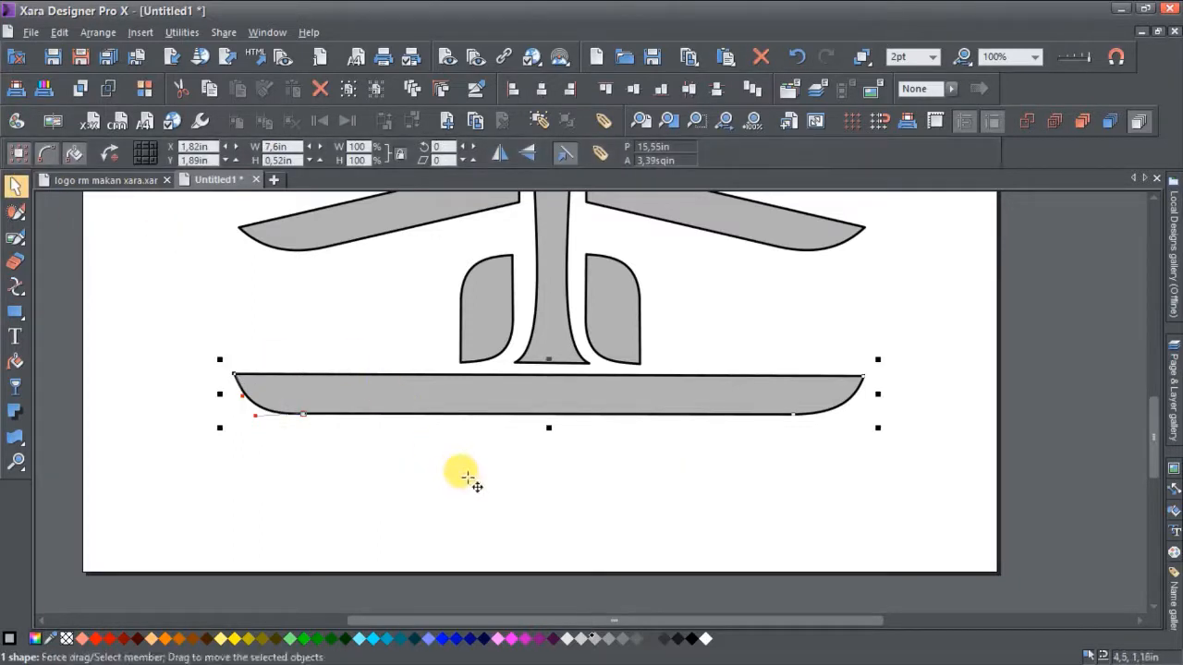
pyautogui.hotkey('ctrl', 'd')
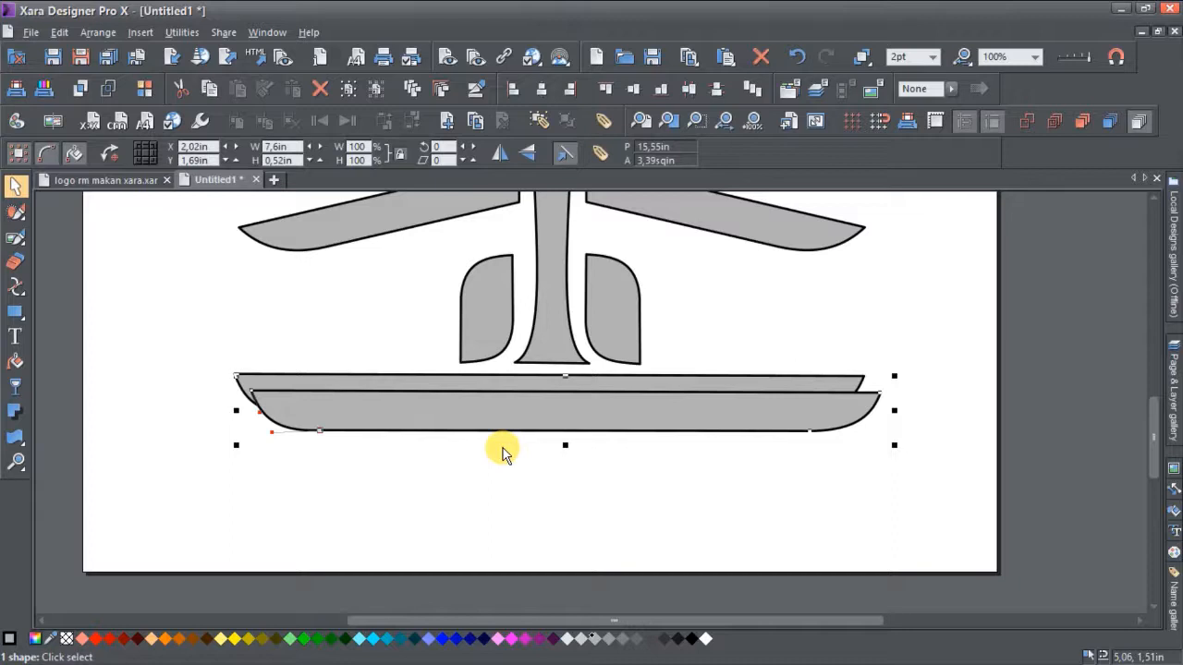
pyautogui.press('Left')
pyautogui.press('Left')
pyautogui.press('Left')
pyautogui.press('Up')
pyautogui.press('Up')
pyautogui.press('Up')
pyautogui.press('Up')
pyautogui.press('Up')
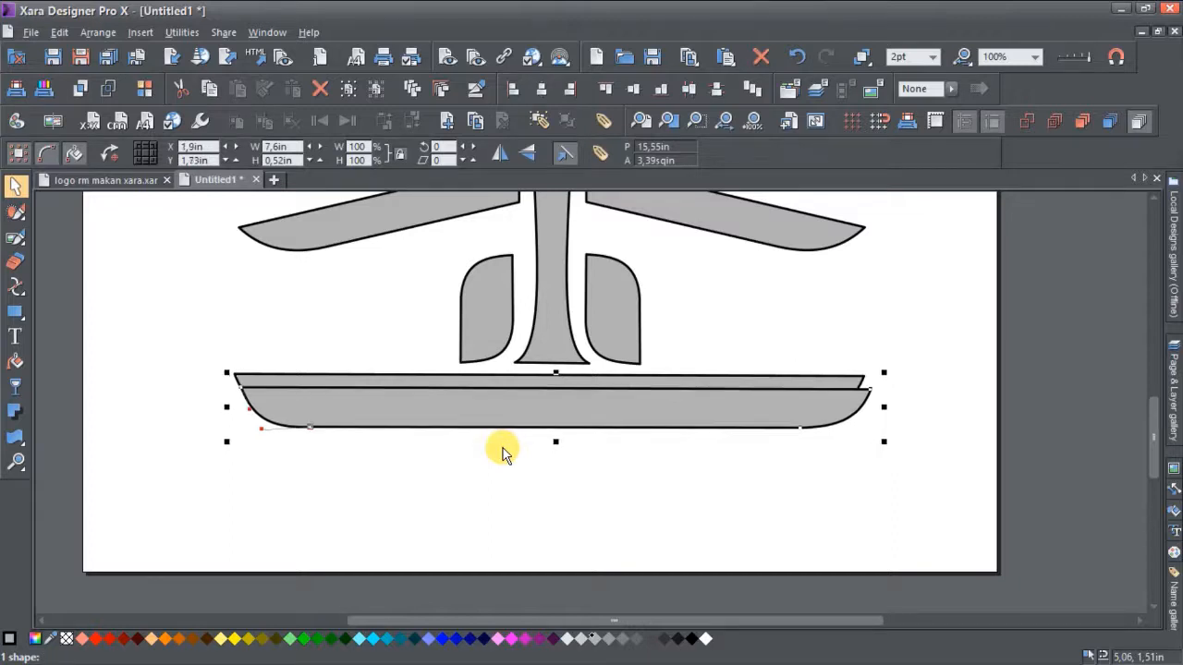
pyautogui.press('Left')
pyautogui.press('Left')
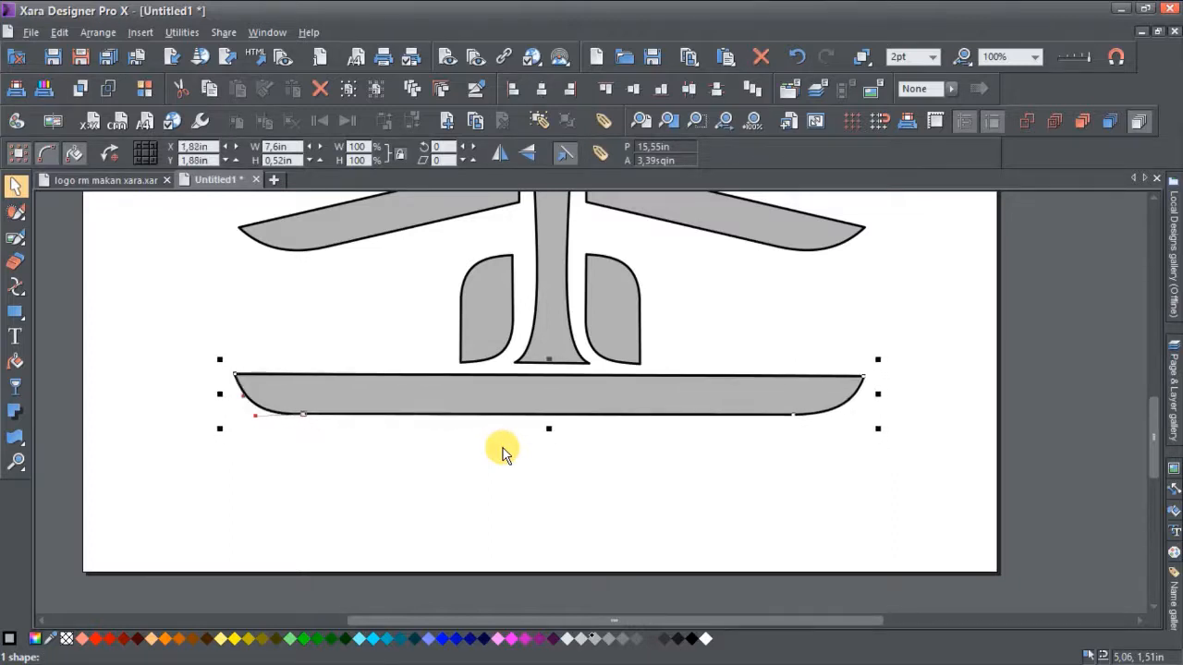
pyautogui.press('Left')
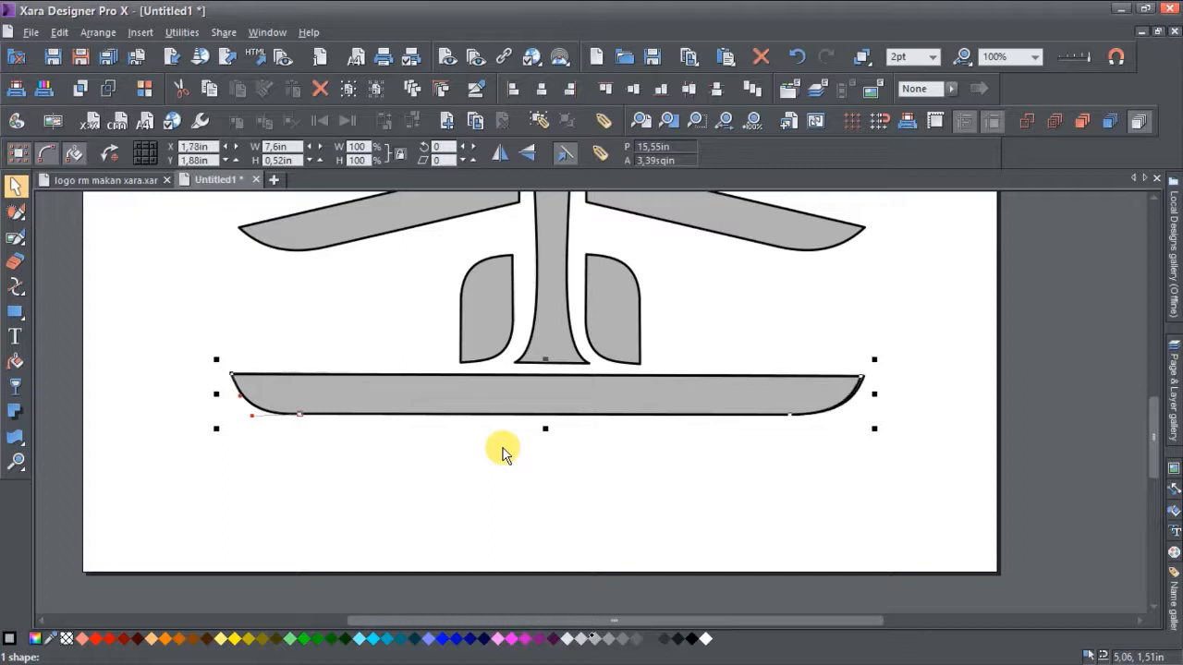
pyautogui.press('Right')
# Step: Move the duplicate bar straight down to Y 1.25 in, leaving a narrow gap beneath the original base bar
pyautogui.press('Down')
pyautogui.press('Down')
pyautogui.press('Down')
pyautogui.press('Down')
pyautogui.press('Down')
pyautogui.press('Down')
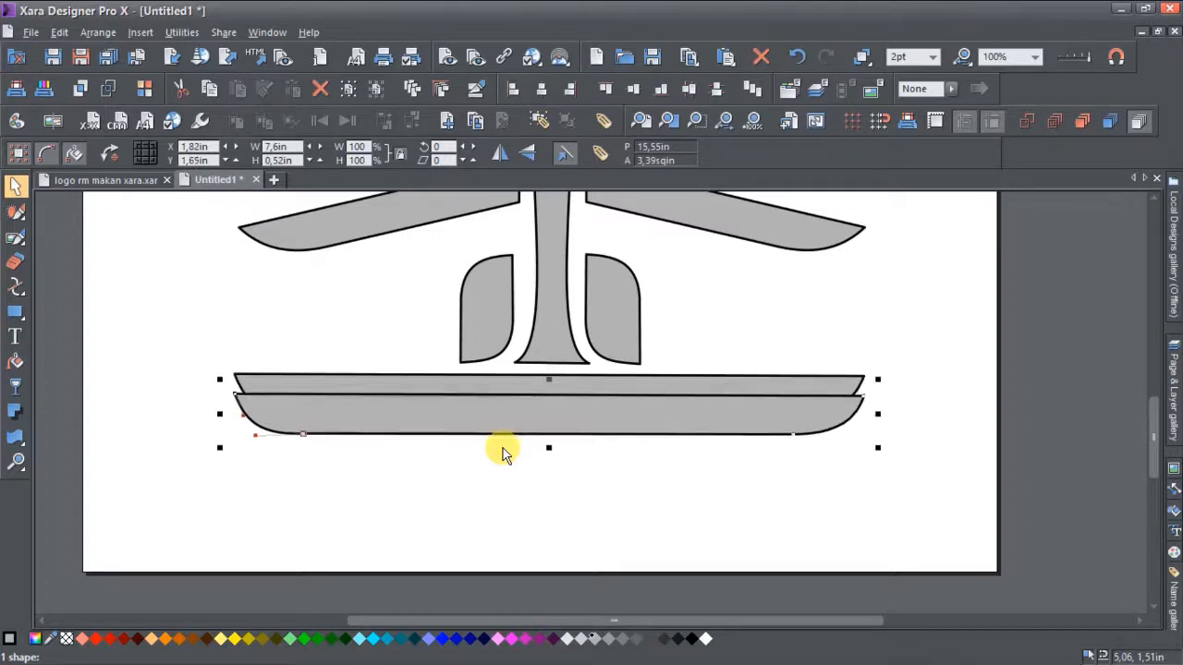
pyautogui.press('Down')
pyautogui.press('Down')
pyautogui.press('Down')
pyautogui.press('Down')
pyautogui.press('Down')
pyautogui.press('Down')
pyautogui.press('Down')
pyautogui.press('Down')
pyautogui.press('Down')
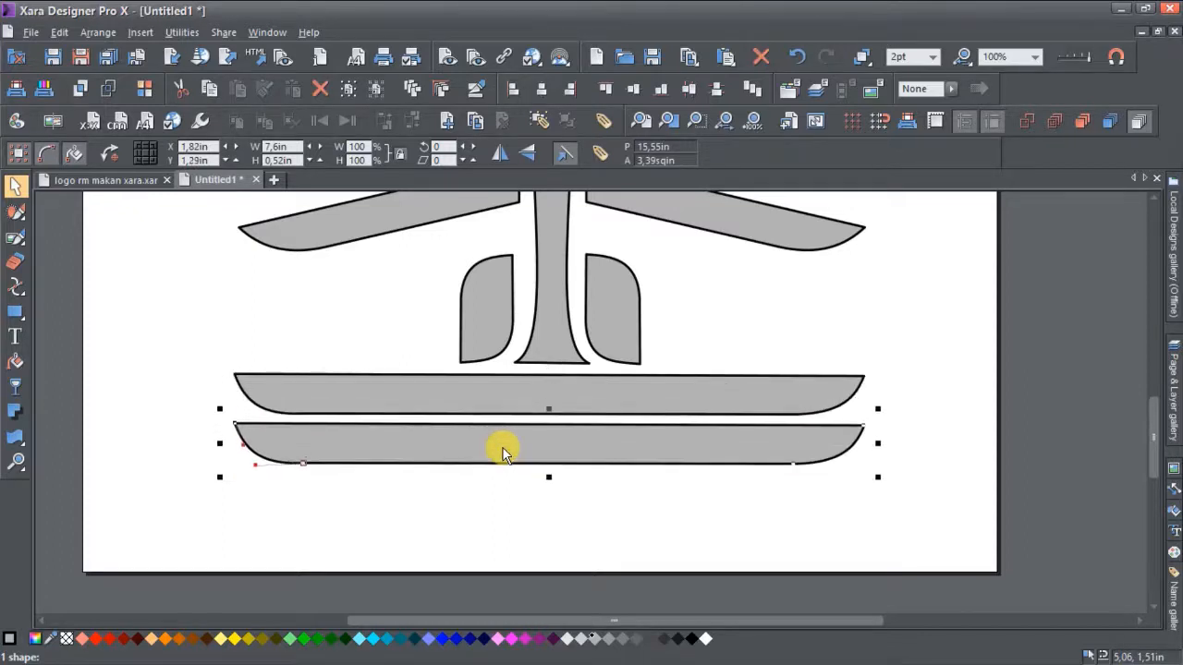
pyautogui.press('Up')
pyautogui.press('Up')
pyautogui.press('Up')
pyautogui.press('Down')
pyautogui.press('Down')
pyautogui.press('Down')
pyautogui.press('Down')
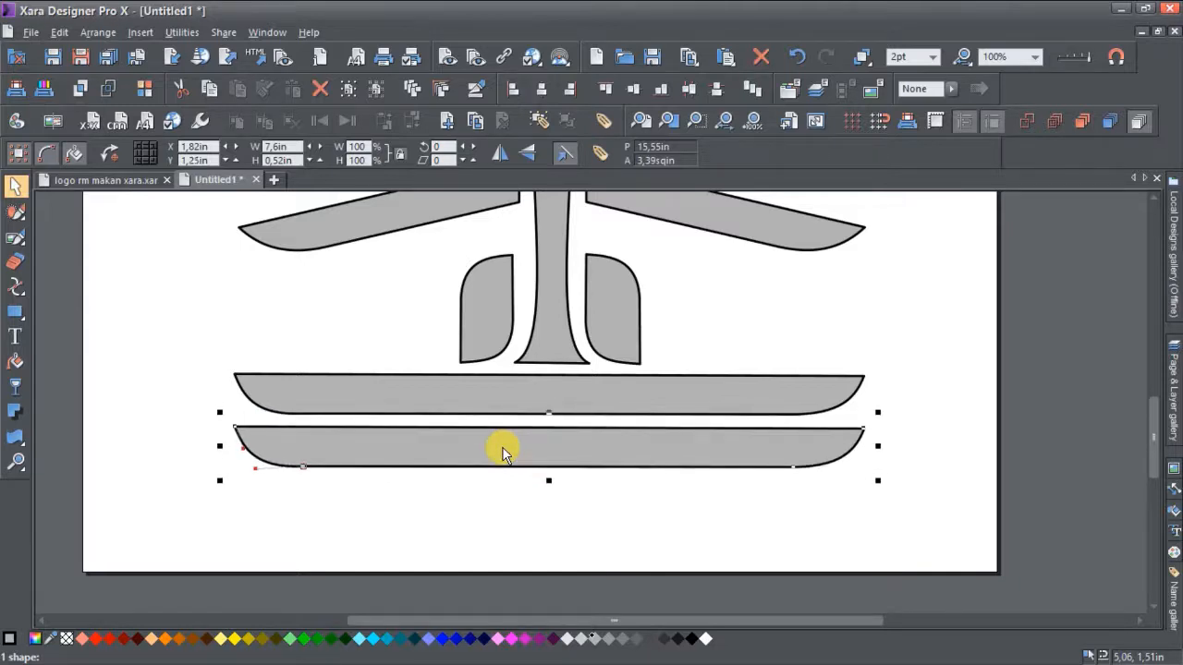
# Step: Narrow the lower bar evenly from both ends to about four-fifths of the upper bar's length and deselect it
pyautogui.moveTo(879, 447); pyautogui.dragTo(817, 450)
pyautogui.moveTo(212, 441); pyautogui.dragTo(278, 442)
pyautogui.click(418, 499)
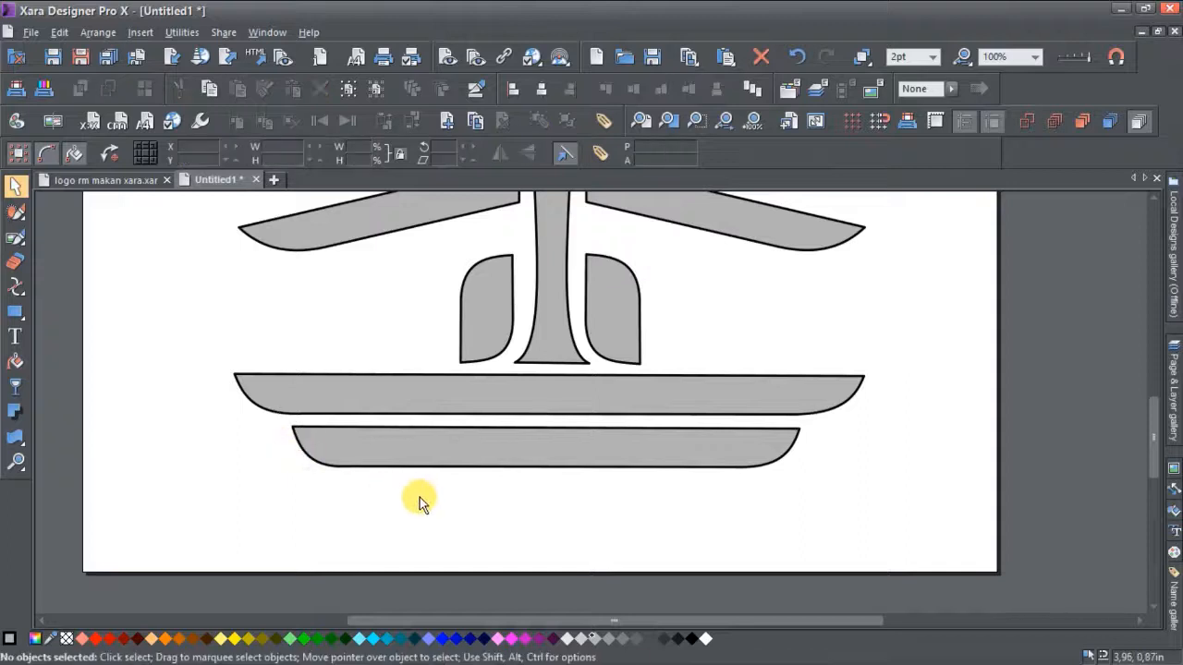
pyautogui.moveTo(870, 320); pyautogui.dragTo(869, 427)
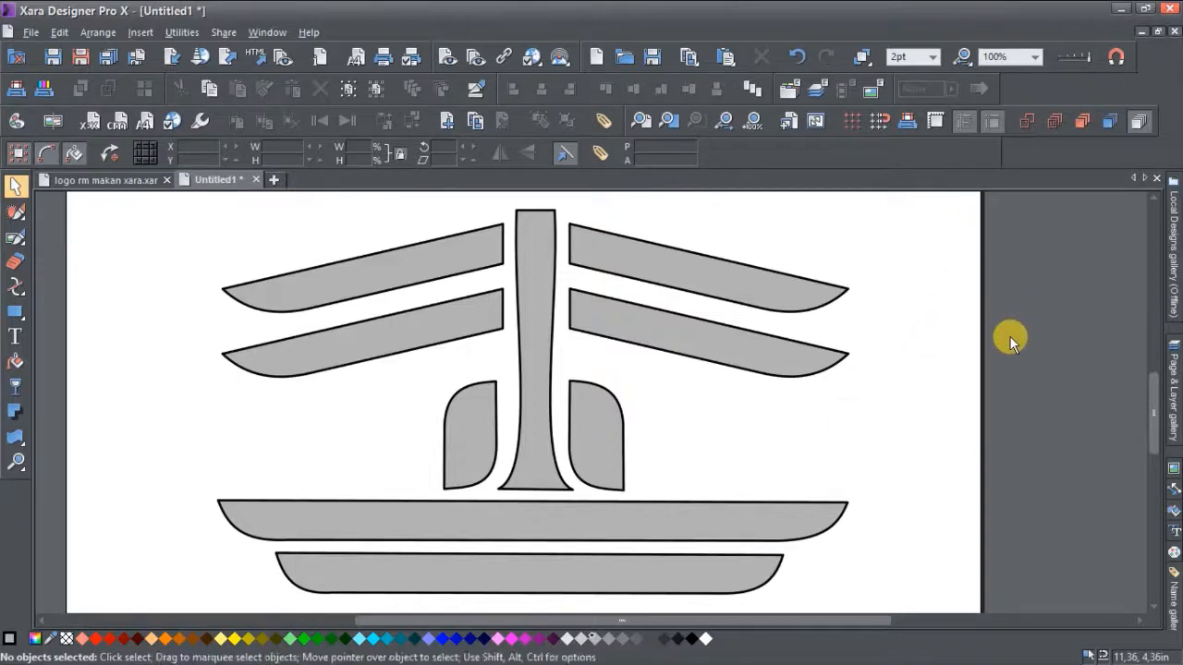
pyautogui.press('t')
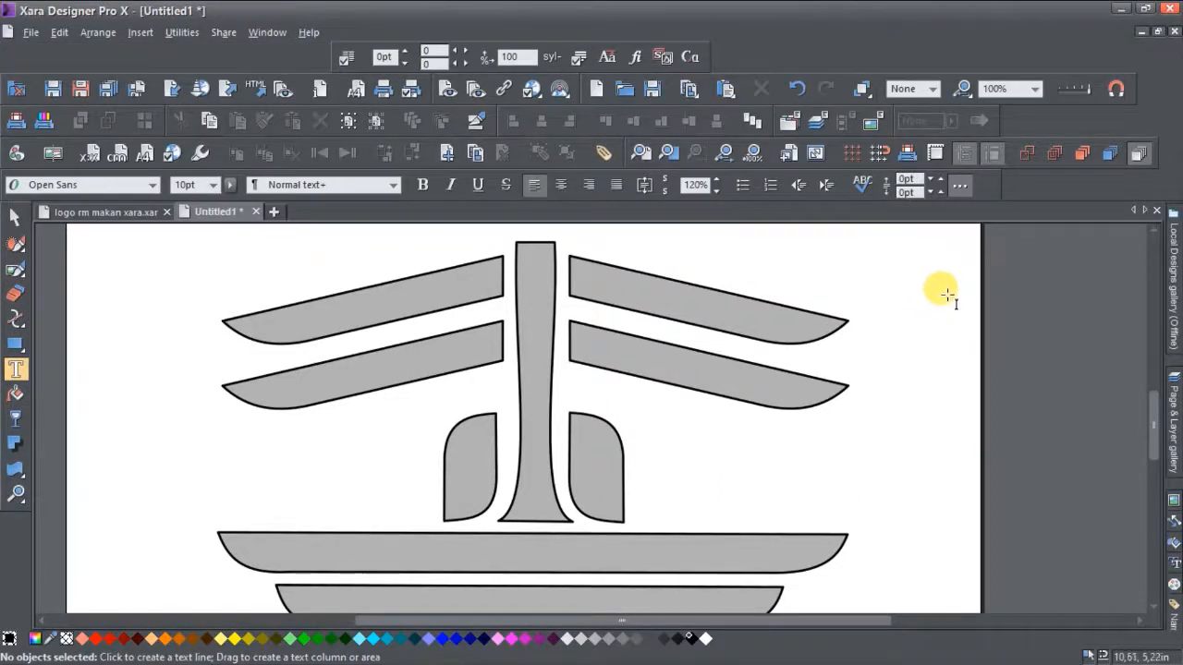
pyautogui.click(15, 216)
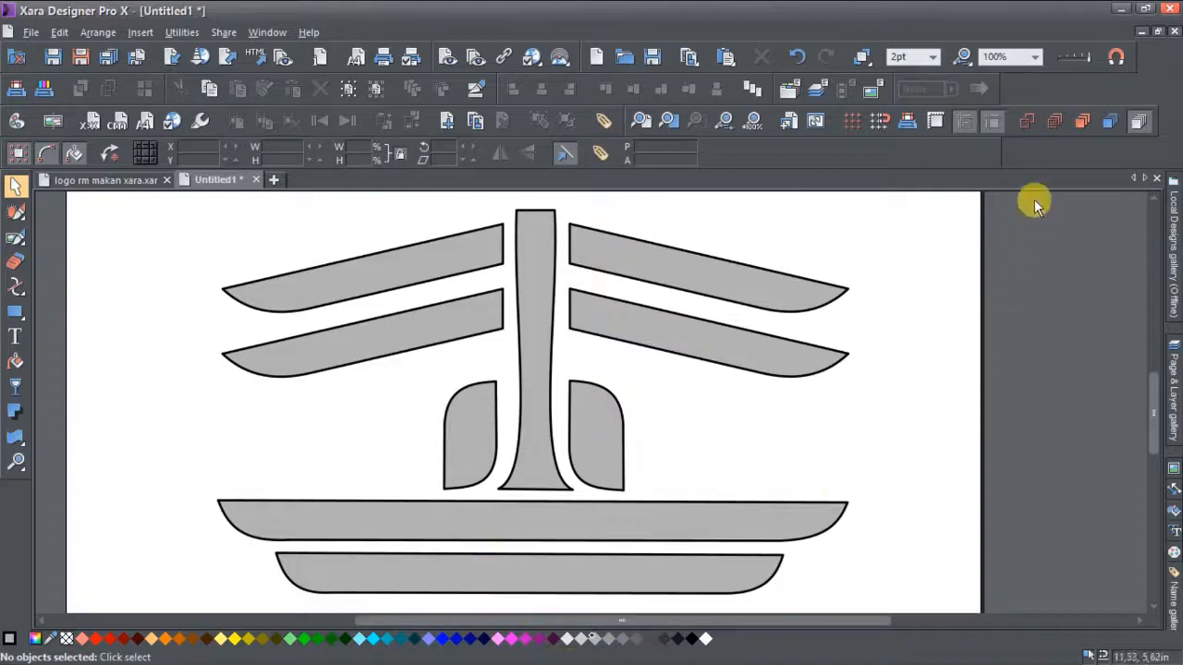
pyautogui.click(1120, 17)
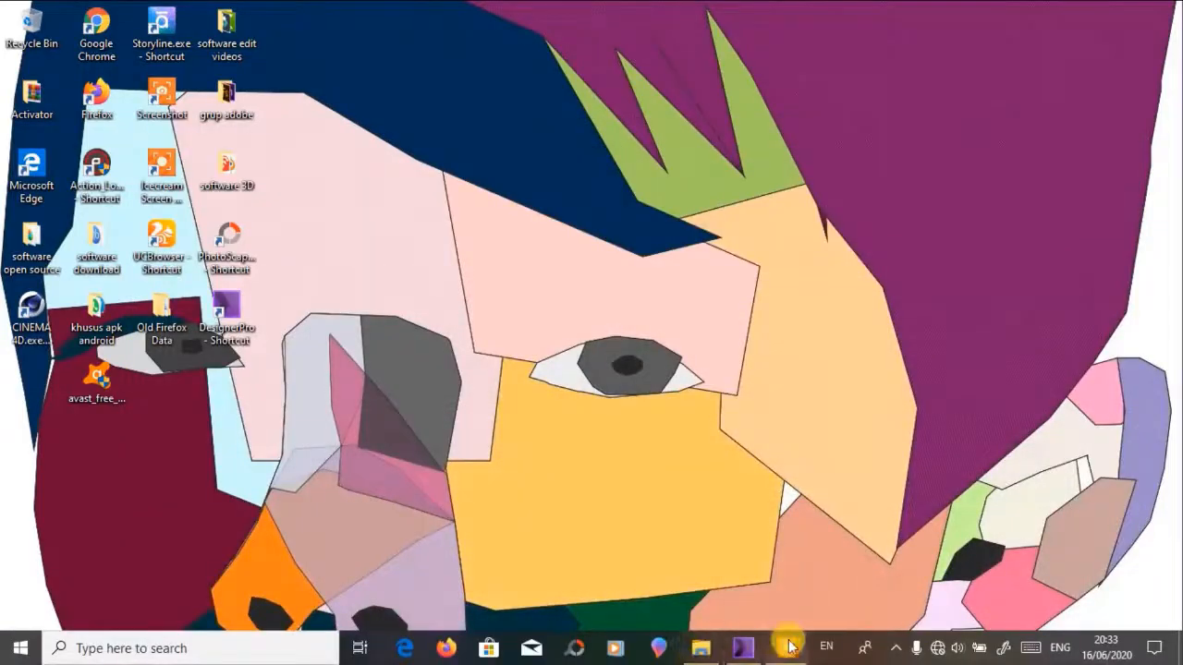
pyautogui.click(787, 647)
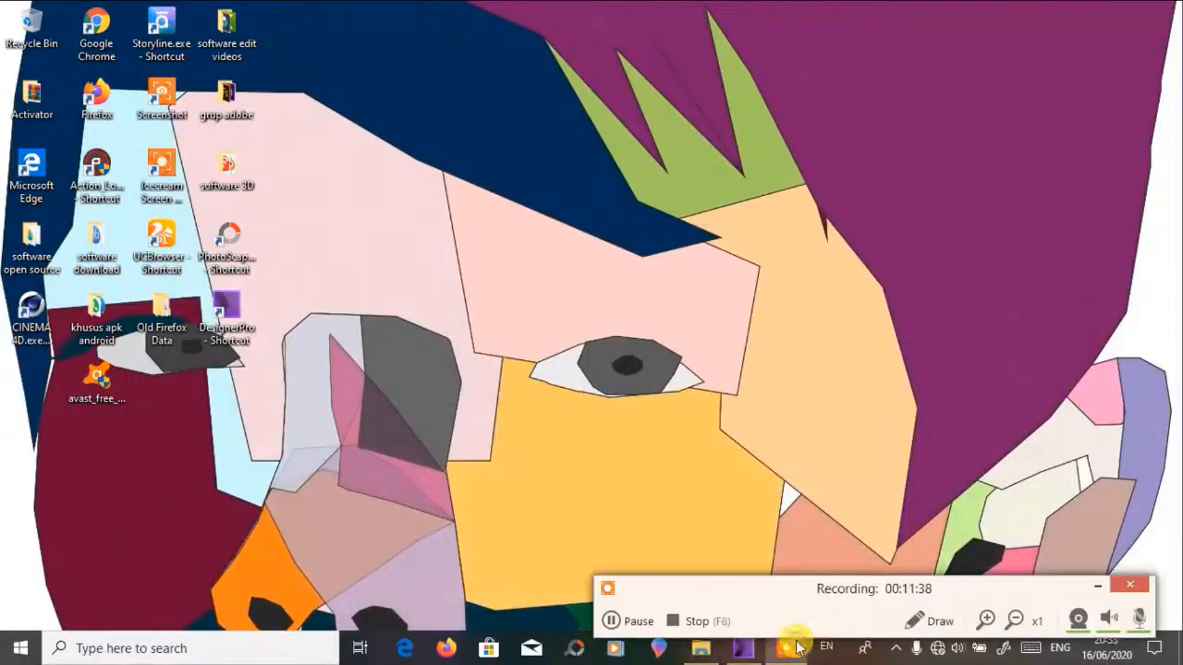
pyautogui.click(718, 628)
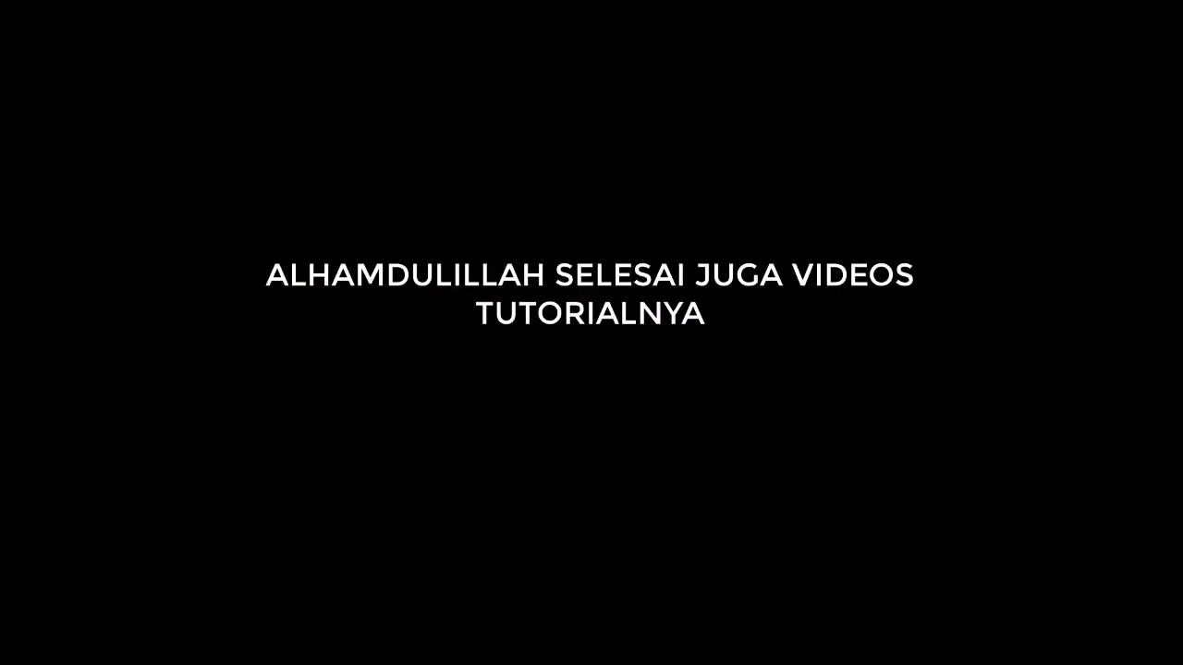